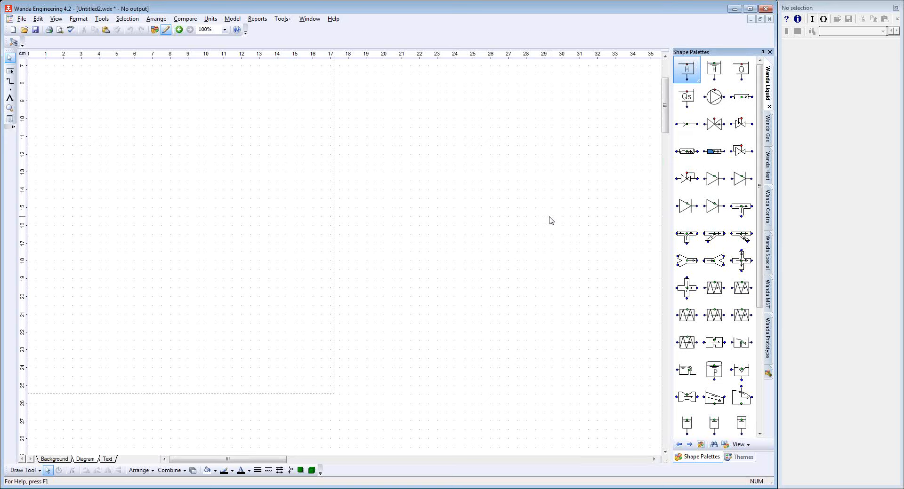
- Place two BoundH reservoirs level with each other on the diagram and a liquid pipe between and slightly below them
click(689, 73)
click(198, 207)
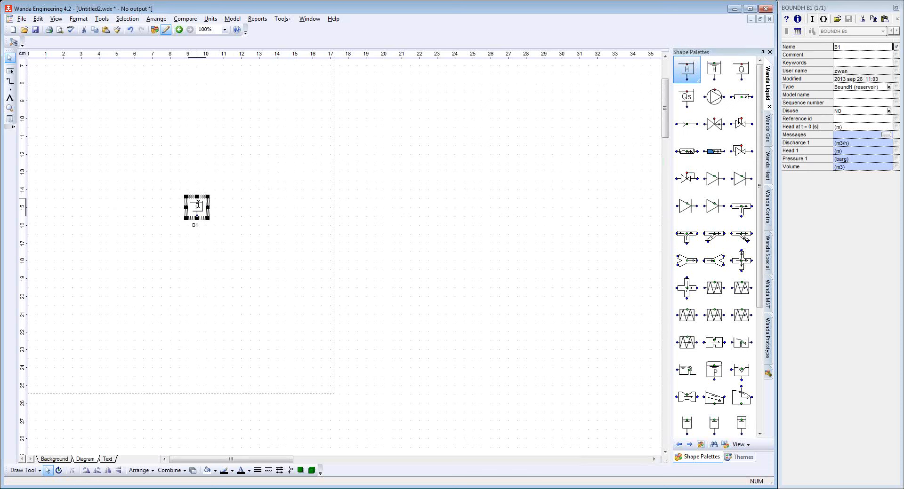
click(741, 96)
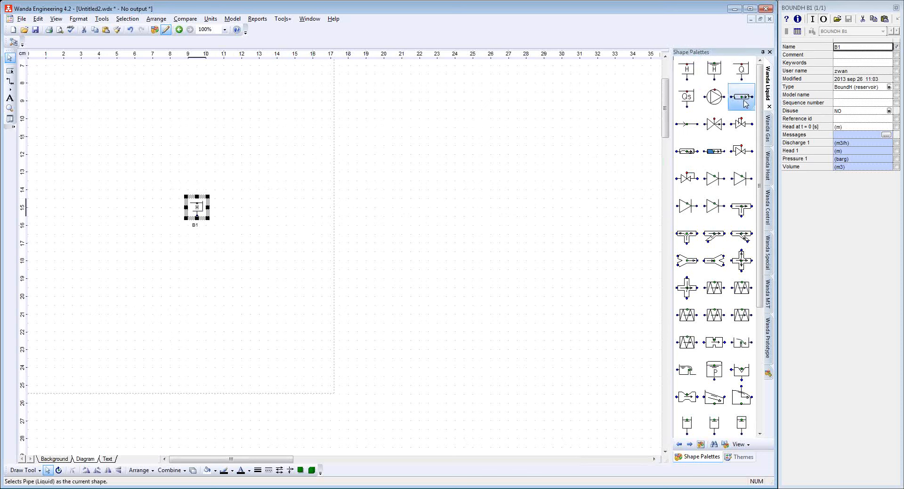
click(253, 240)
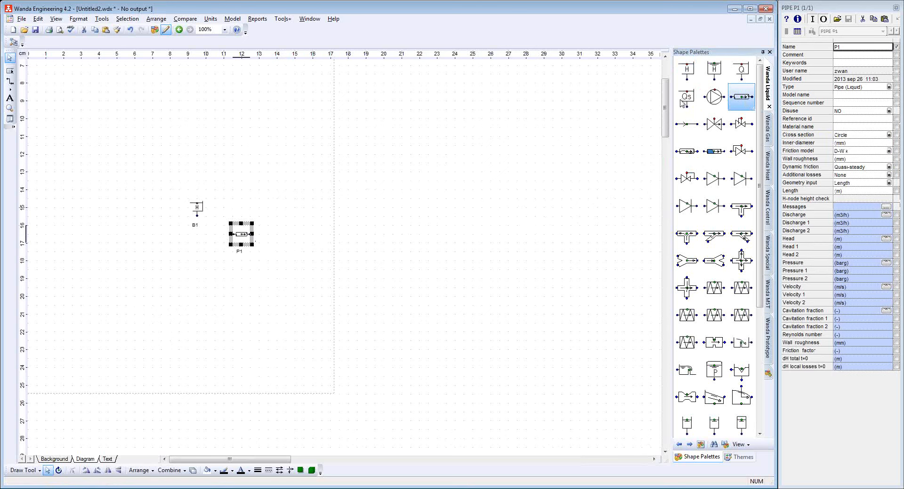
click(688, 71)
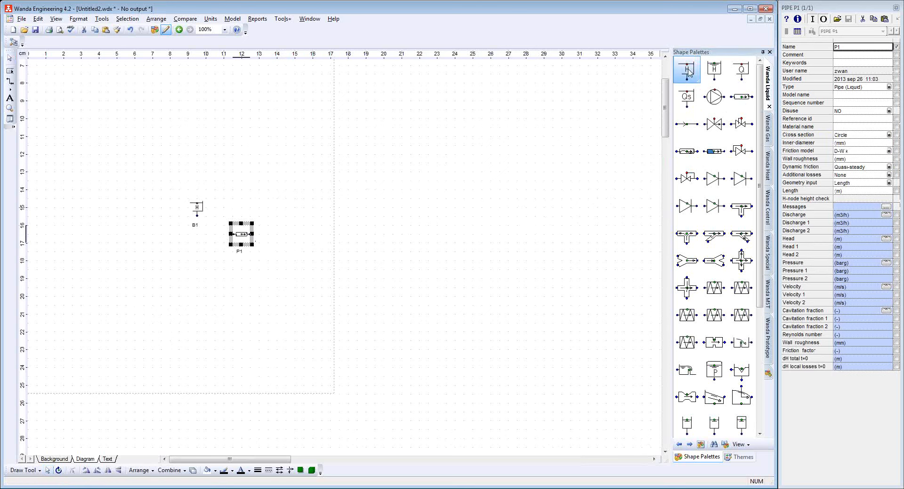
click(312, 208)
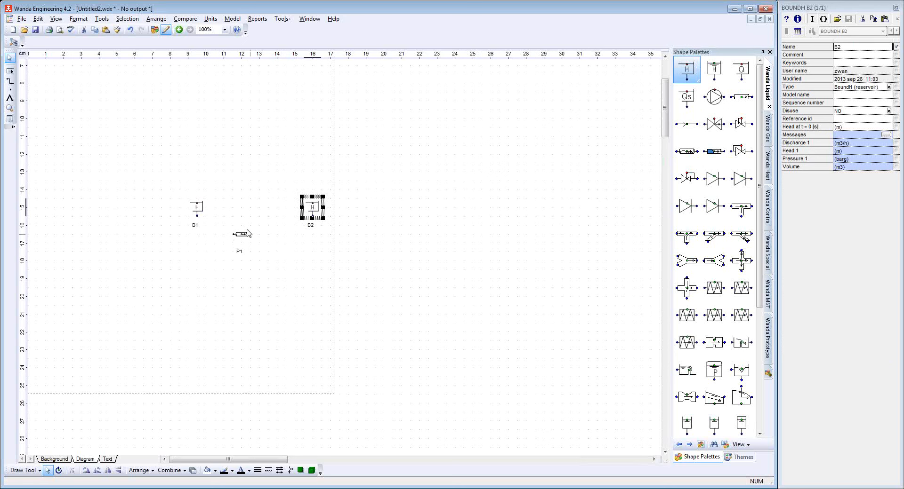
- Connect the left reservoir to the pipe's inlet and the pipe's outlet to the right reservoir
click(197, 209)
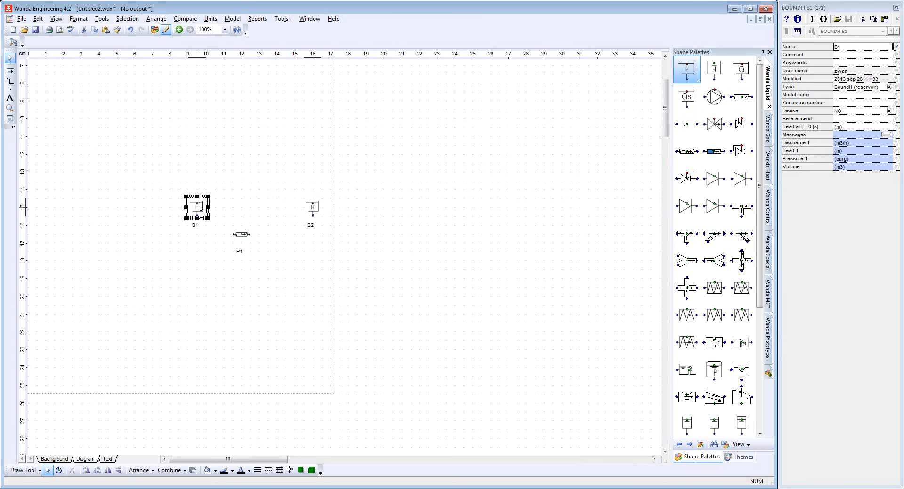
mouse_move(196, 218)
mouse_down()
mouse_move(196, 229)
mouse_move(226, 241)
mouse_move(236, 234)
mouse_up()
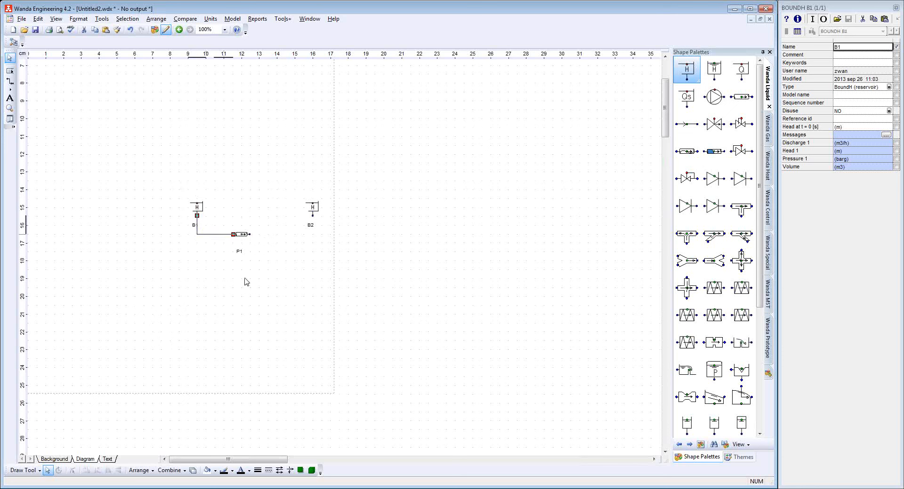
click(244, 238)
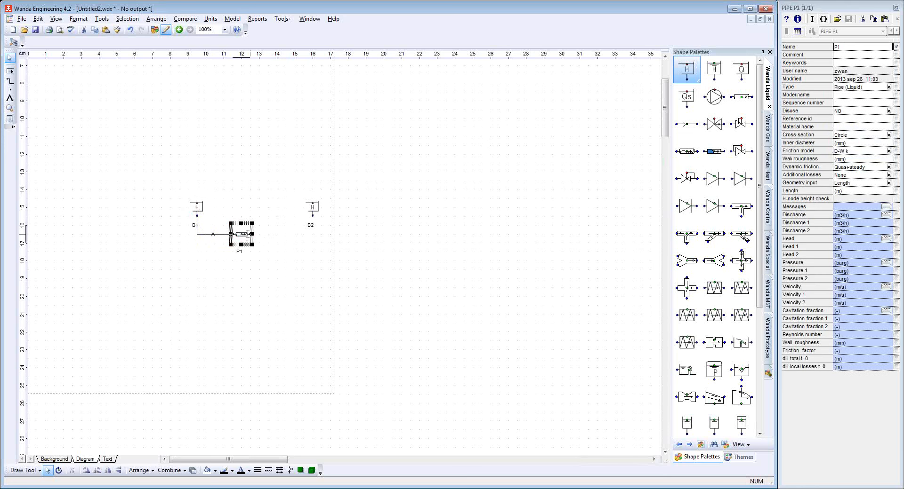
drag(252, 233, 313, 215)
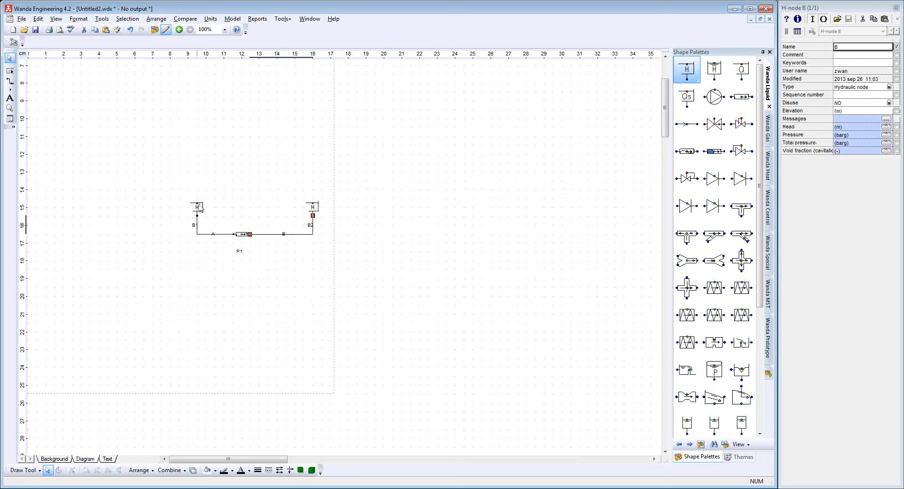
- Set the left reservoir B1's head at t = 0 to 102 m
click(198, 212)
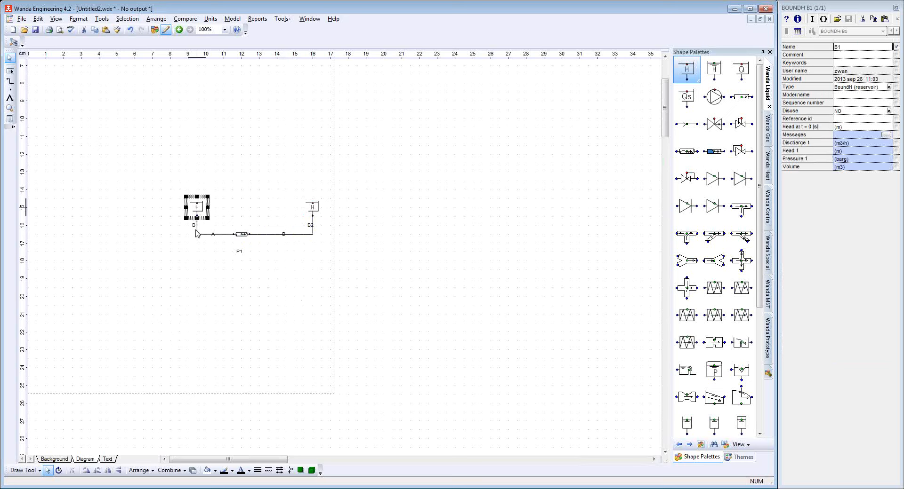
click(835, 126)
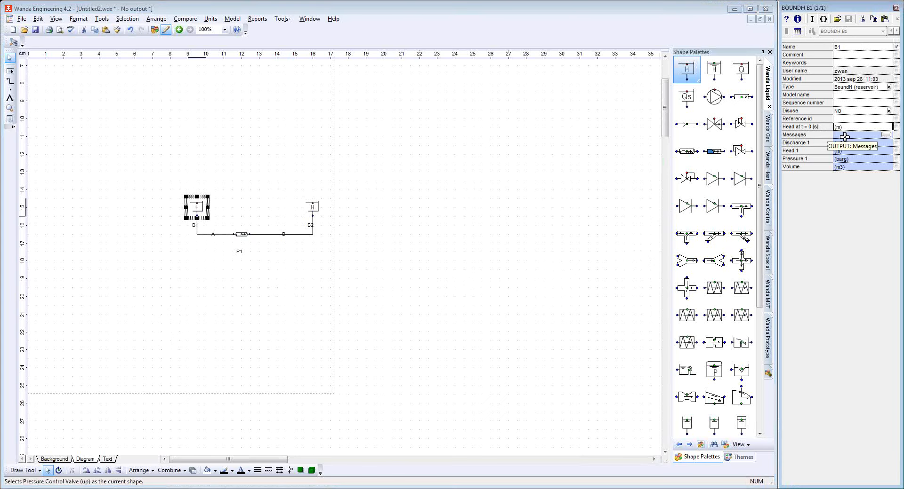
text(1)
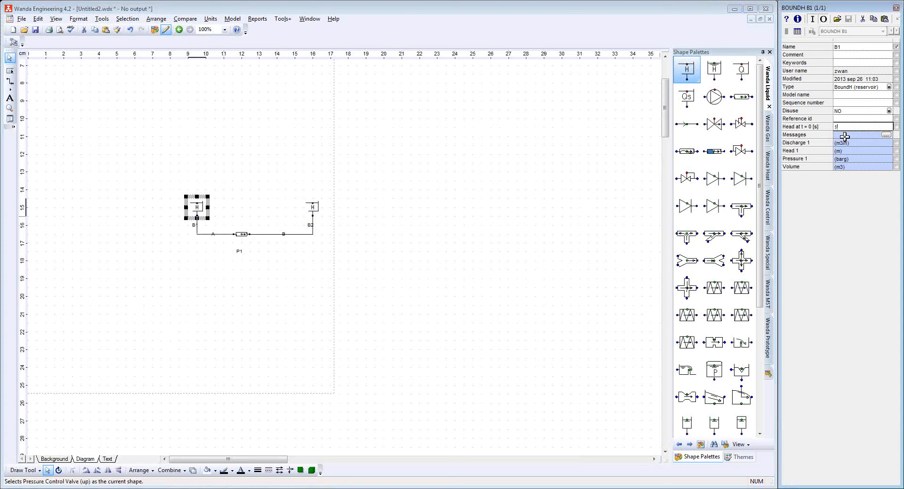
text(02)
key(Return)
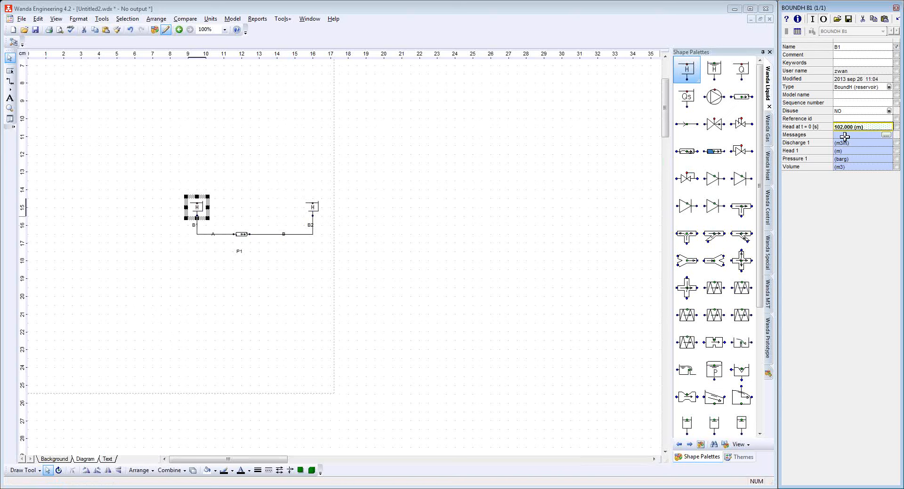
- Set the elevation of hydraulic node A, between the left reservoir and the pipe, to 100 m
click(217, 235)
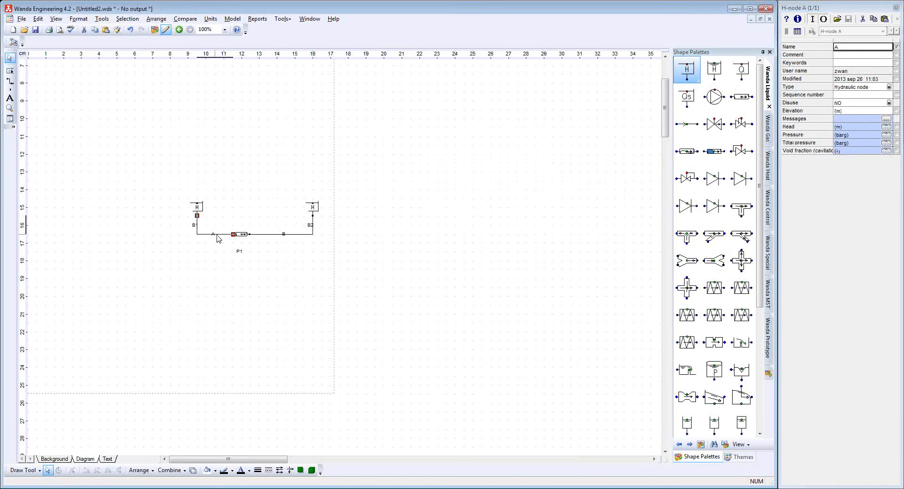
click(845, 112)
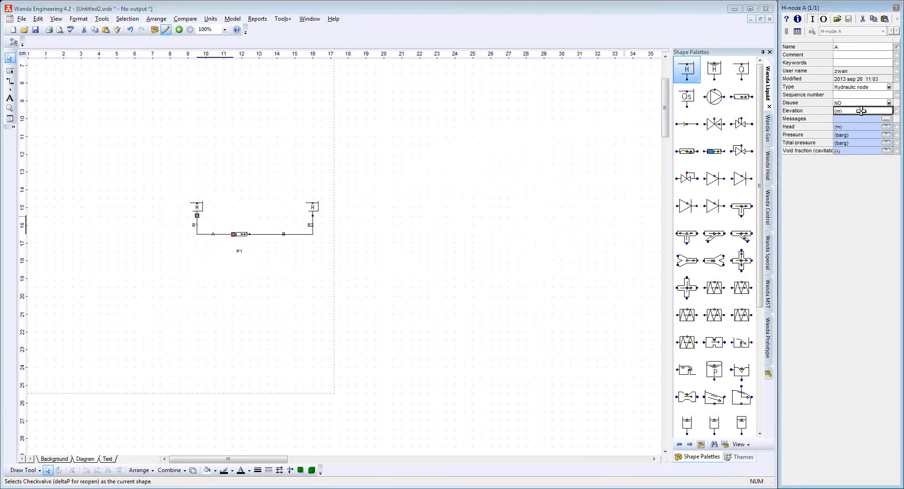
text(100.0)
key(Return)
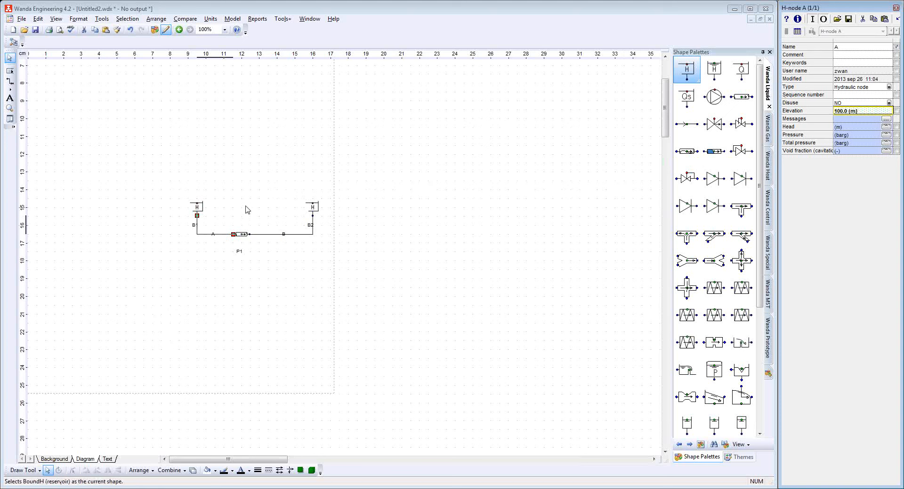
- Set pipe P1's inner diameter to 500 mm and its wall roughness to 1 mm
click(241, 237)
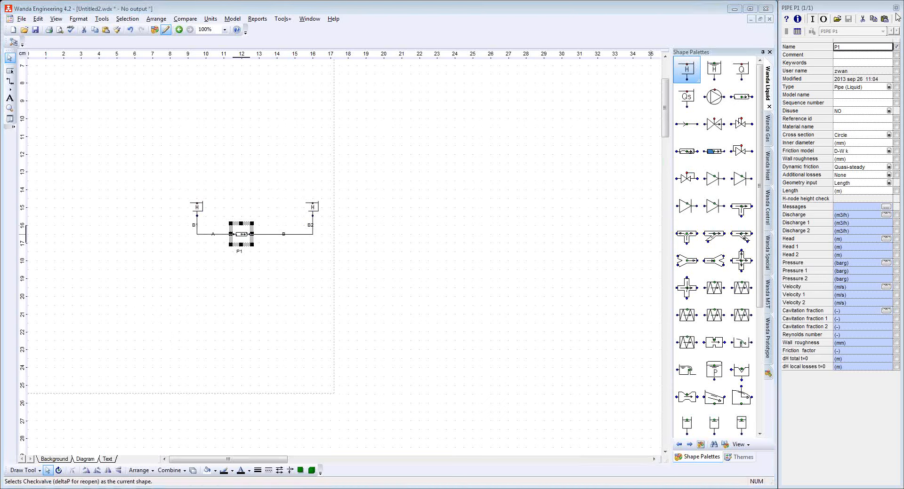
click(851, 135)
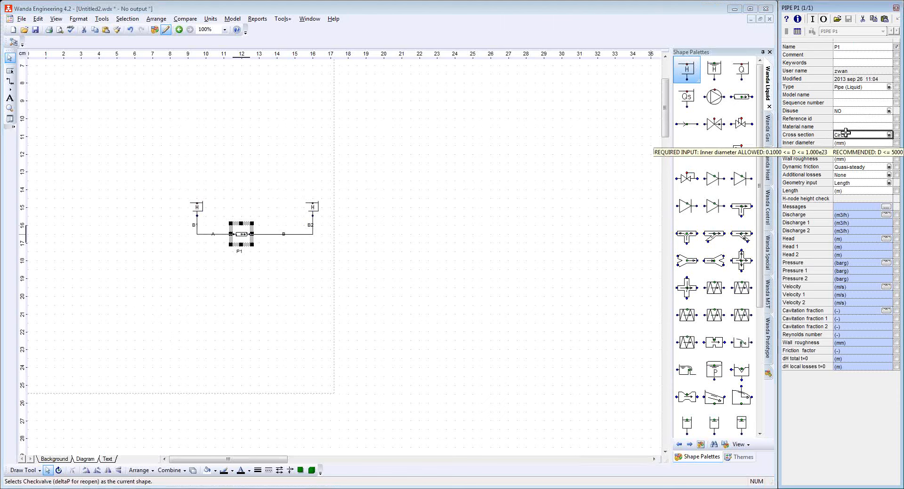
click(845, 143)
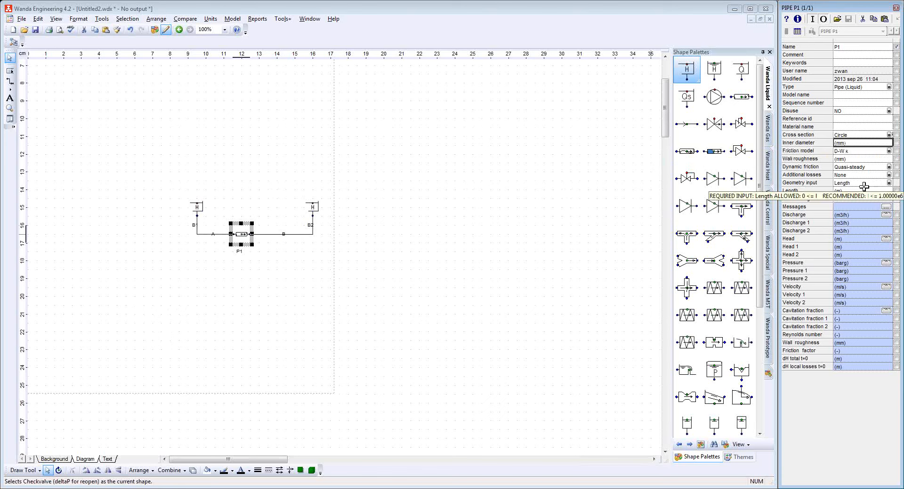
text(500)
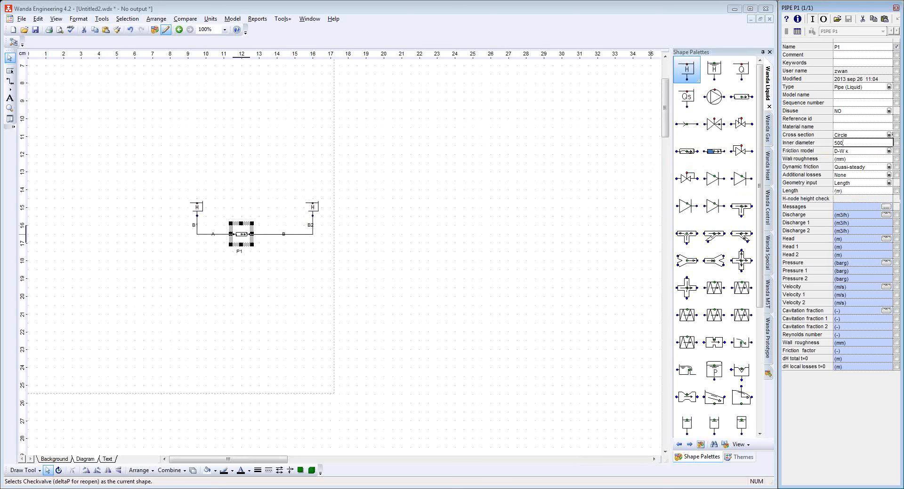
key(Return)
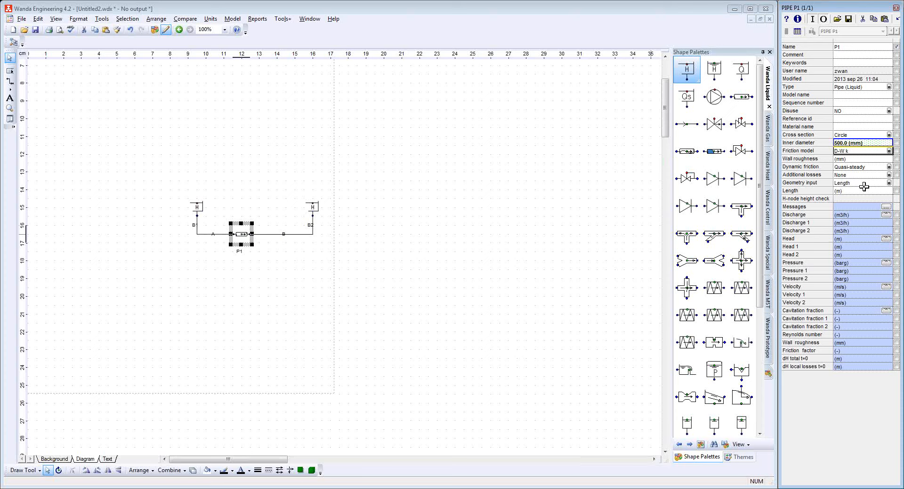
key(Return)
text(1)
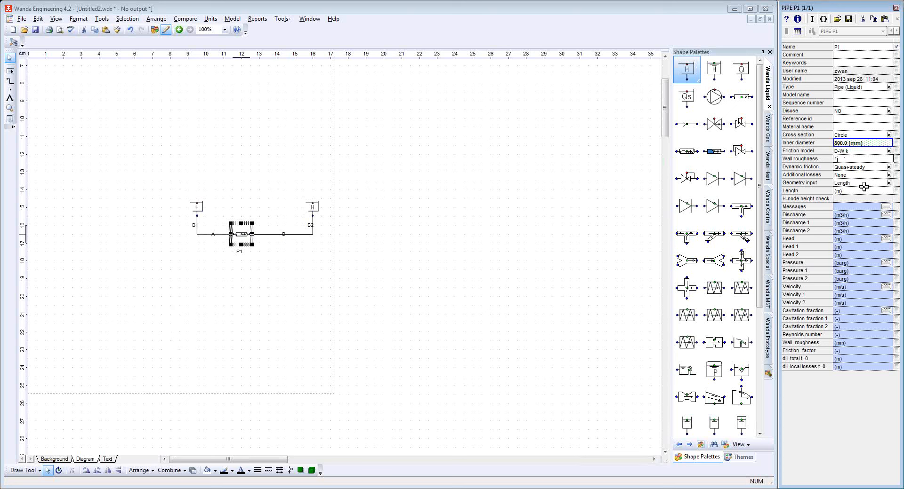
key(Return)
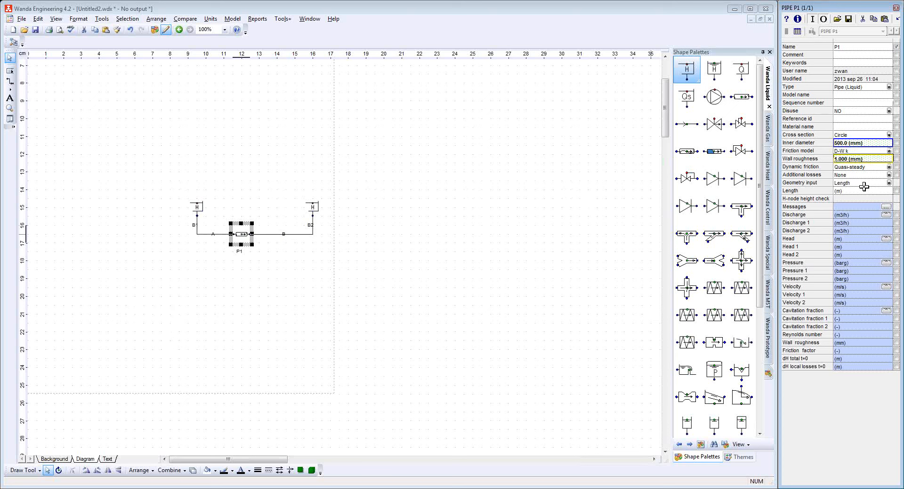
- Set pipe P1's length to 10 km, leaving dynamic friction, additional losses and geometry input at their defaults
key(Return)
key(Return)
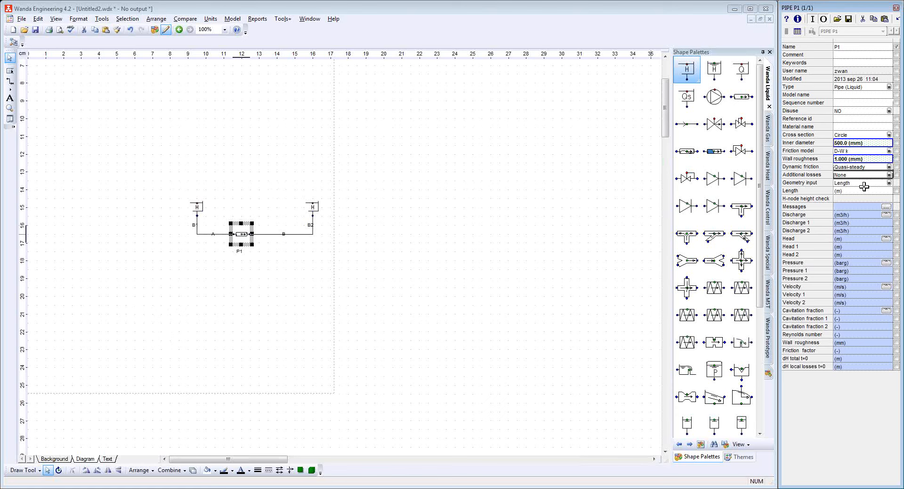
key(Return)
key(Return)
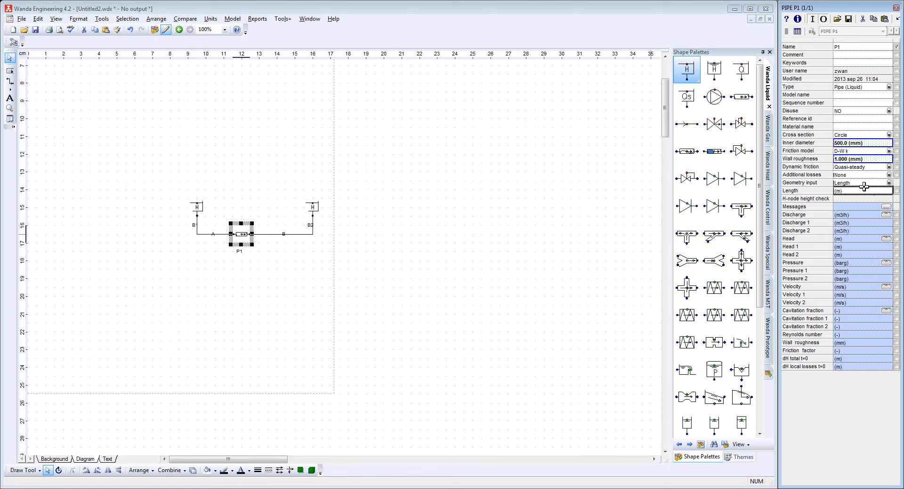
text(10 km)
key(Return)
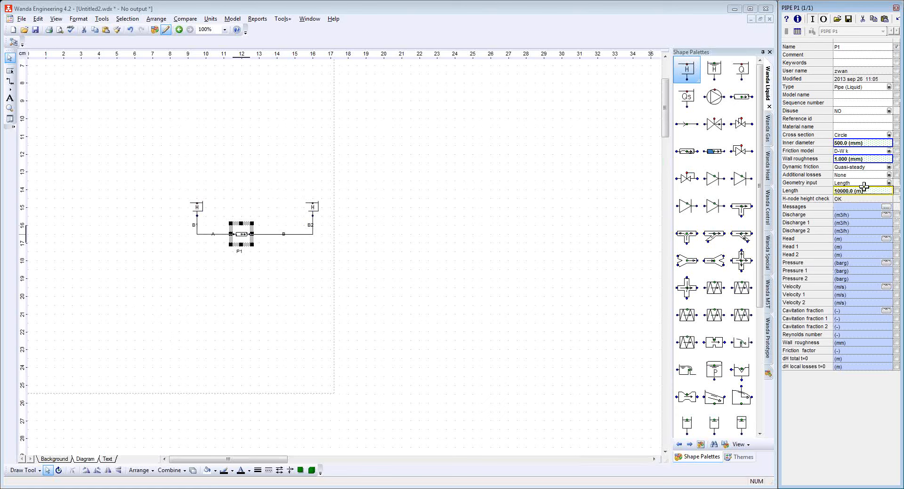
- Try a length of 500 ft for pipe P1 and set it back to 10 km
click(864, 188)
text(500 ft)
key(Return)
text(10 km)
key(Return)
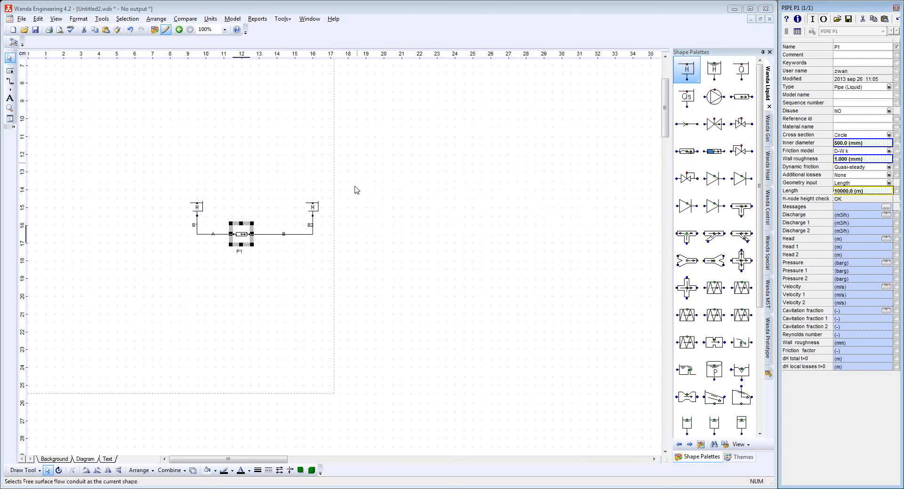
- Set hydraulic node B's elevation to 0 m and the right reservoir B2's head at t = 0 to 2 m
click(311, 235)
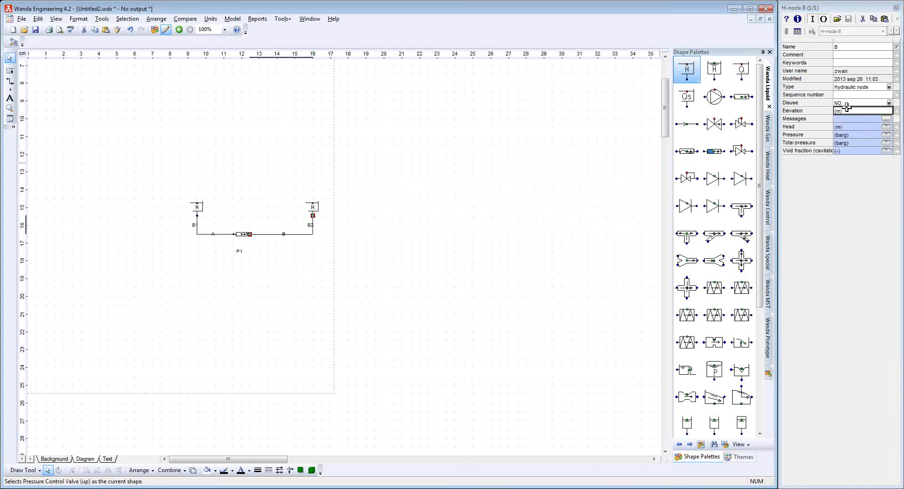
text(0)
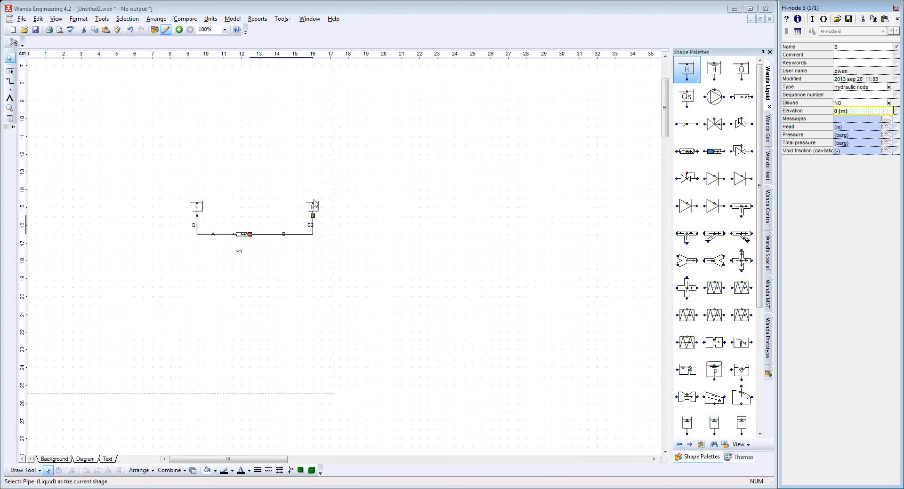
click(313, 217)
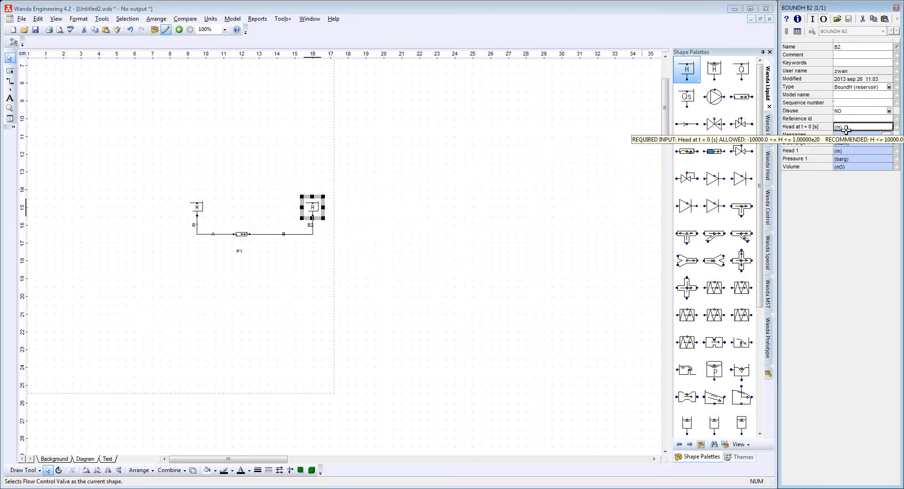
text(2)
key(Return)
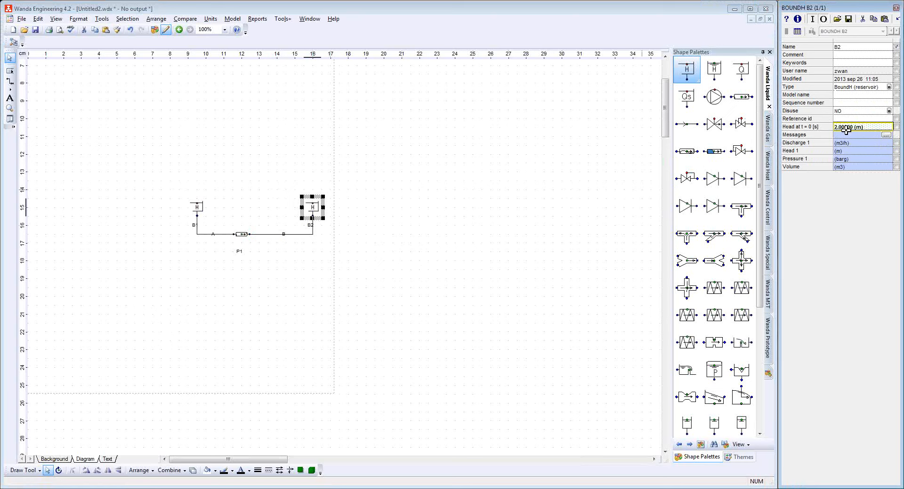
- Save the case as case1 in the projecten\webinar folder on the D: drive
click(241, 272)
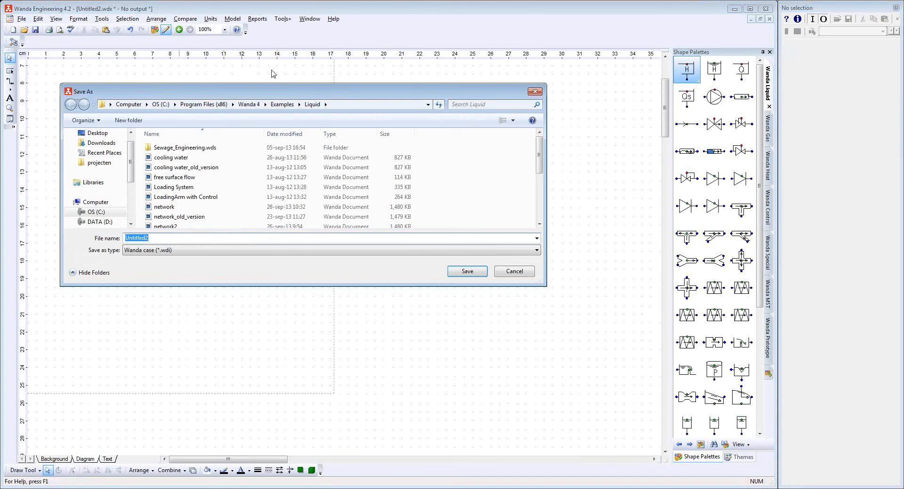
click(100, 222)
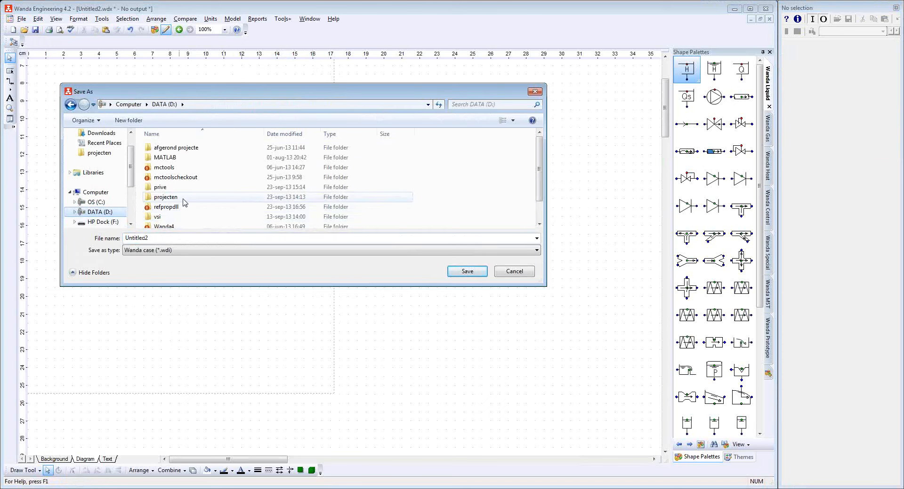
double_click(183, 198)
click(184, 209)
key(w)
click(184, 213)
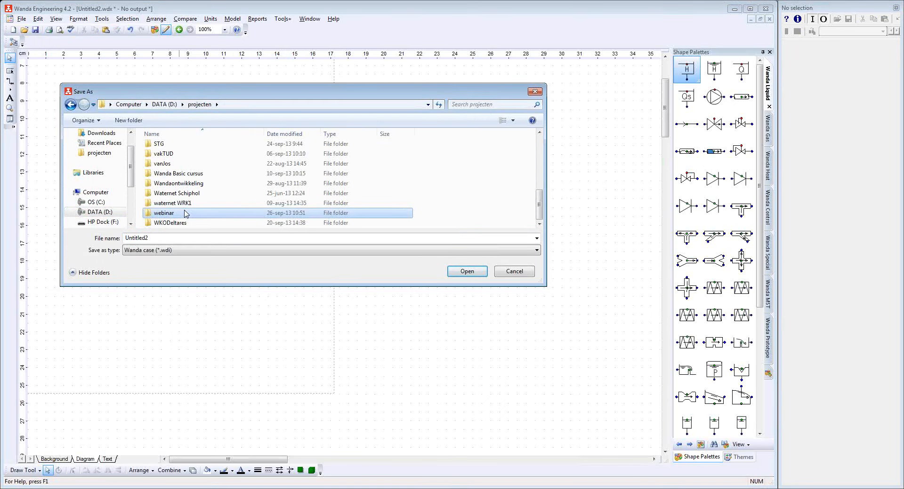
double_click(185, 214)
click(167, 239)
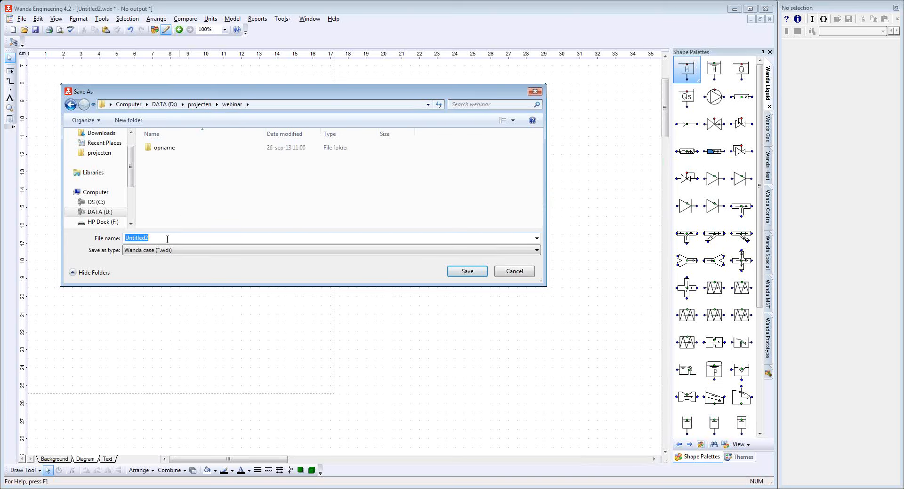
text(case1)
click(463, 272)
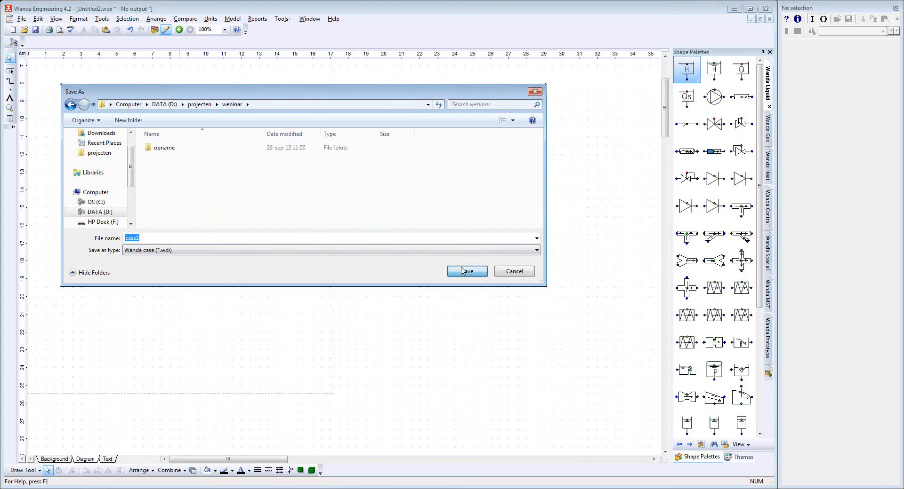
- Run the steady-state calculation and display the results of pipe P1
click(232, 18)
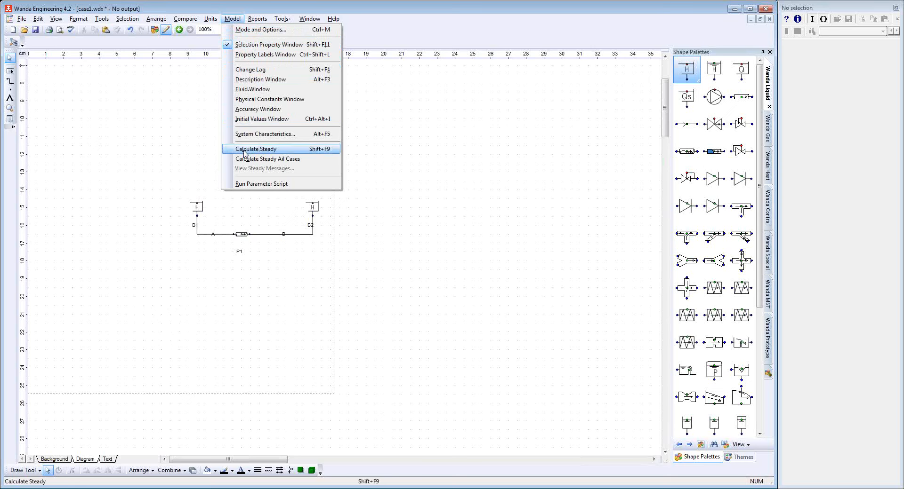
click(322, 150)
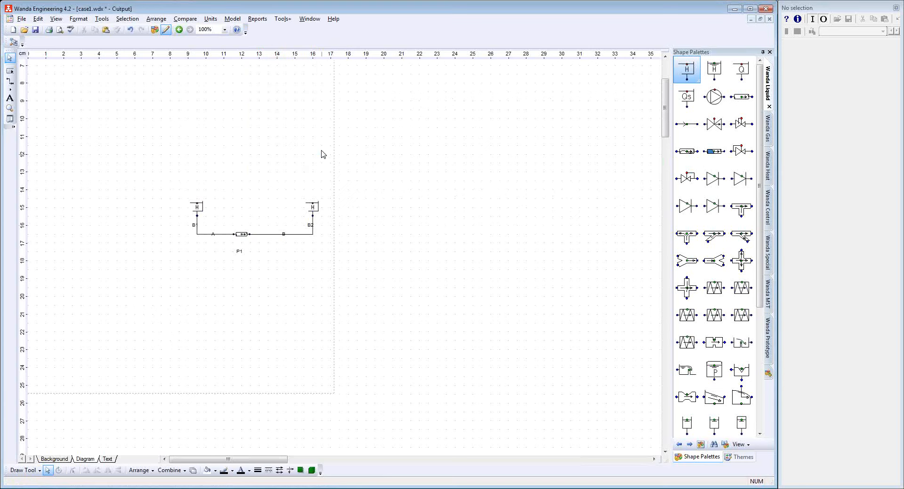
click(245, 235)
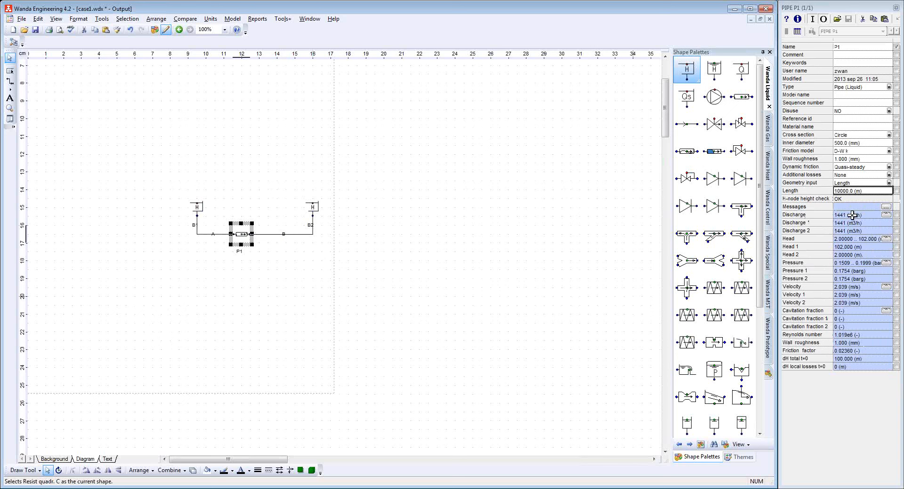
- Plot the head along pipe P1, examine the chart's downstream end up close, and restore the full chart range
click(886, 240)
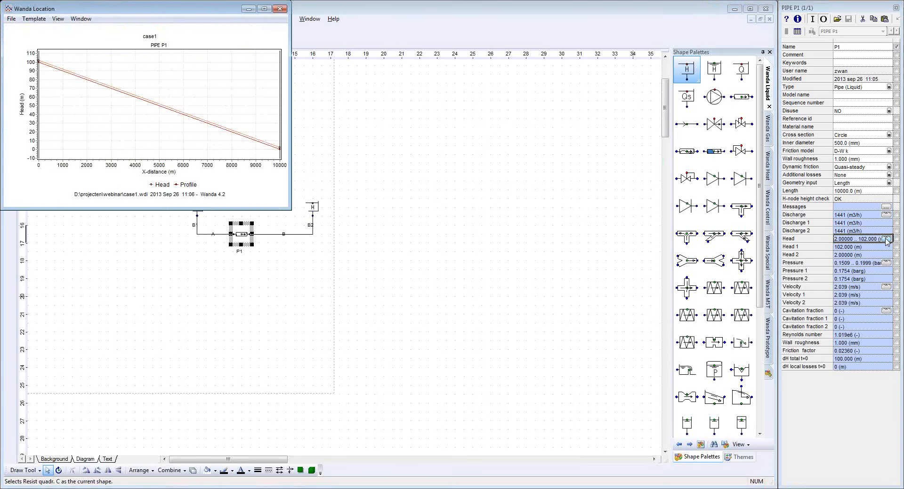
drag(185, 14, 533, 67)
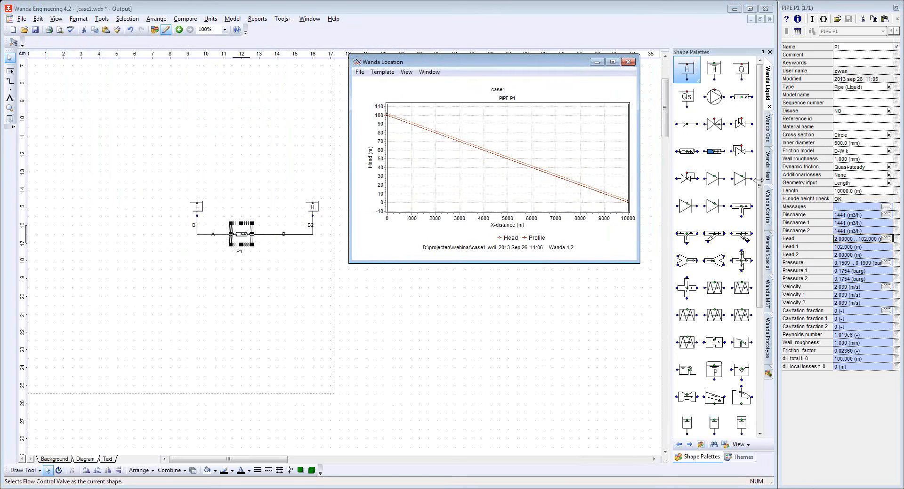
drag(401, 117, 439, 131)
drag(601, 183, 629, 202)
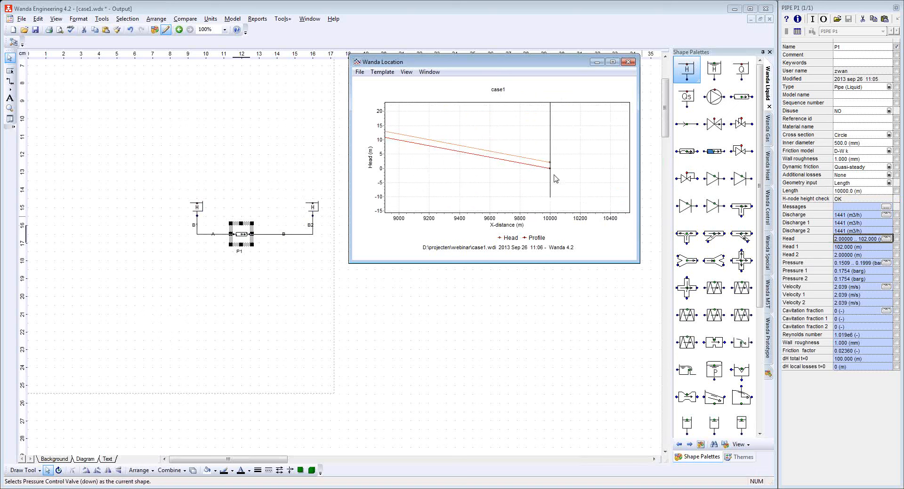
drag(556, 179, 534, 160)
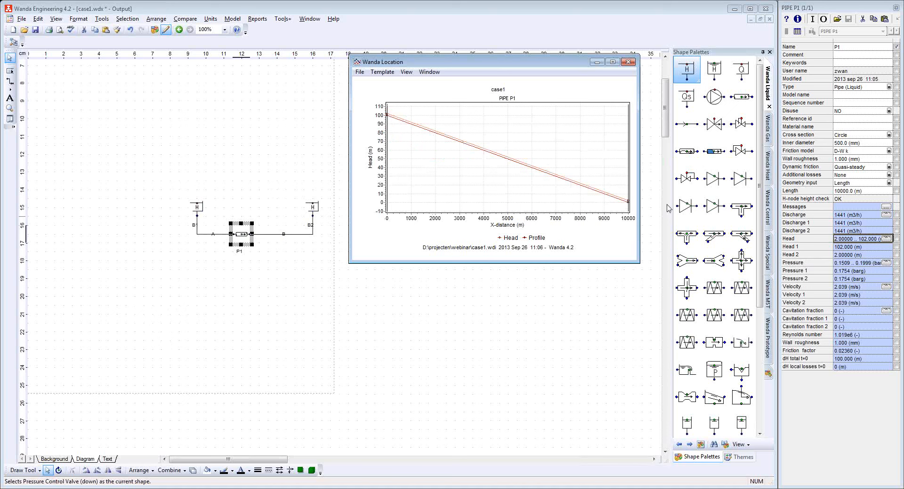
- Plot the pressure along pipe P1, compare it below the head chart, and close both charts
click(886, 263)
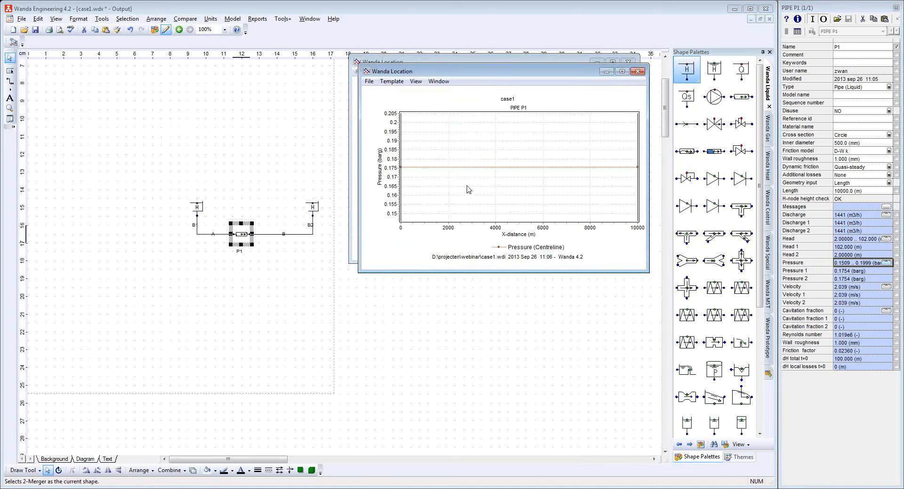
drag(556, 76, 545, 242)
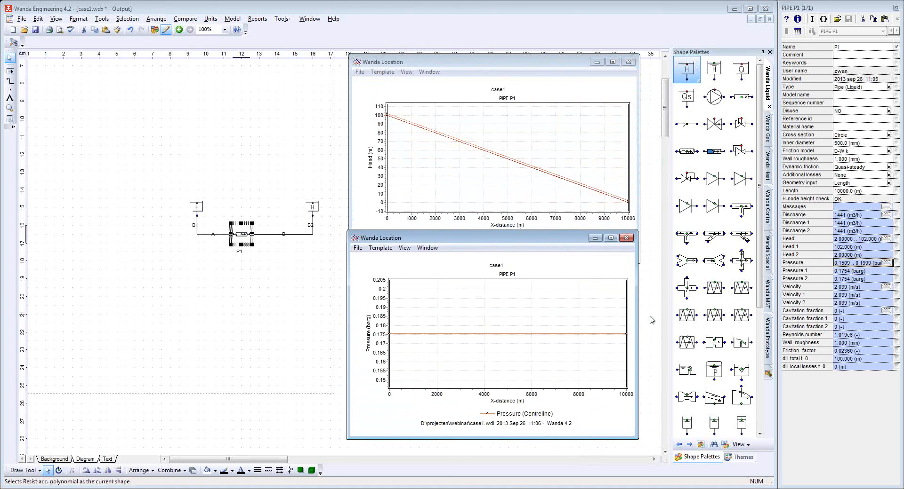
click(626, 239)
click(629, 63)
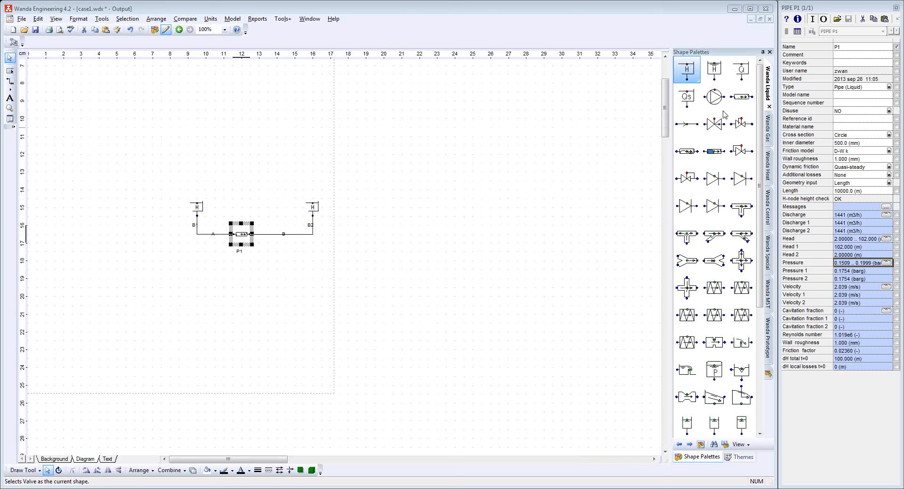
- Insert a valve between pipe P1 and the right reservoir B2, connecting it to the pipe's end and aligning it with the pipe
click(712, 125)
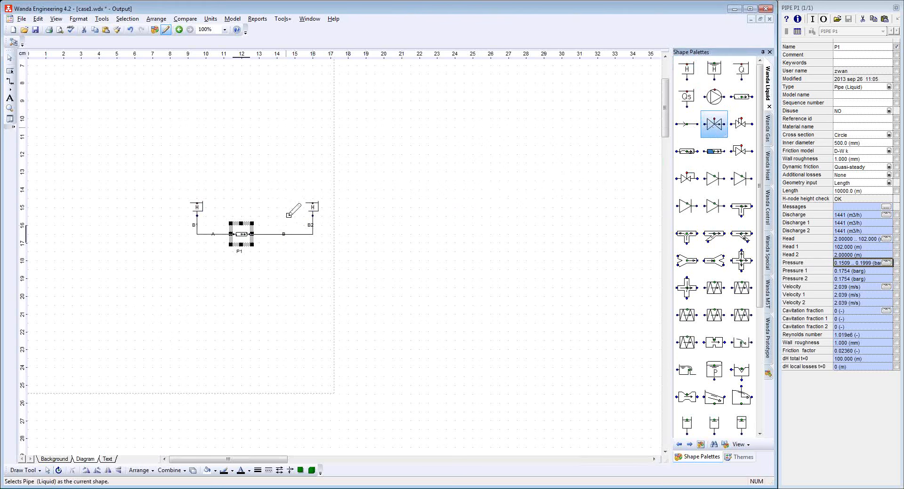
click(285, 260)
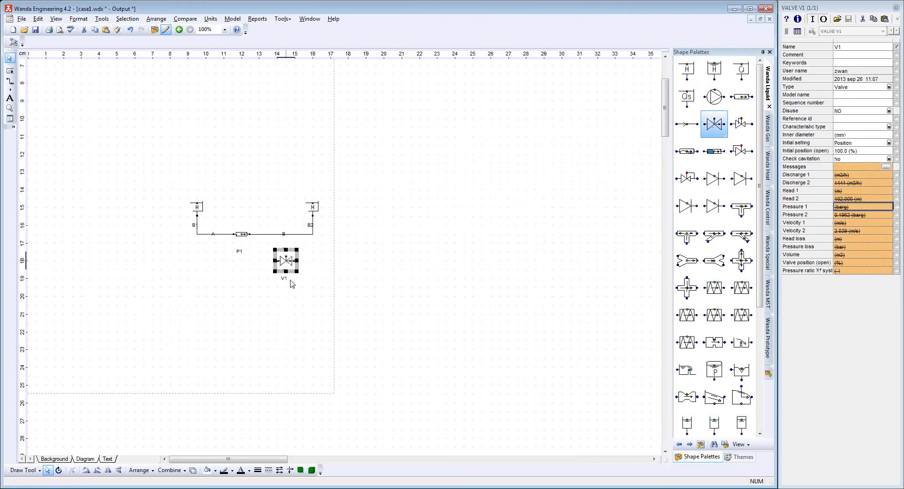
click(254, 234)
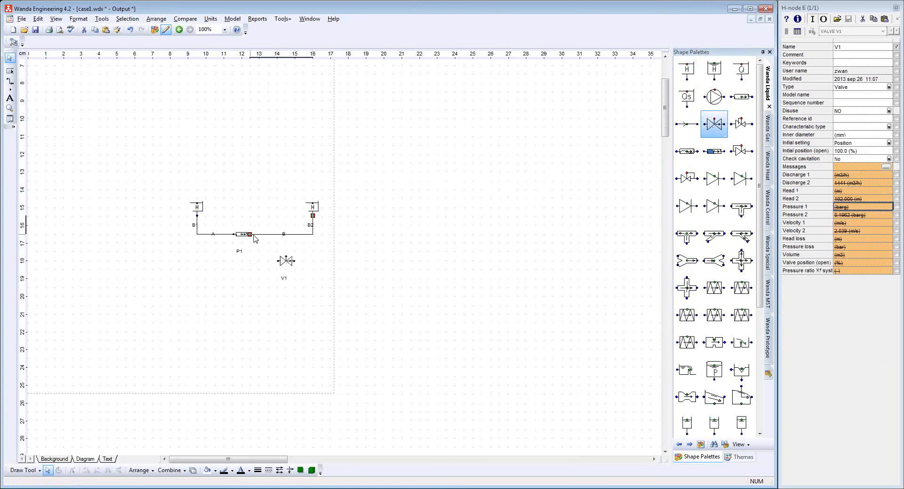
mouse_move(250, 235)
mouse_down()
mouse_move(288, 260)
mouse_move(262, 231)
mouse_move(254, 237)
mouse_up()
click(283, 263)
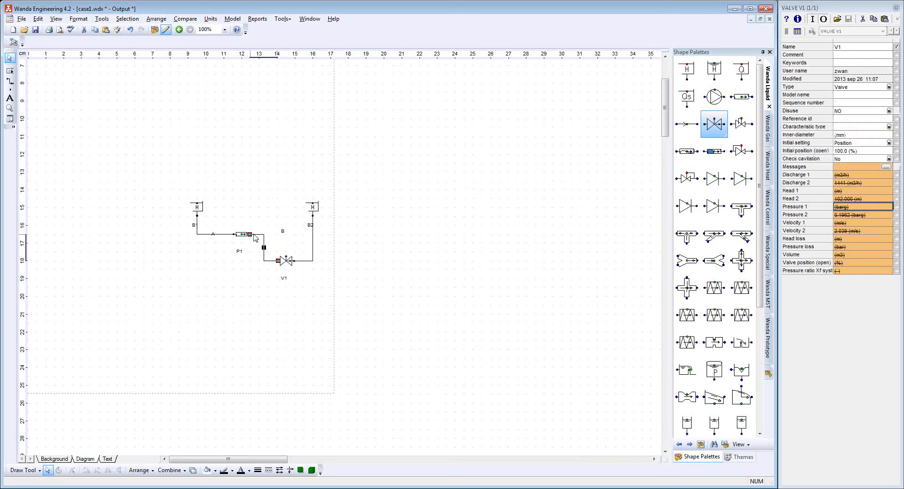
click(285, 261)
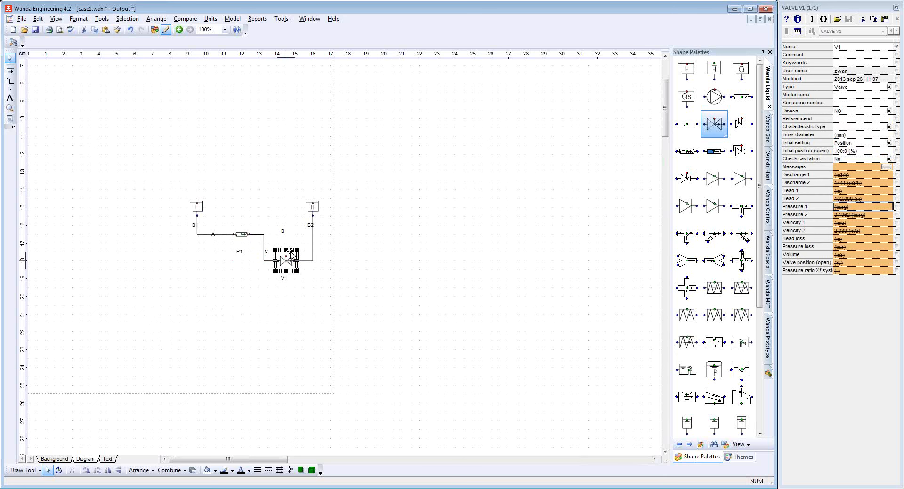
drag(292, 251, 292, 227)
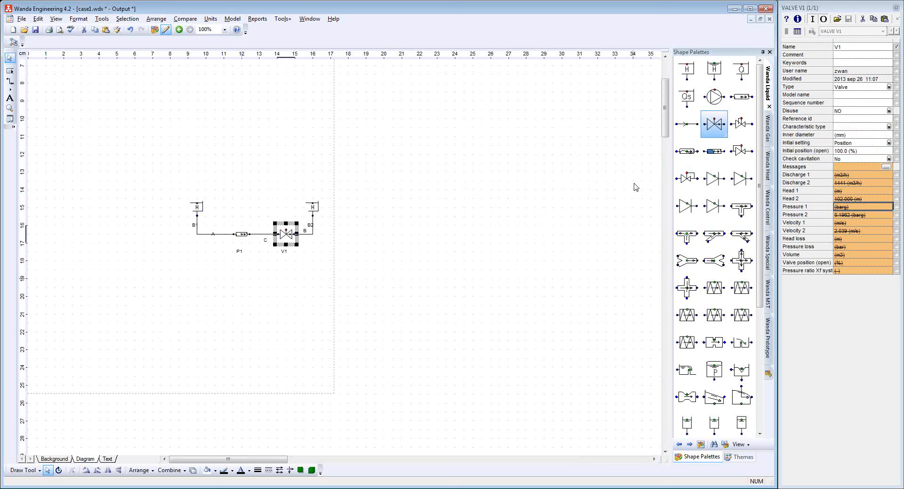
- Set valve V1's characteristic type to Standard, keeping the Buttrfly standard type
click(874, 126)
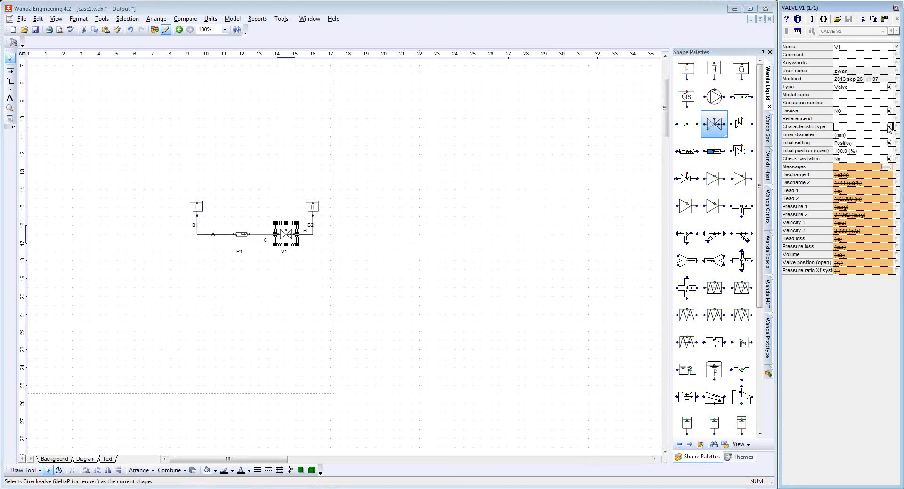
click(889, 127)
click(864, 136)
click(855, 135)
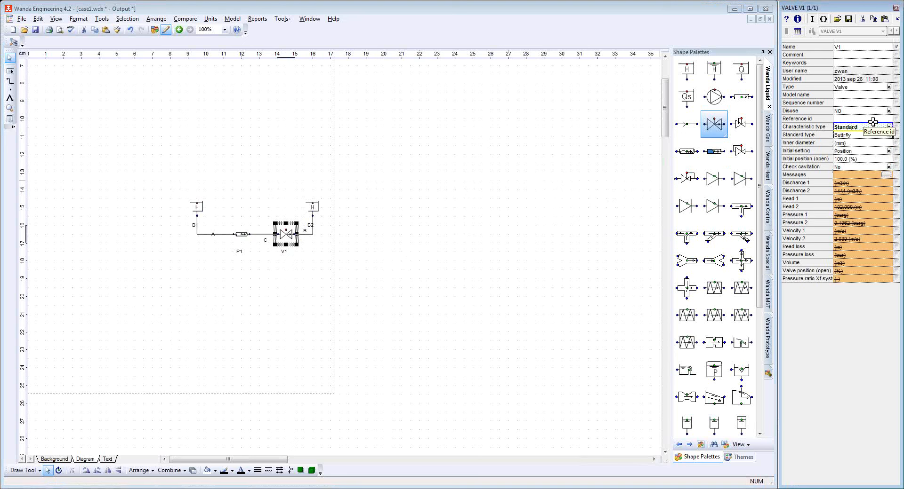
click(865, 128)
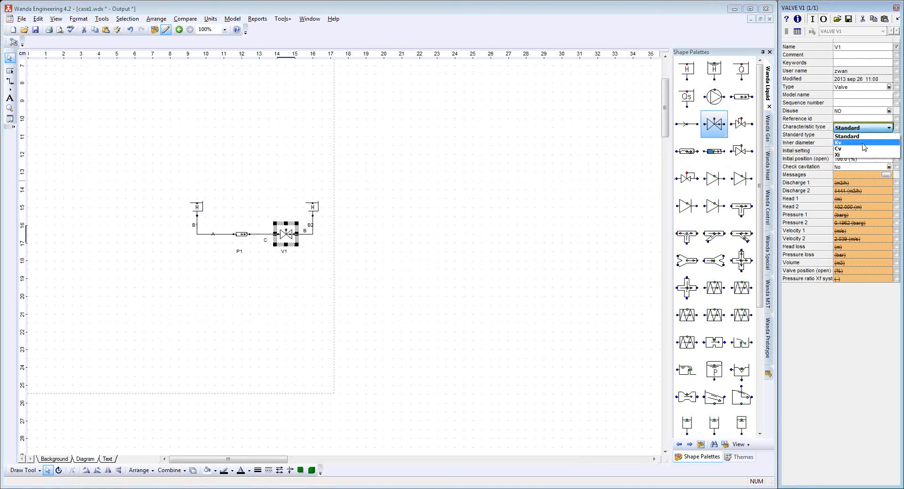
click(864, 137)
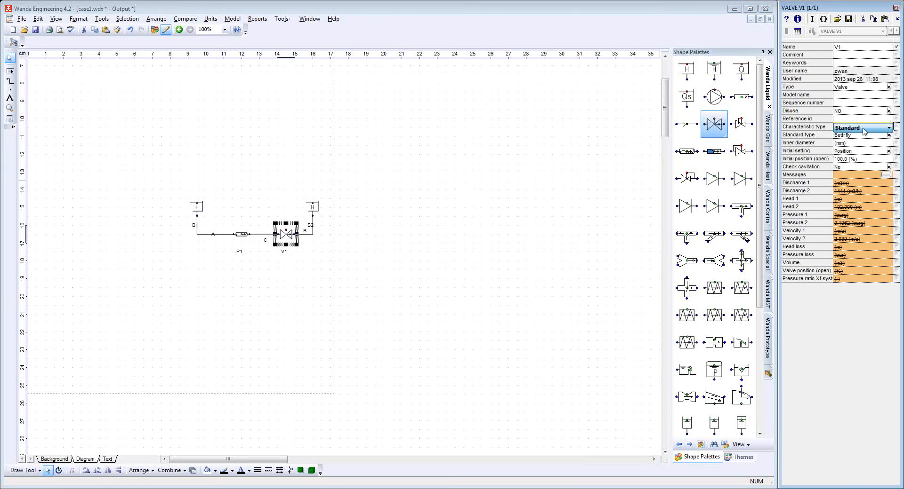
- Copy the 500 mm inner diameter from pipe P1 to valve V1 using a joint selection, and reselect only the valve
click(856, 143)
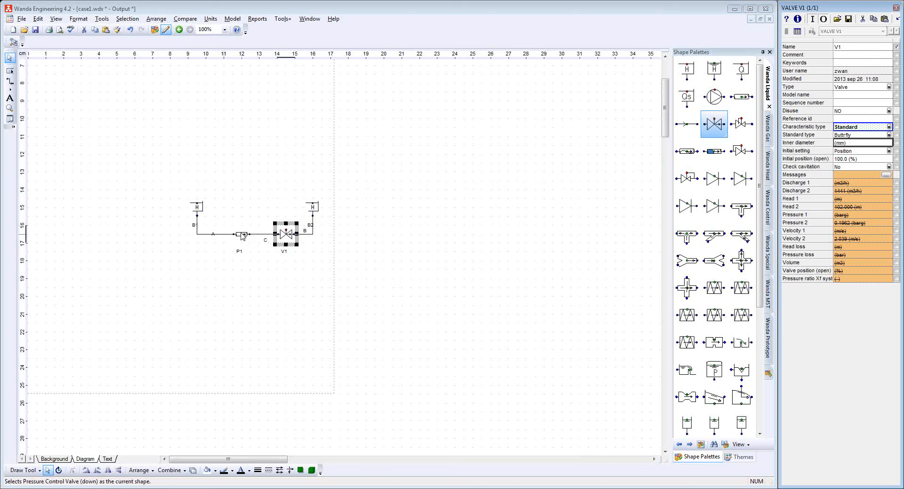
click(241, 234)
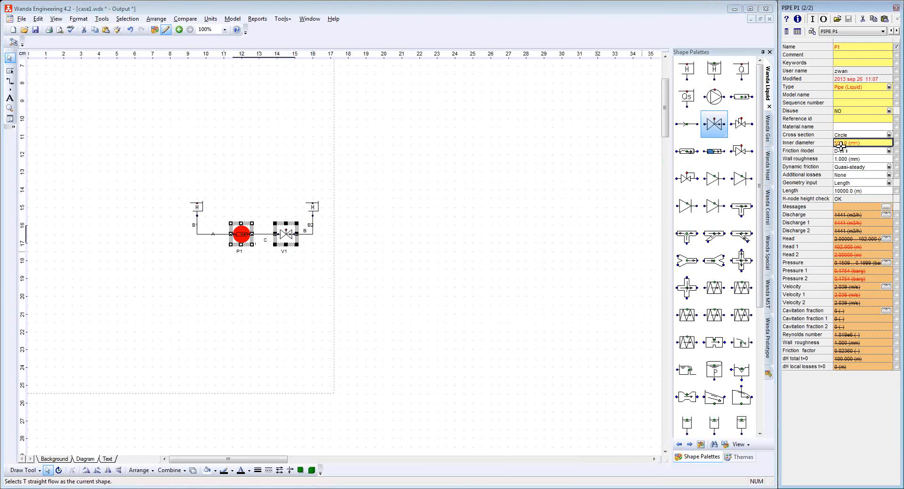
click(812, 33)
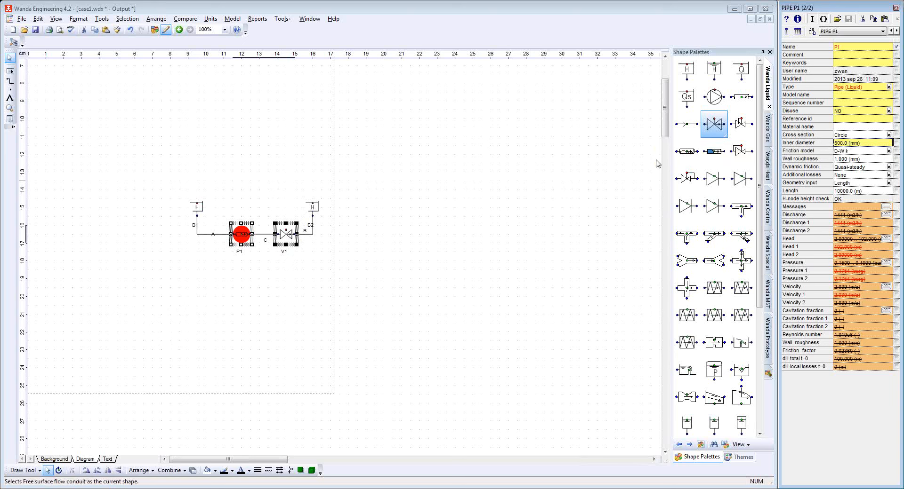
click(286, 234)
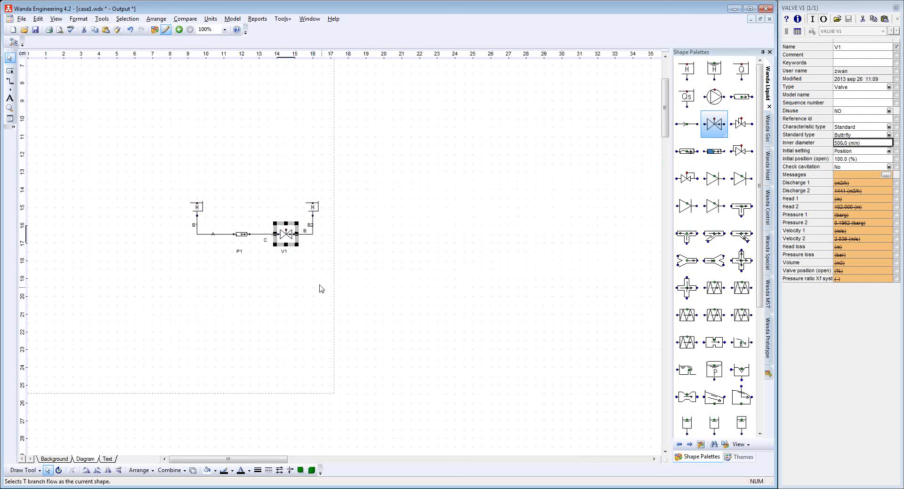
- Switch the model's computation to Transient Mode with Cavitation enabled
click(240, 19)
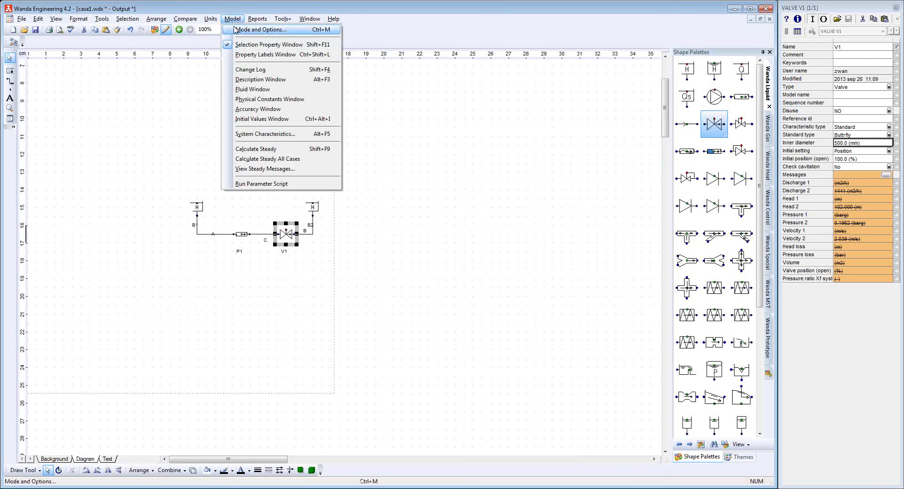
click(237, 30)
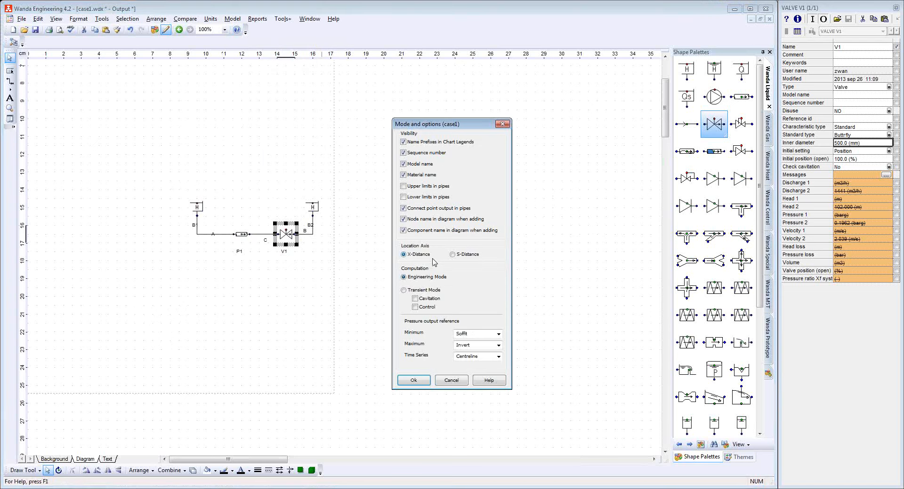
click(404, 290)
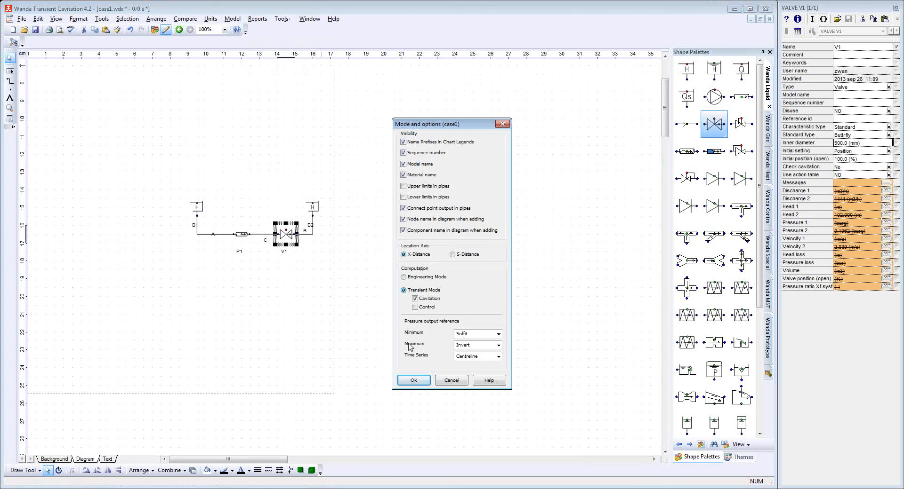
click(414, 382)
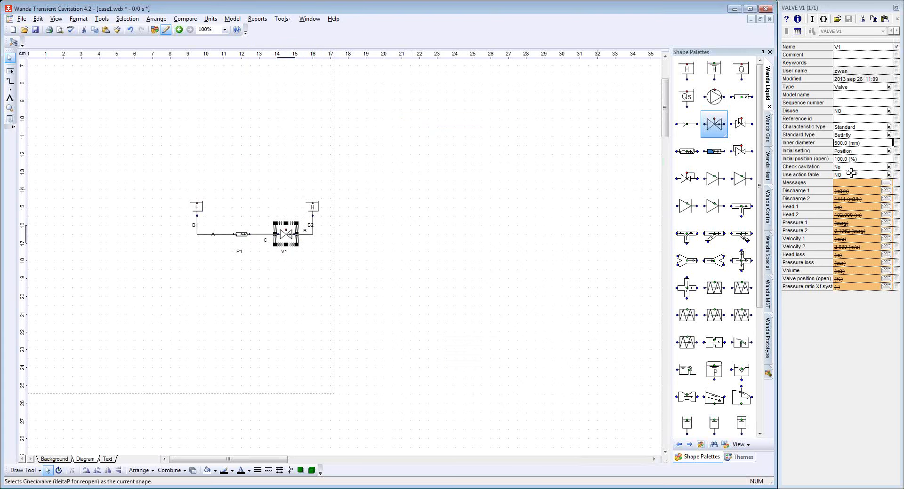
- Set valve V1's Use action table option to YES
click(803, 176)
click(888, 175)
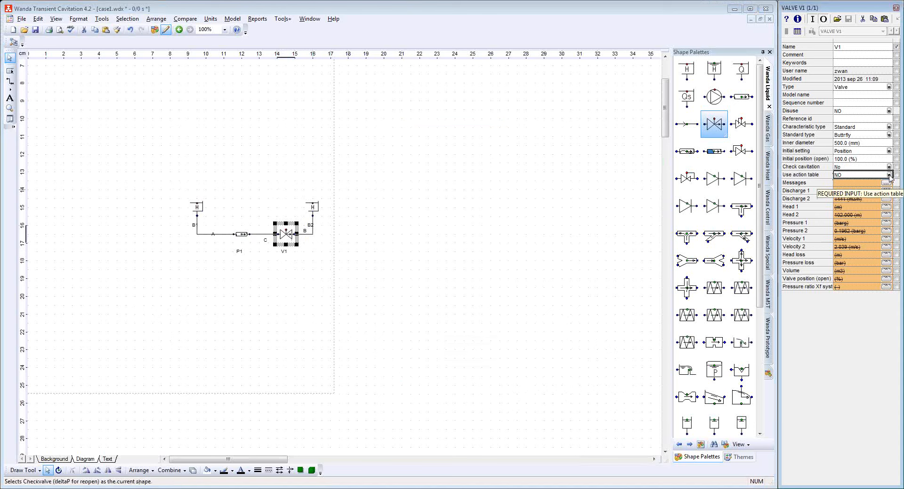
click(886, 182)
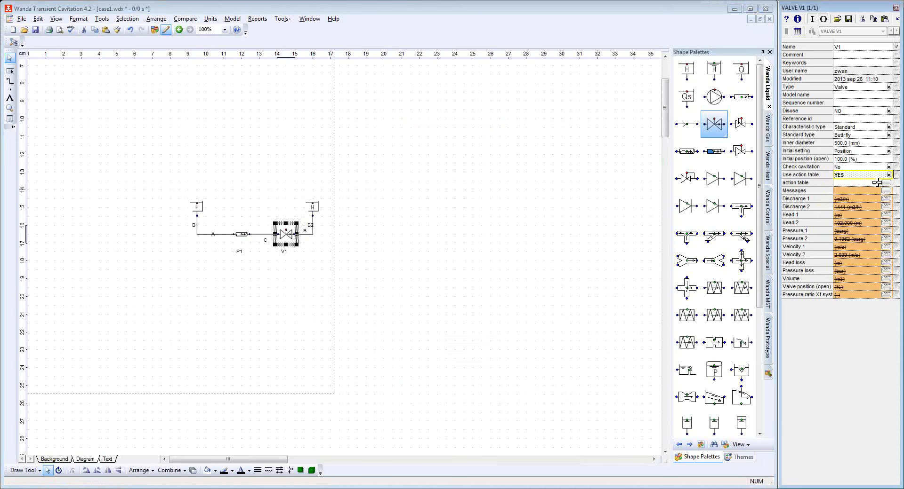
- Fill valve V1's action table with 100% open at 0 s, 100% at 1 s and 0% at 51 s
click(885, 183)
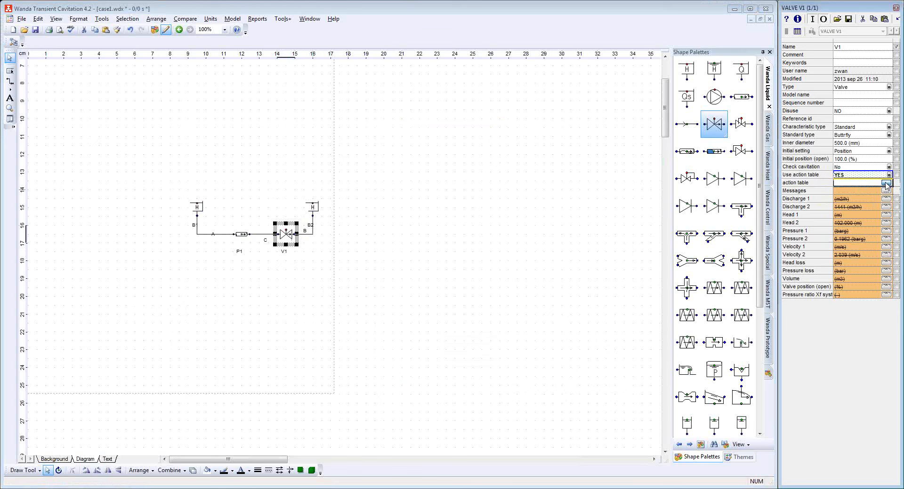
drag(688, 21, 585, 78)
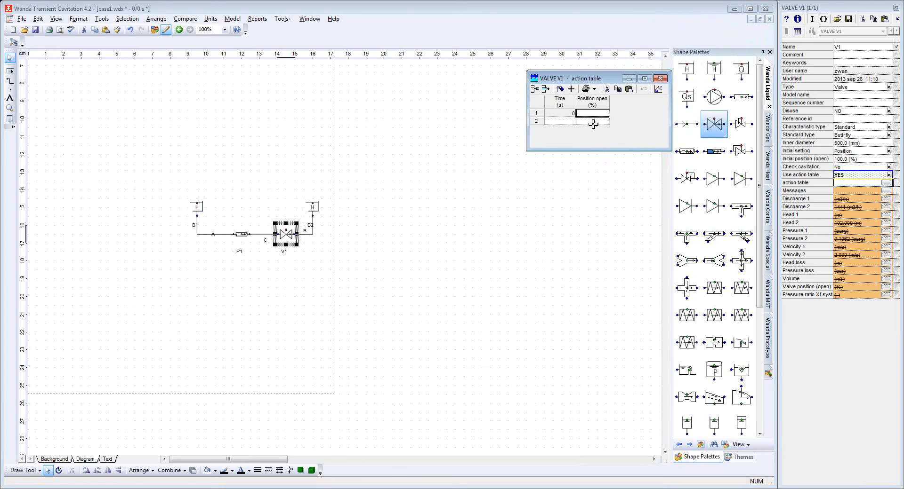
text(100)
key(Return)
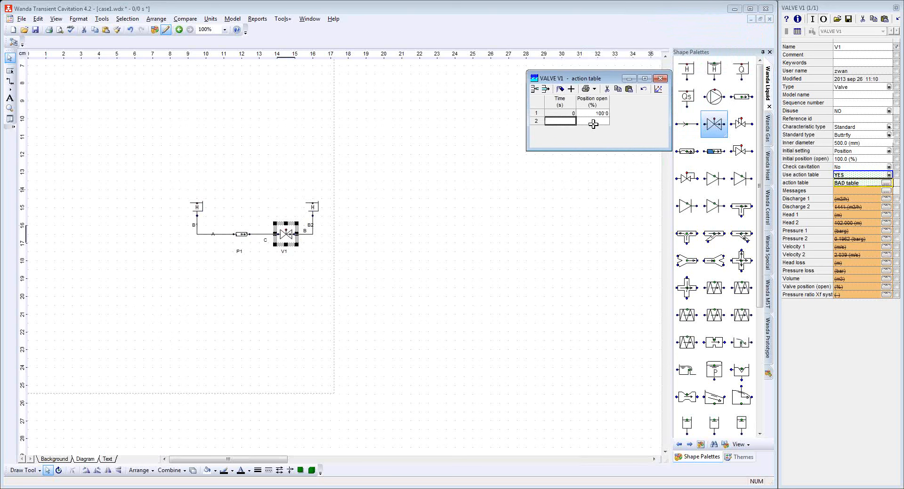
text(1)
key(Return)
text(00)
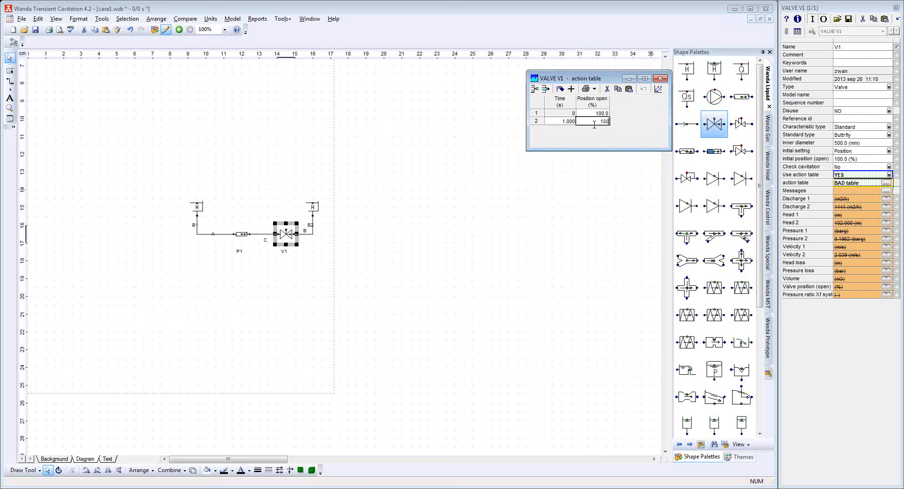
key(Return)
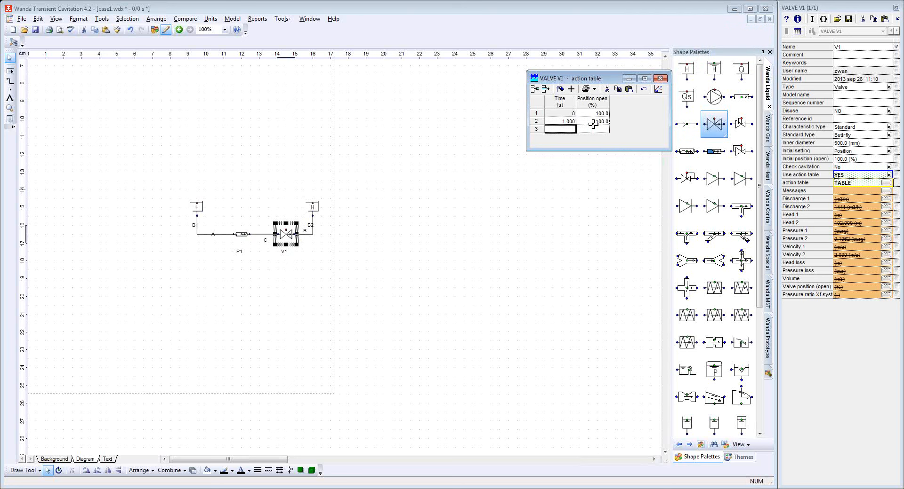
text(51)
key(Return)
text(0)
key(Return)
click(660, 78)
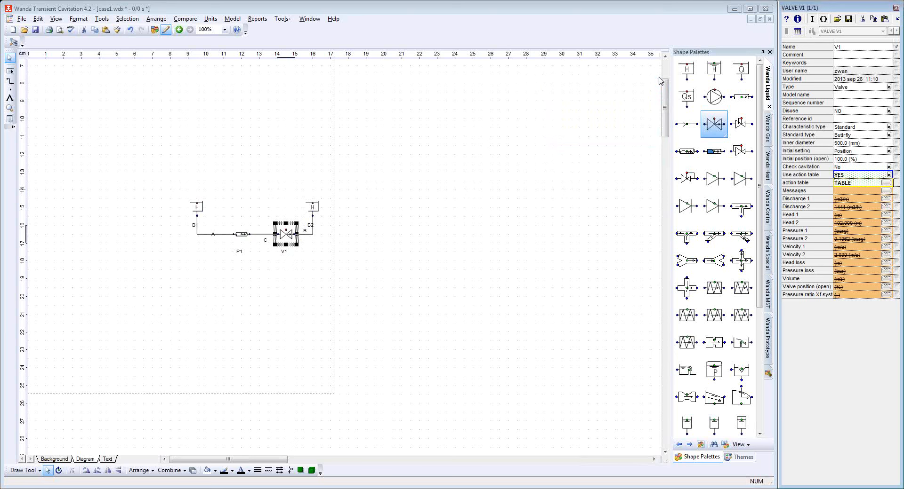
- Set pipe P1's wave speed mode to Specified, with a specified wave speed of 1000 m/s
click(240, 232)
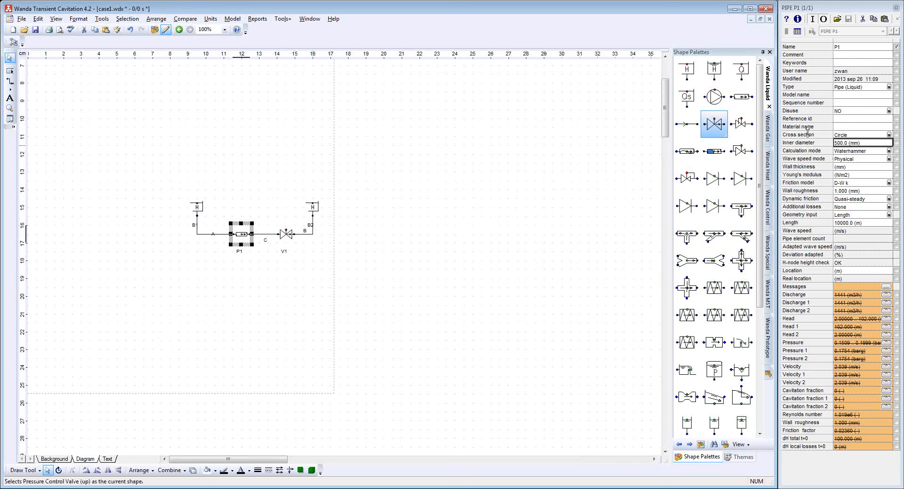
click(844, 151)
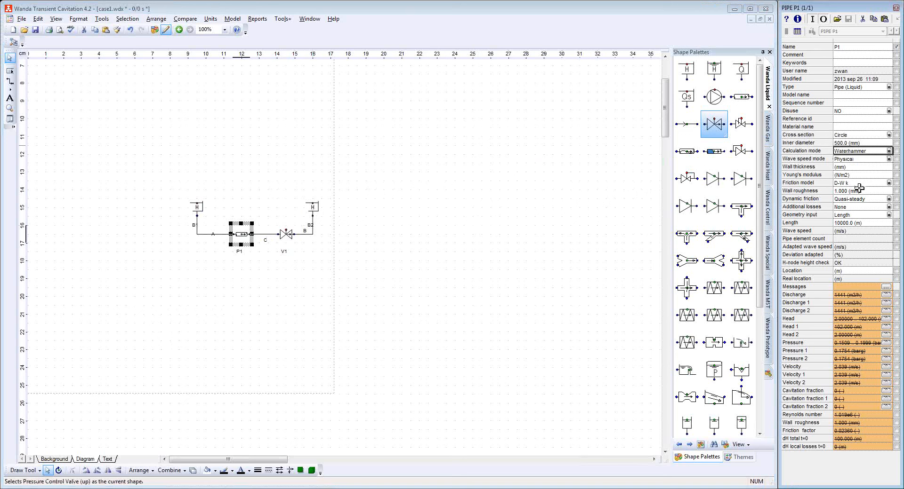
click(857, 160)
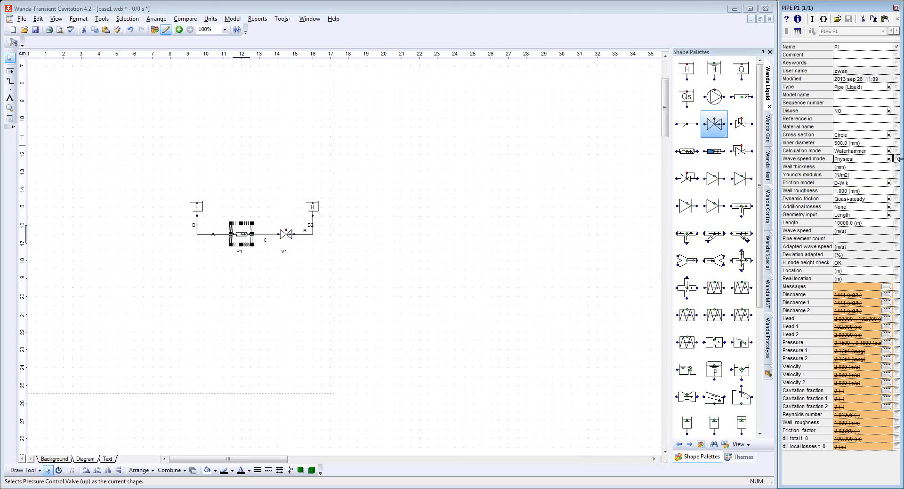
click(889, 159)
click(866, 226)
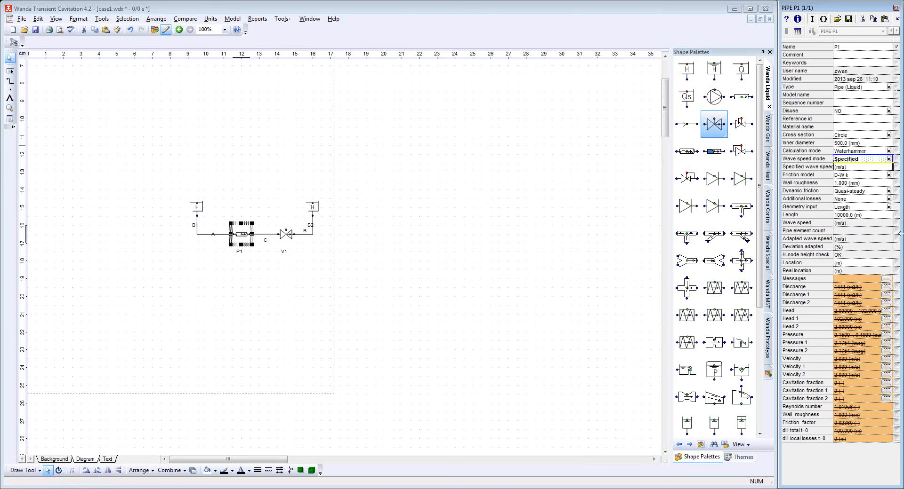
text(1000)
key(Return)
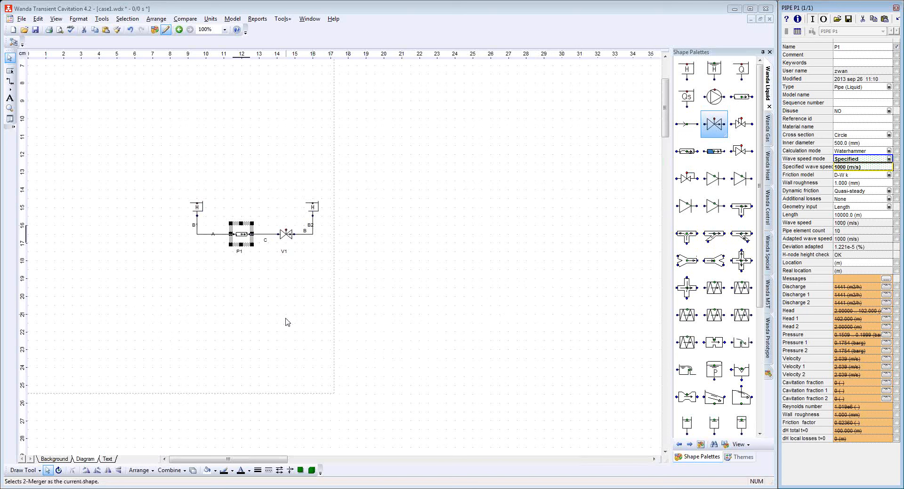
- Try to run the transient calculation of the model
click(240, 21)
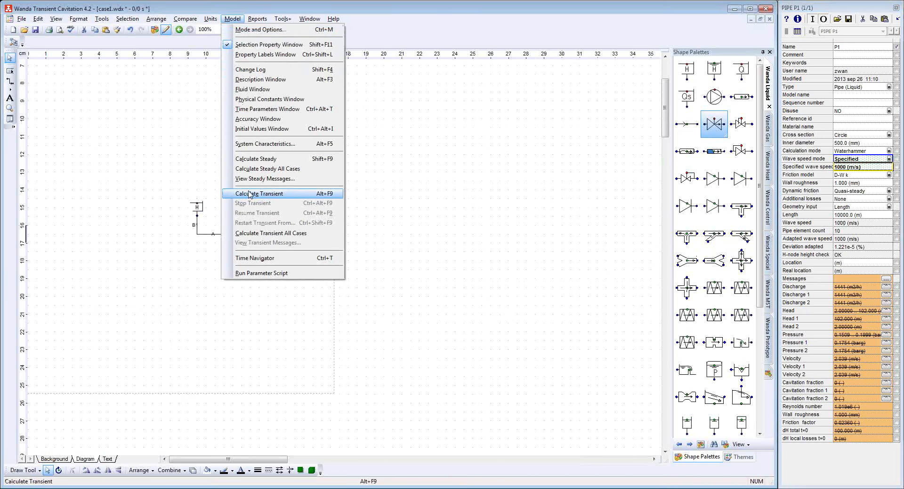
click(321, 196)
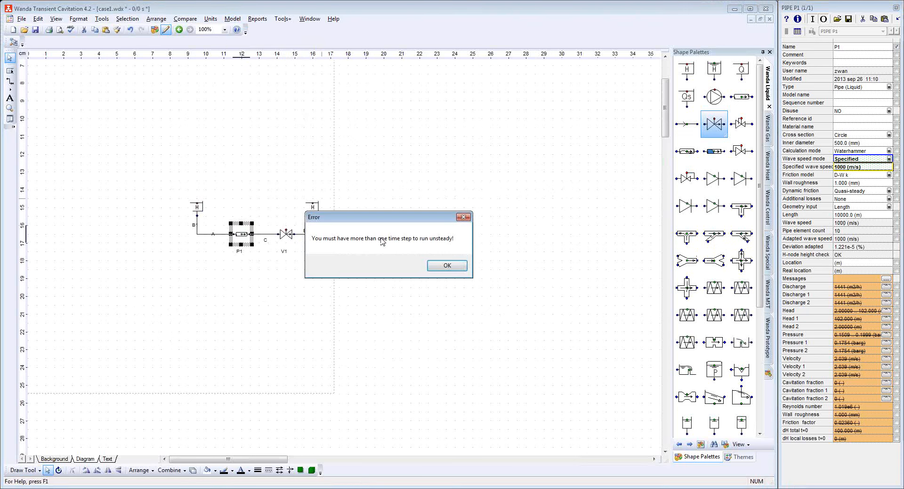
click(451, 268)
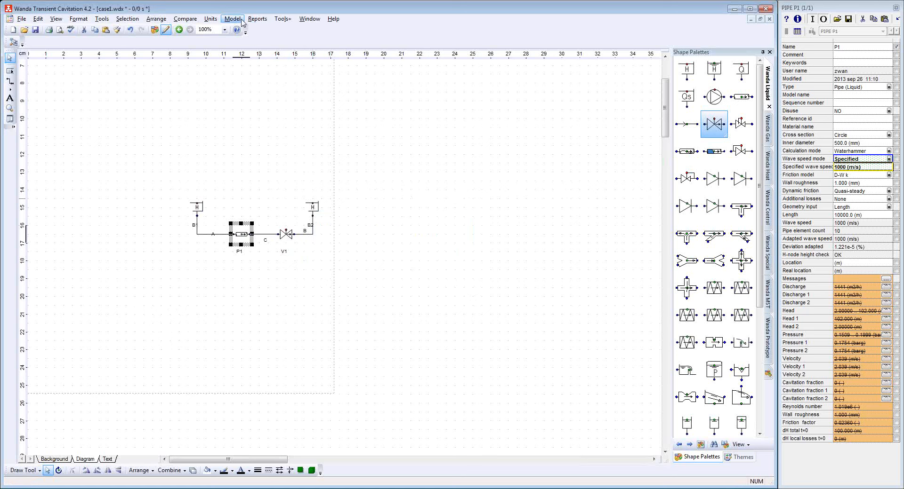
click(242, 21)
click(292, 194)
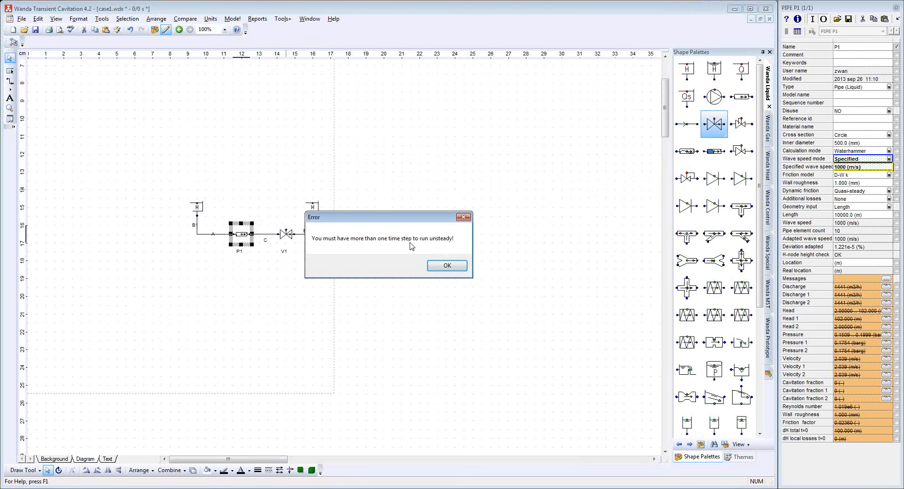
click(446, 267)
- Set the simulation time in the model's time parameters to 100 s
click(231, 19)
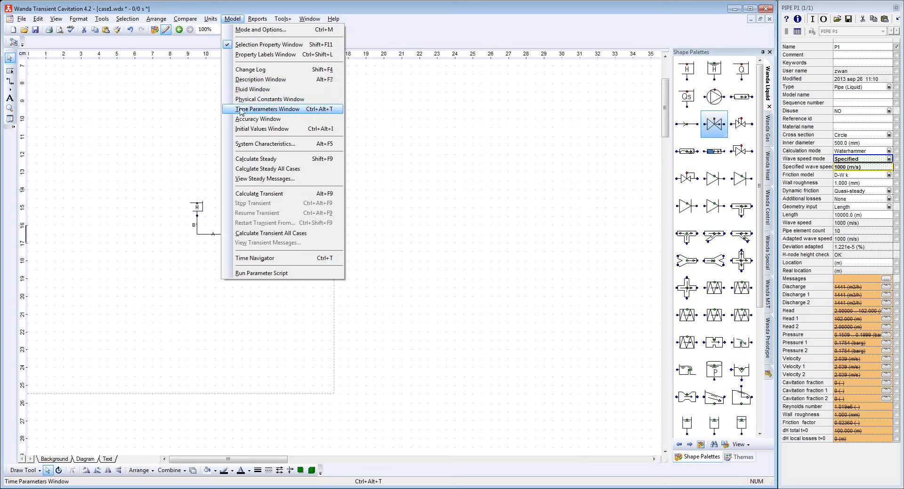
click(320, 115)
click(469, 251)
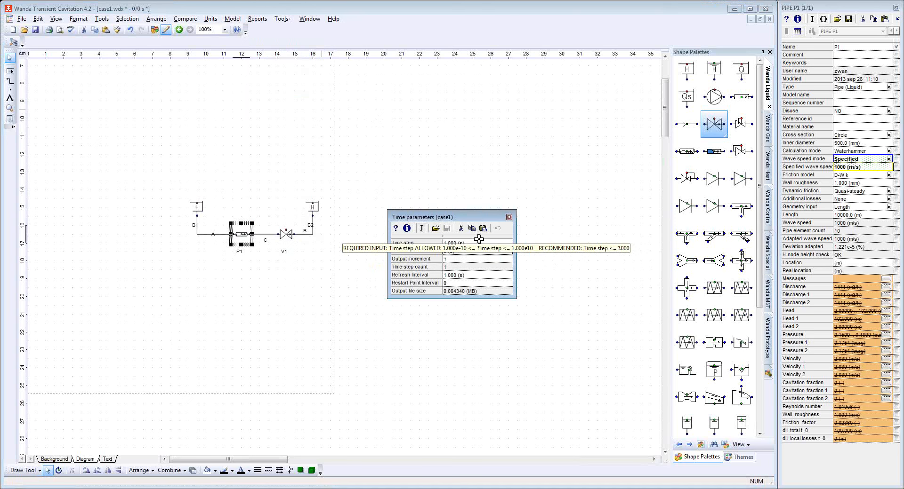
text(10)
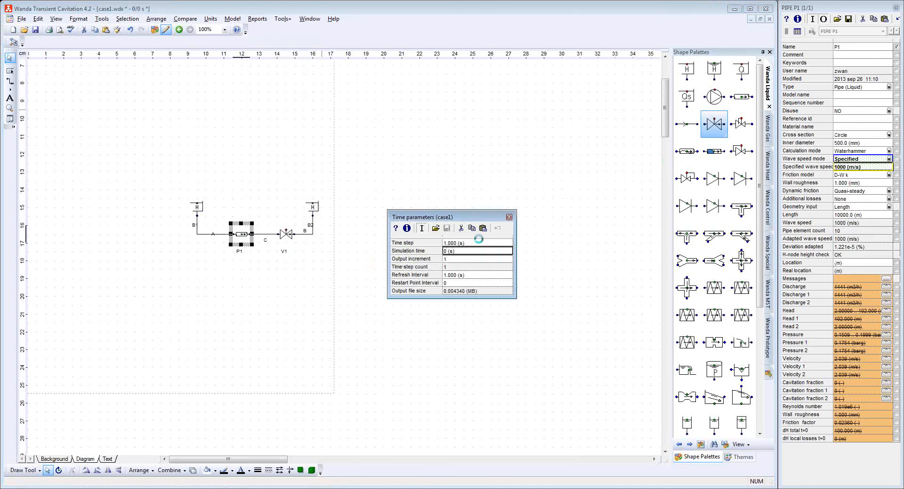
key(Return)
- Calculate the model's transient and close the time parameters window
click(232, 19)
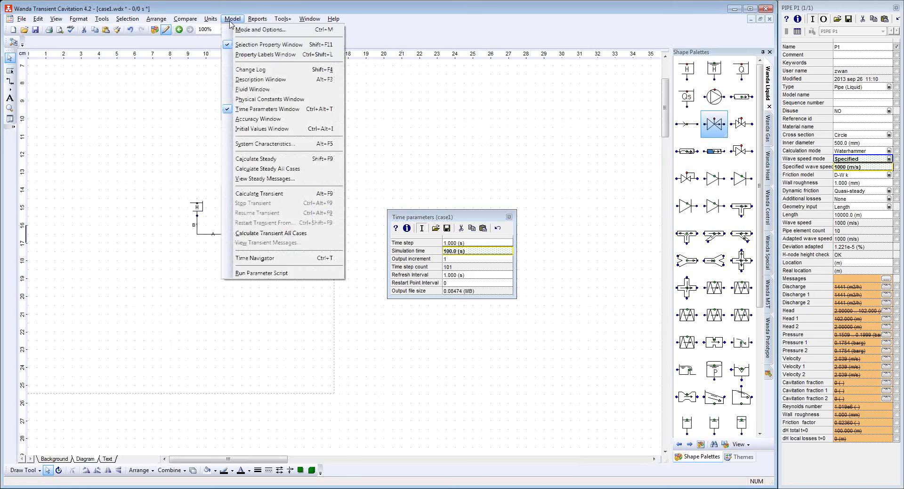
click(270, 199)
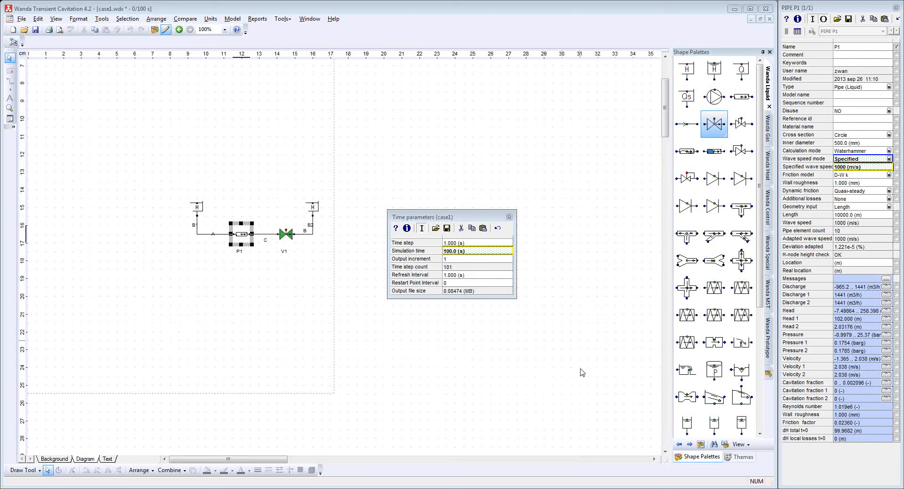
click(508, 217)
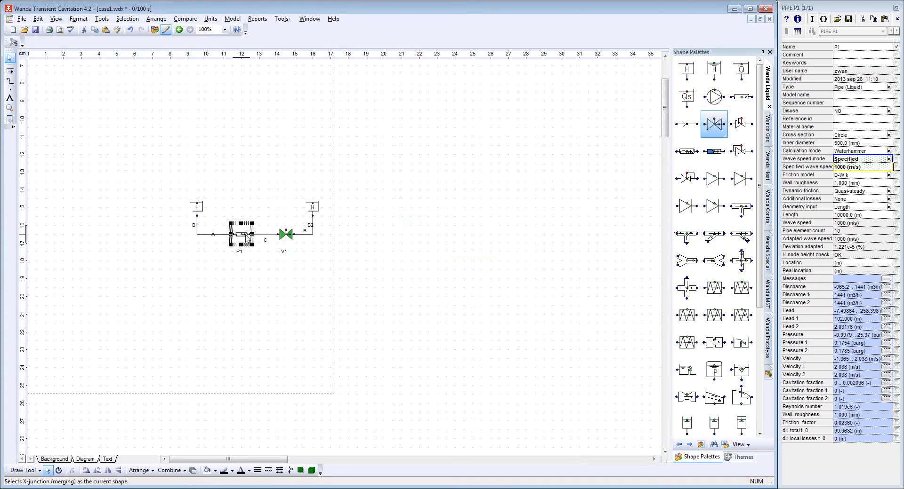
- Chart valve V1's Discharge 1 over time and add its Valve position (open) series to the same chart
click(288, 234)
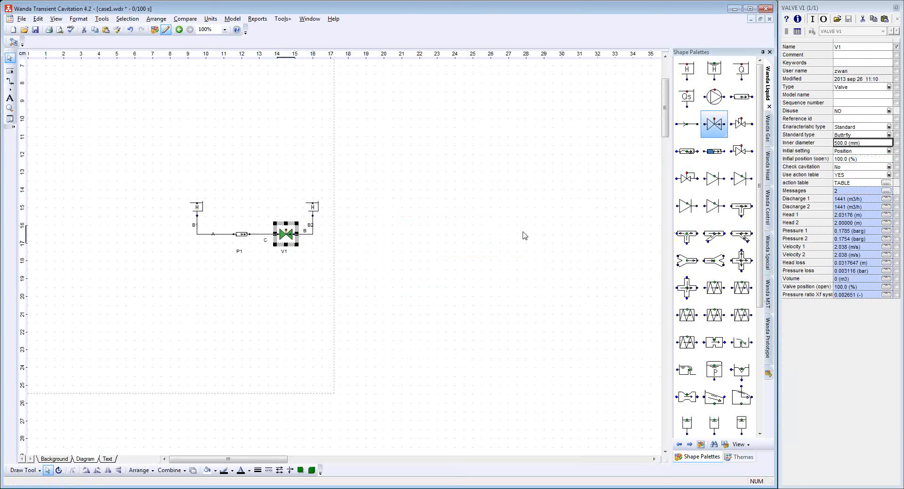
click(886, 199)
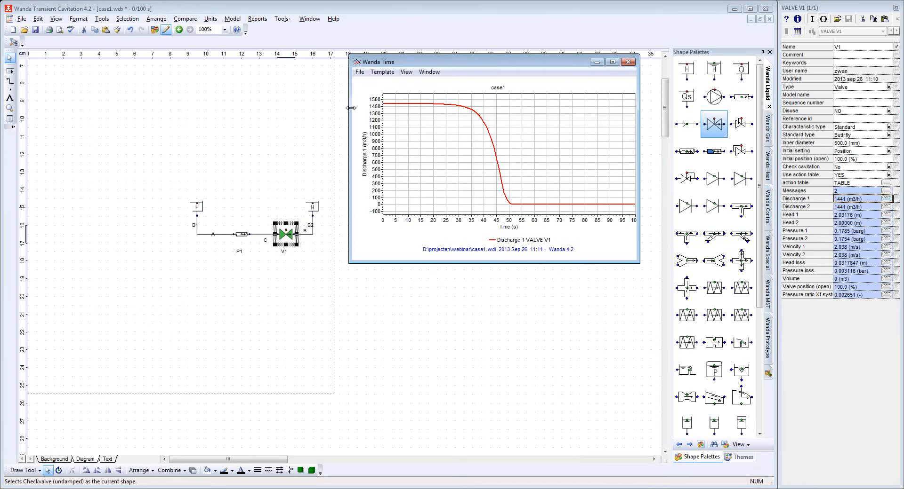
drag(432, 62, 416, 75)
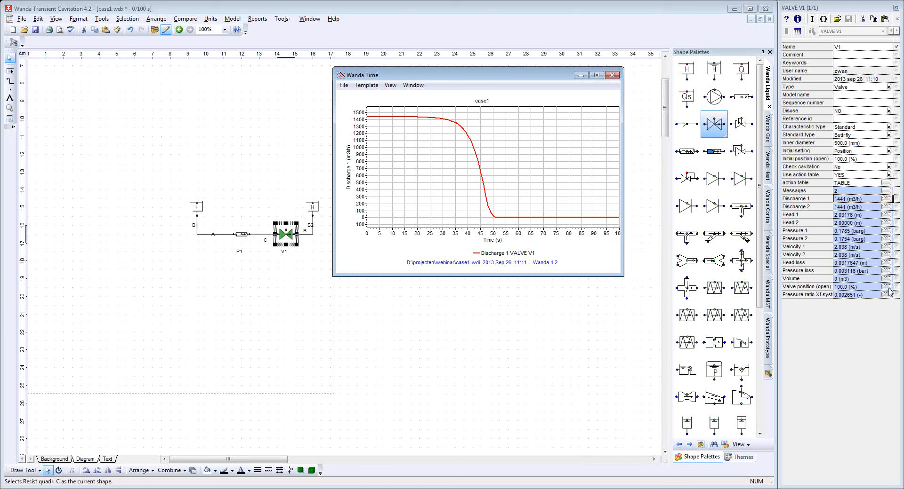
mouse_move(887, 290)
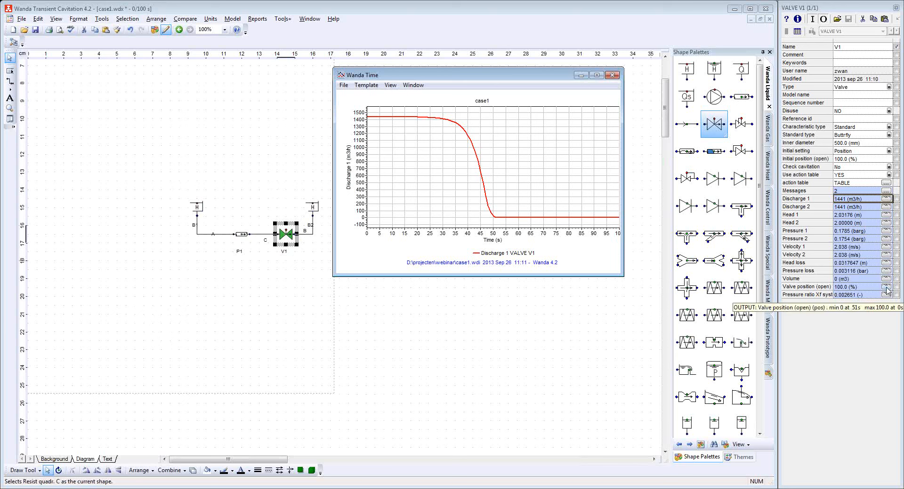
drag(886, 290, 523, 200)
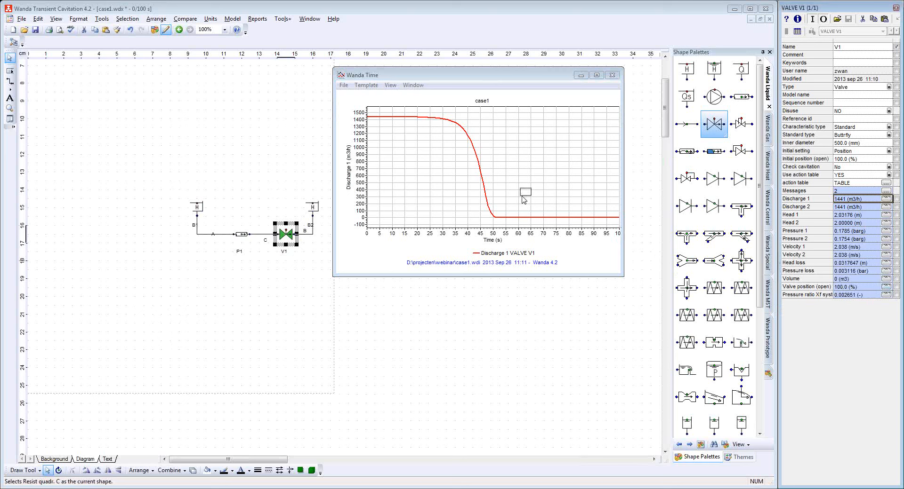
drag(522, 196, 522, 197)
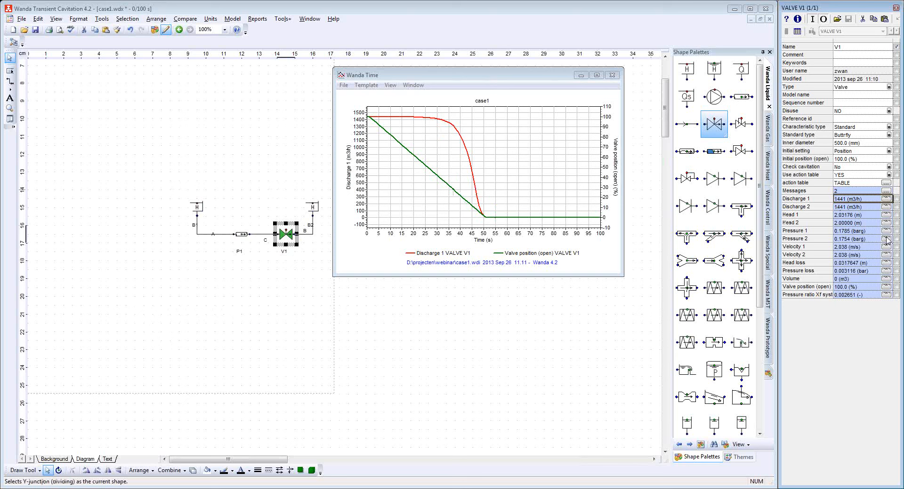
- Chart valve V1's Pressure 1 over time, and close both time charts after viewing them
mouse_move(887, 242)
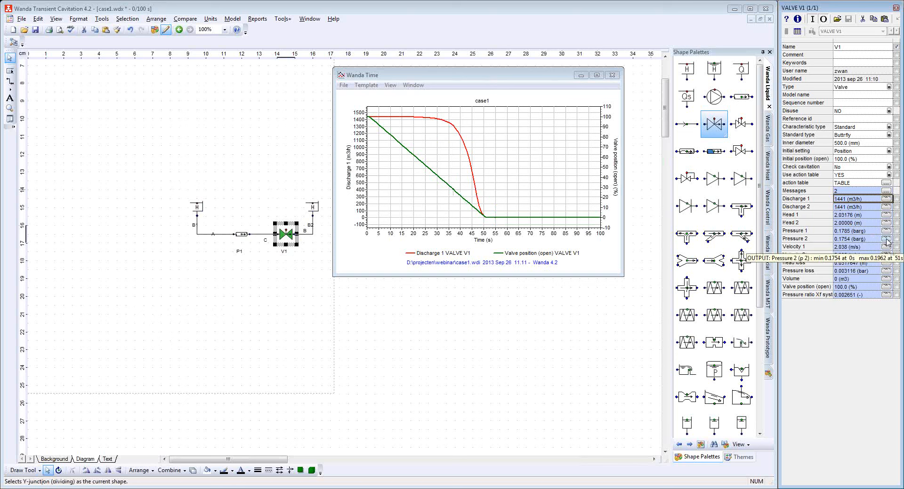
click(886, 231)
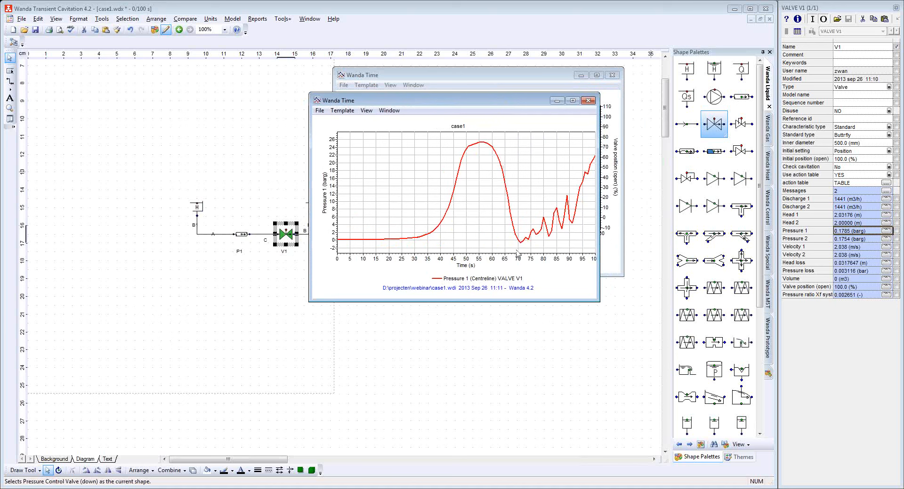
click(592, 103)
click(611, 75)
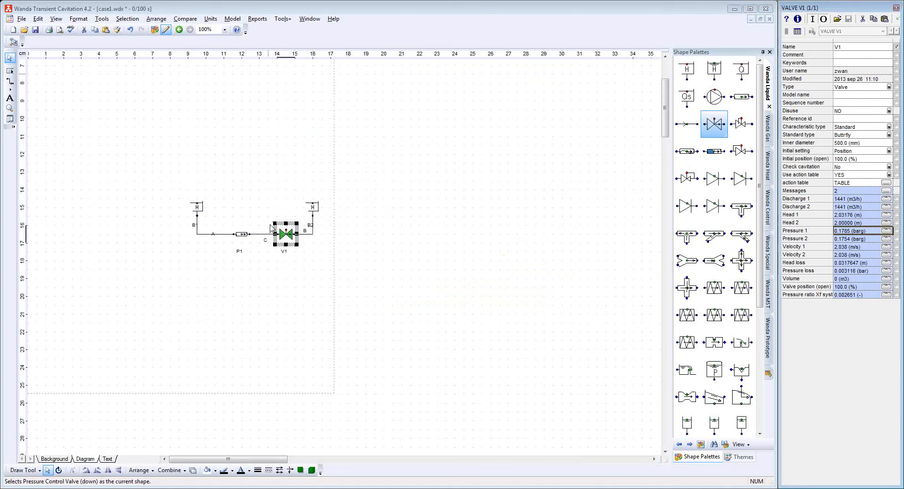
- Plot the Head along pipe P1 as a location chart and move the chart clear of the shape palette
click(242, 232)
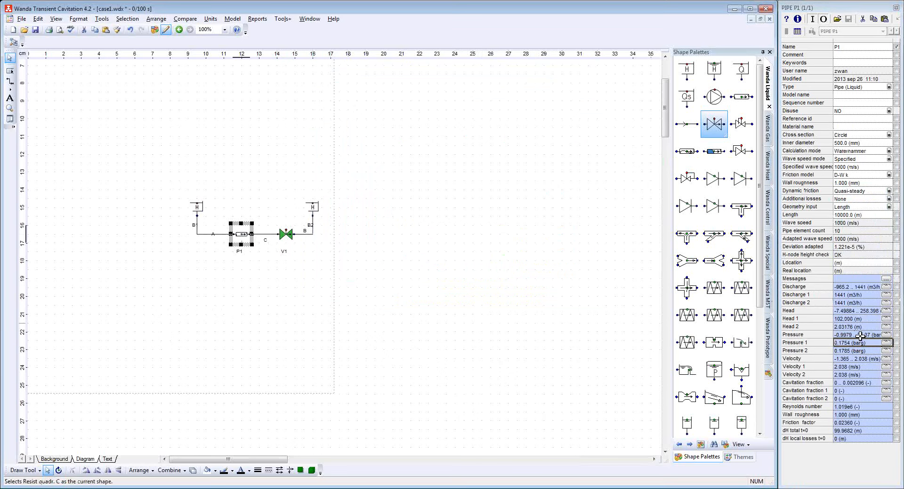
click(885, 311)
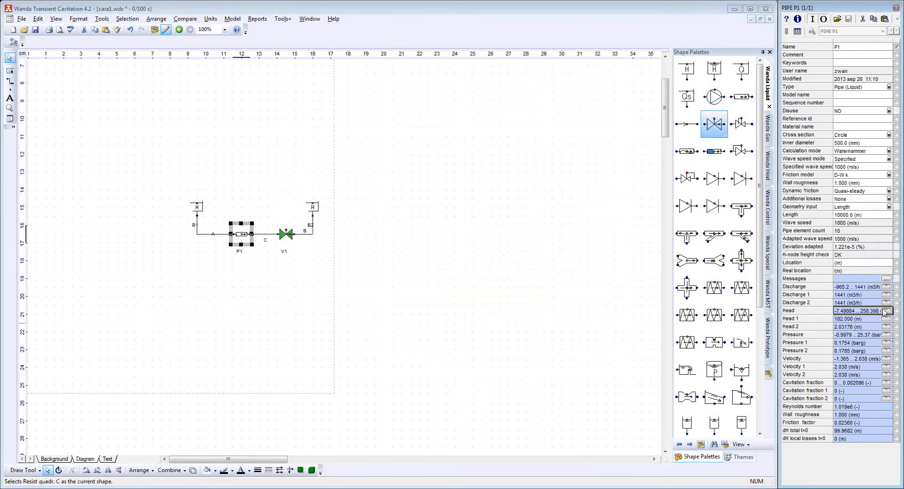
click(886, 311)
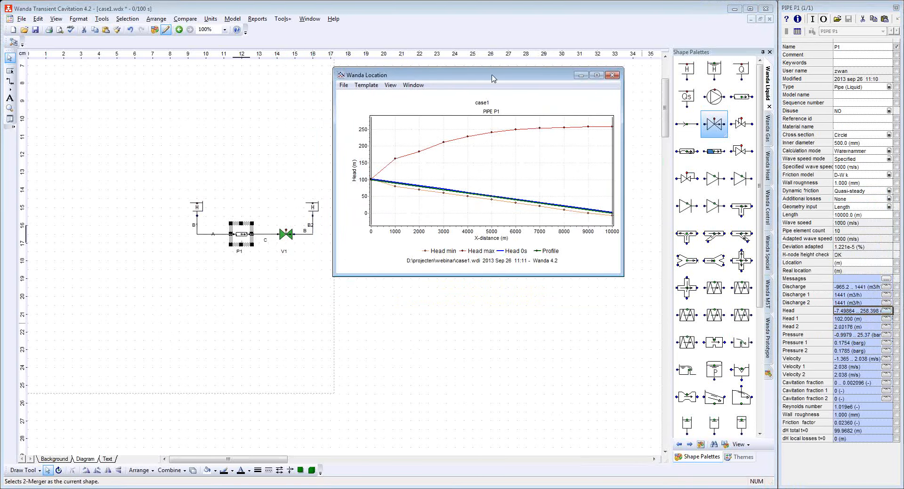
drag(494, 79, 405, 80)
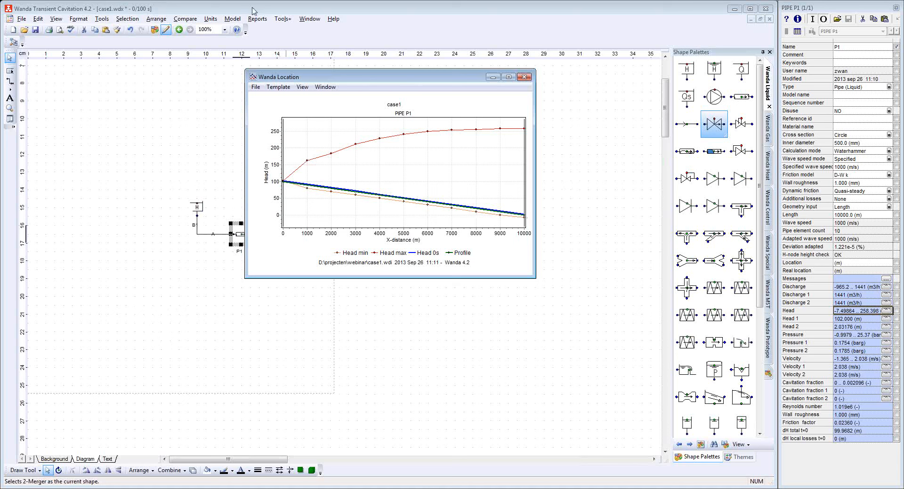
- Open the time navigator below the location chart, play the head animation along pipe P1 and stop it near the end
click(236, 21)
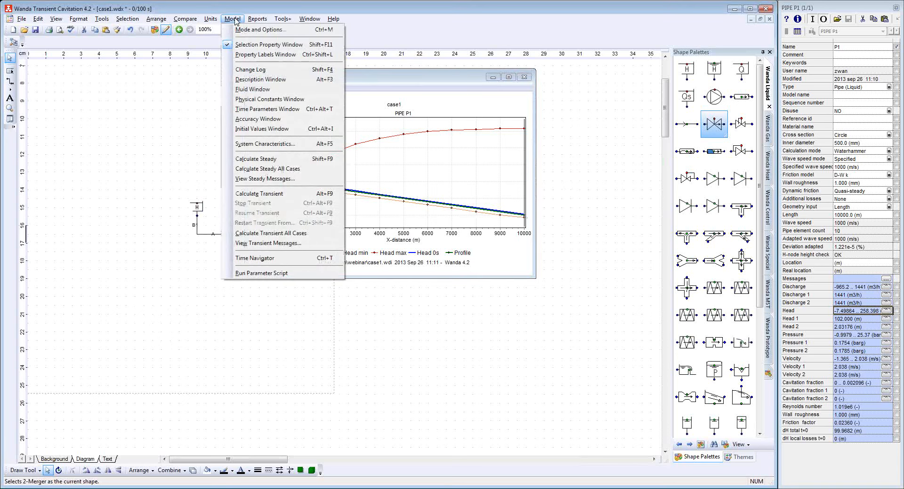
click(260, 259)
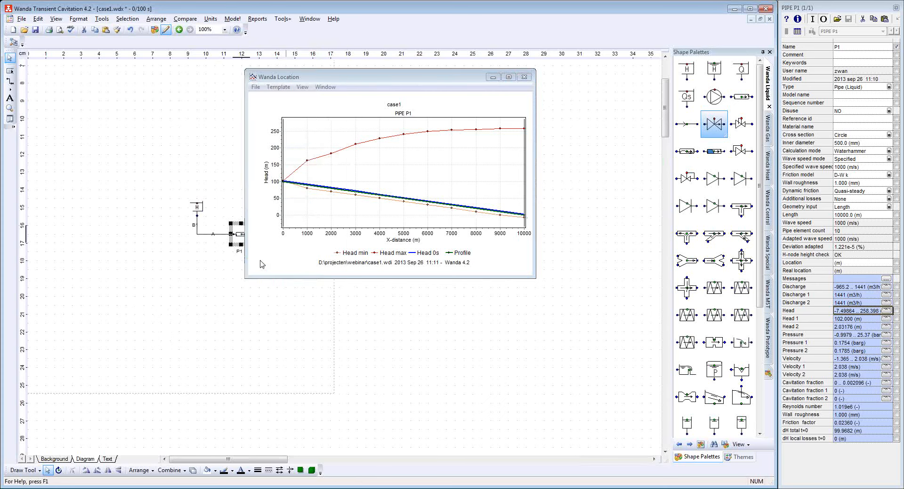
drag(383, 283, 368, 310)
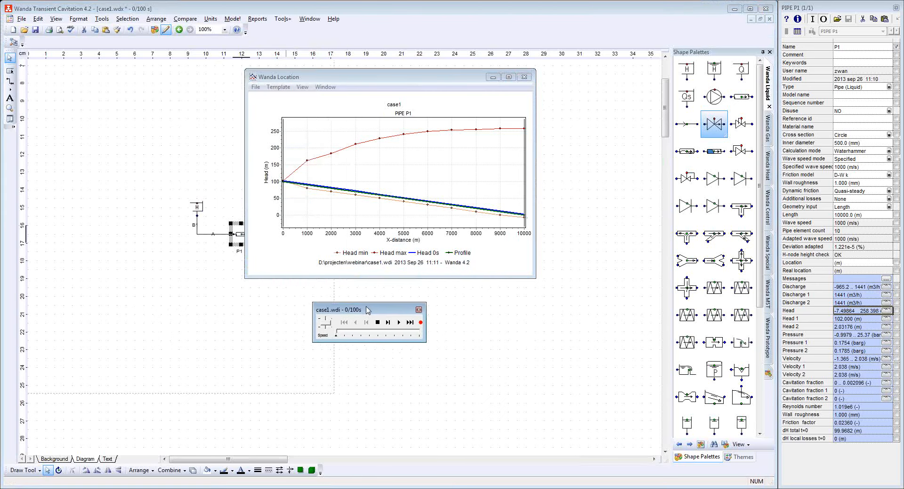
click(398, 323)
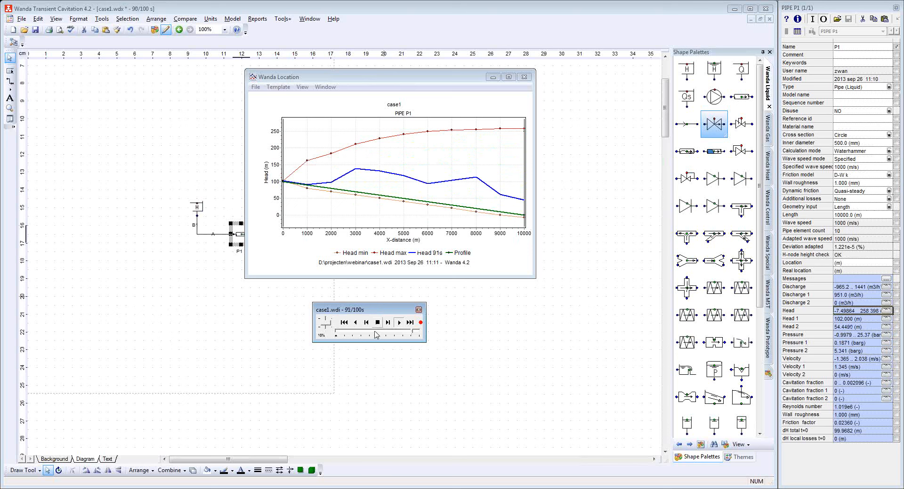
click(378, 323)
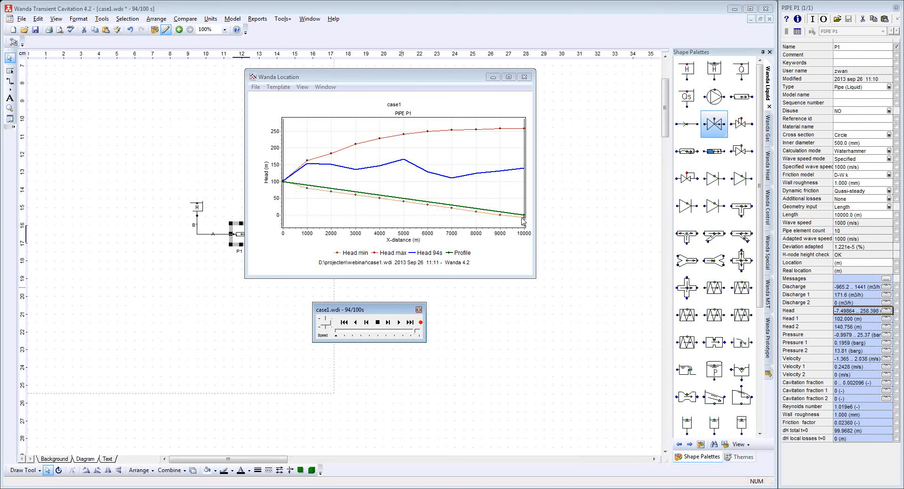
- Set the time step to 0.1 s in the time parameters and recalculate the transient
click(239, 20)
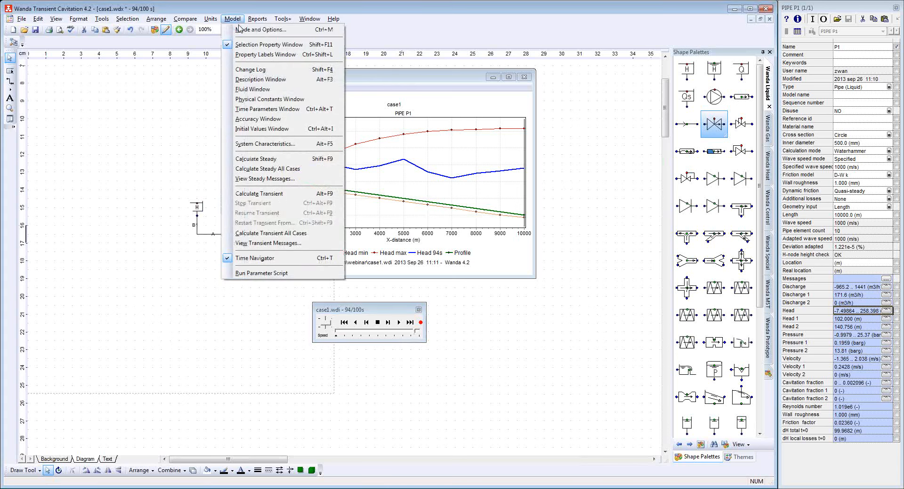
click(267, 109)
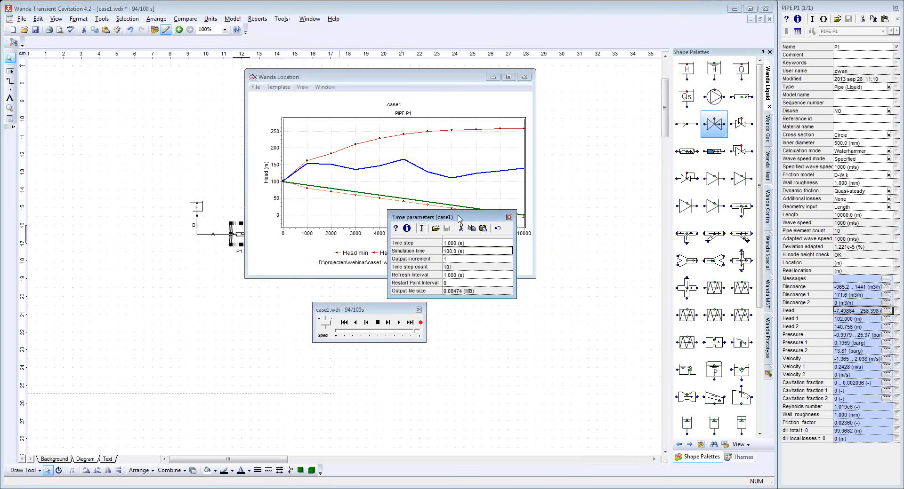
drag(479, 217, 538, 297)
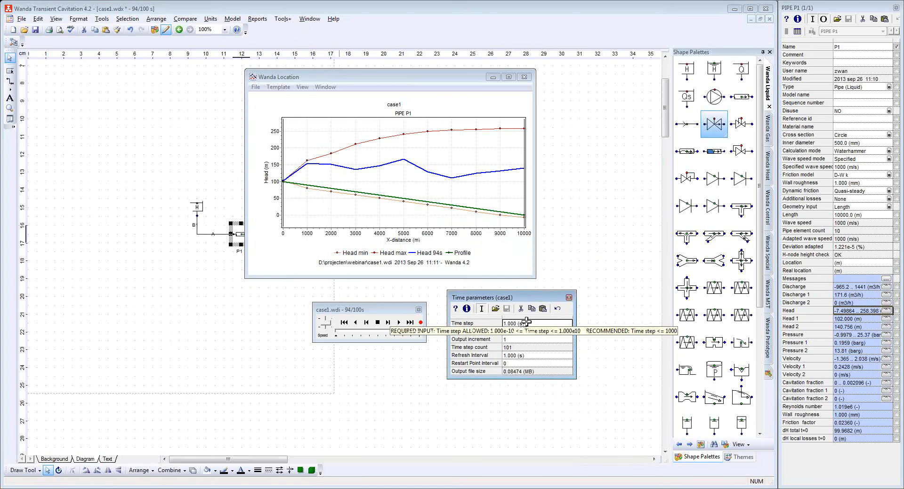
click(537, 324)
text(0)
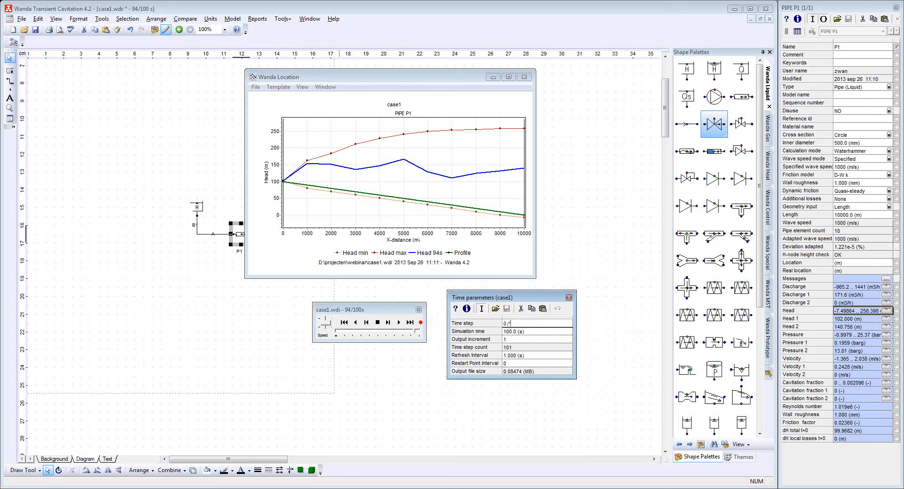
text(.1)
key(Return)
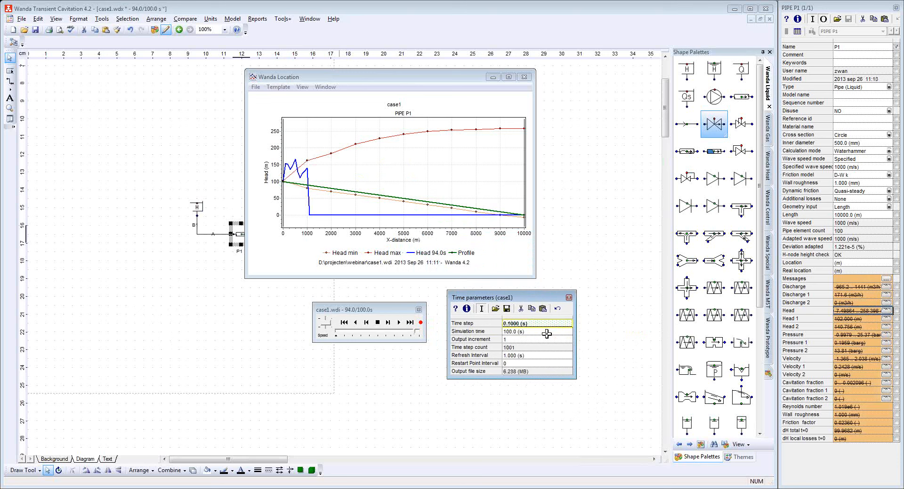
key(F9)
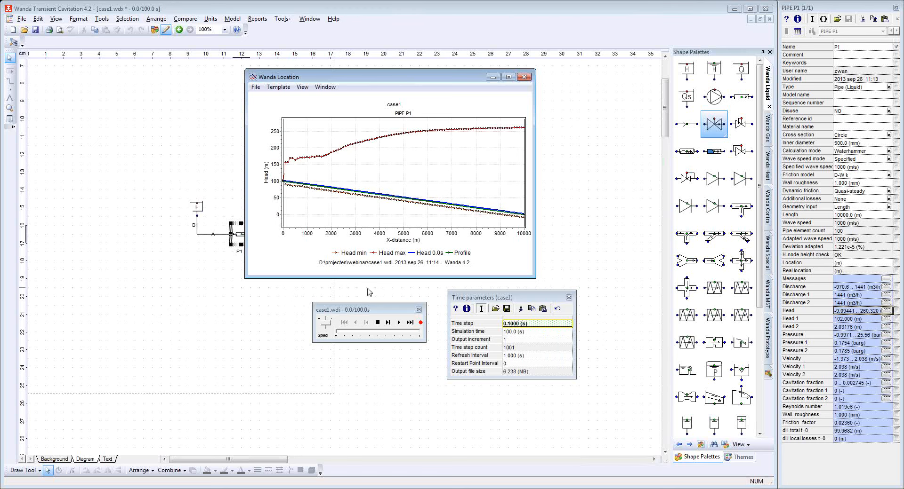
- Raise the time navigator's playback speed and replay the refined head animation along pipe P1
drag(323, 328, 326, 319)
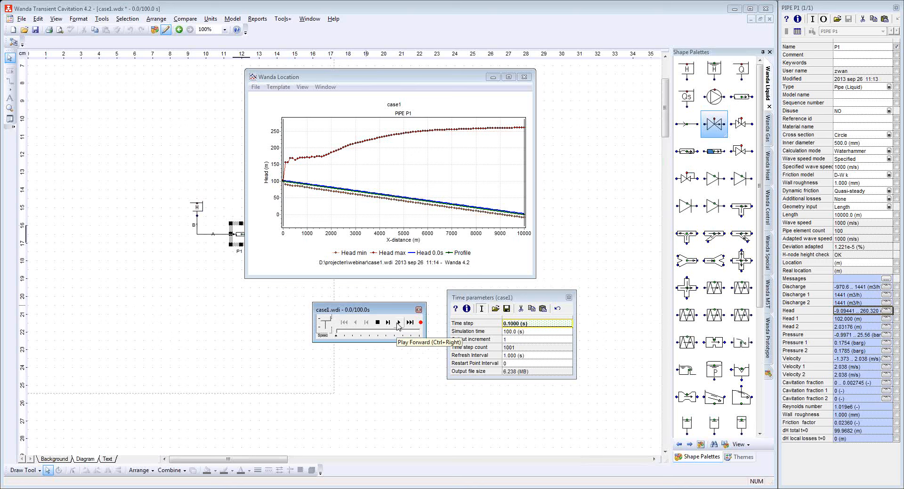
click(398, 324)
click(398, 323)
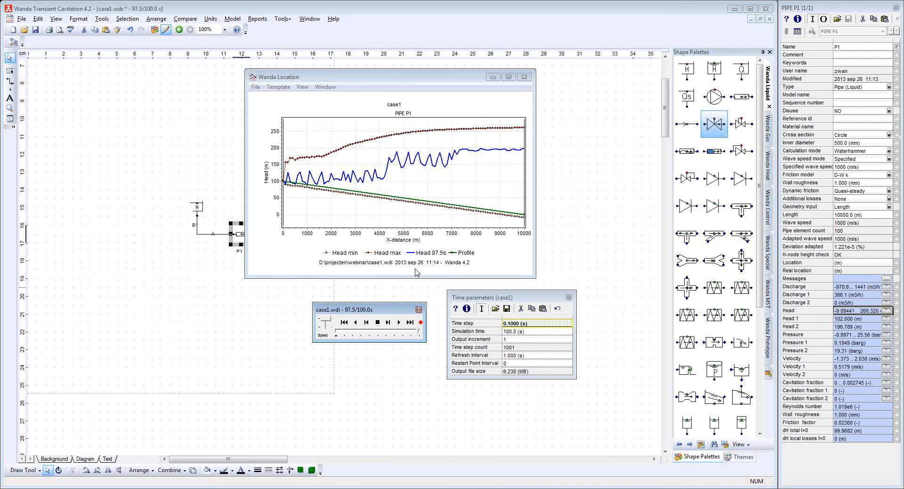
- Move the time navigator aside and close the location chart and the time parameters window
drag(392, 309, 283, 309)
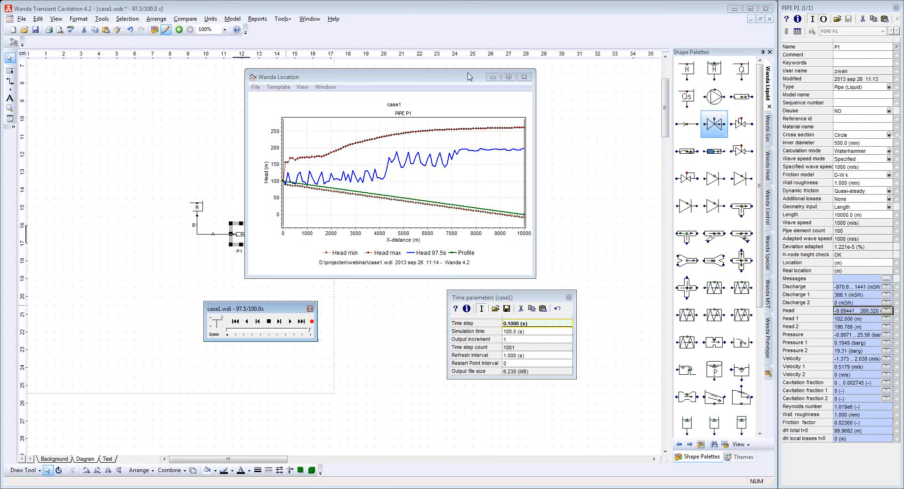
click(521, 78)
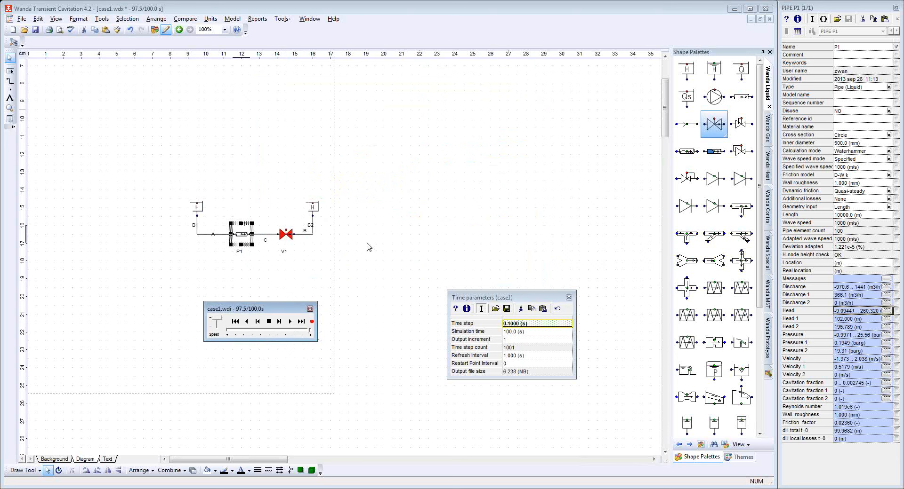
click(568, 298)
- Set Use action table to NO for valve V1
click(286, 234)
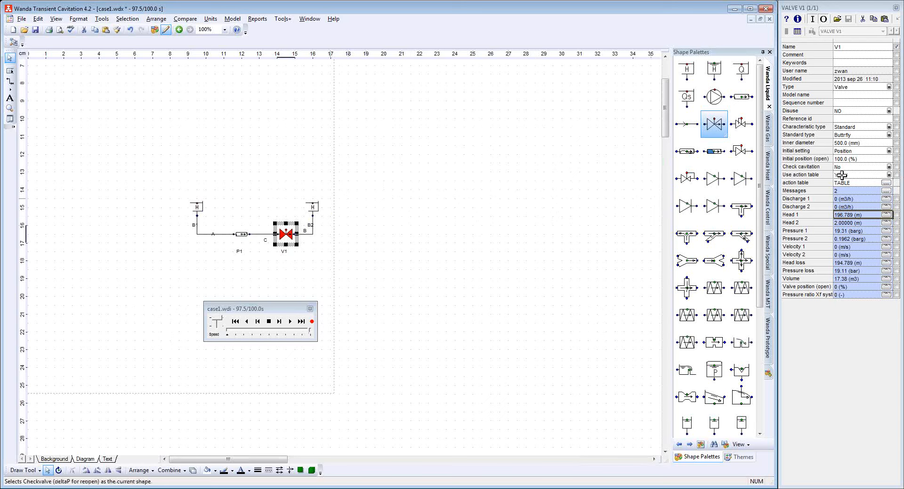
click(889, 176)
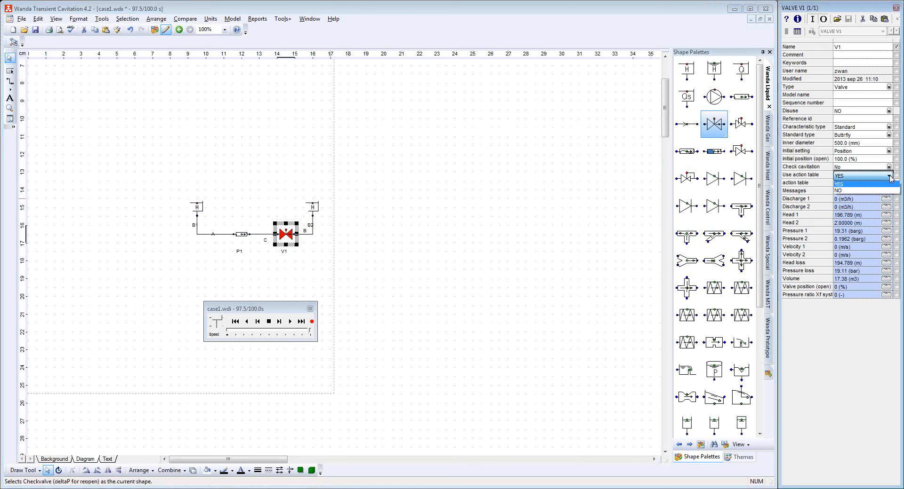
click(861, 191)
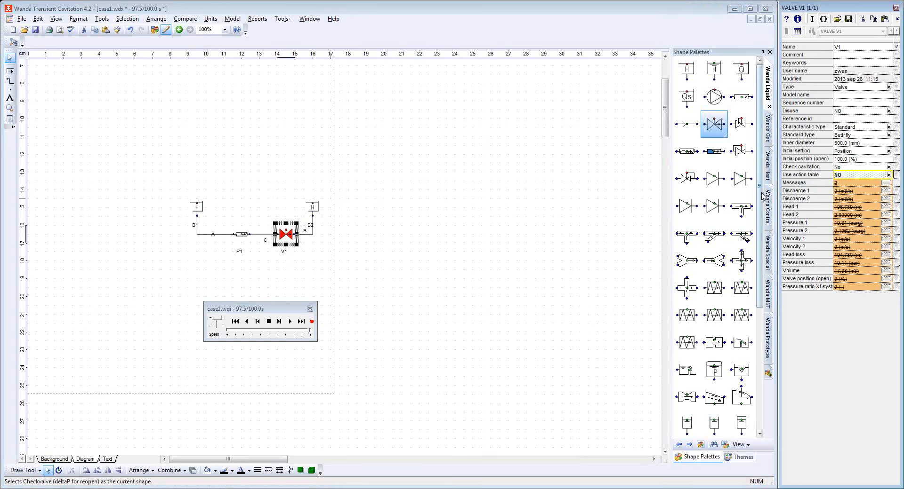
- Place a multi stage pattern (MSP) control component above the pipeline, between pipe P1 and valve V1
click(768, 204)
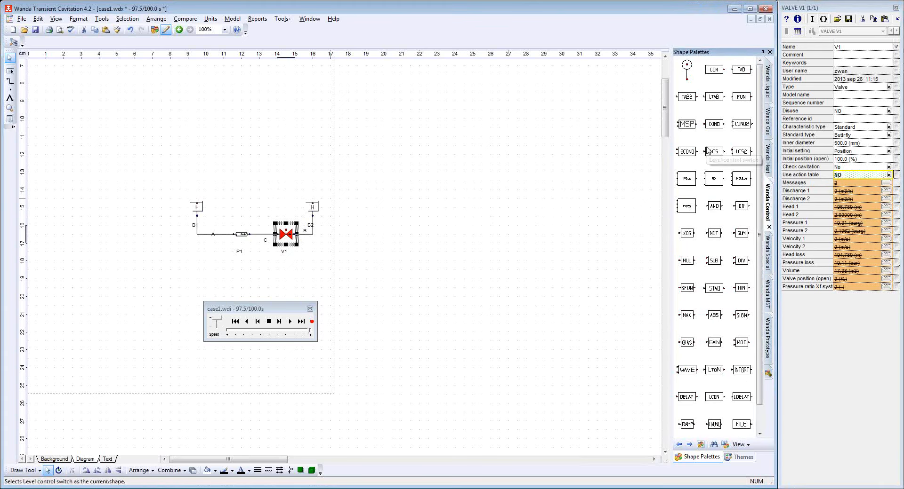
click(687, 123)
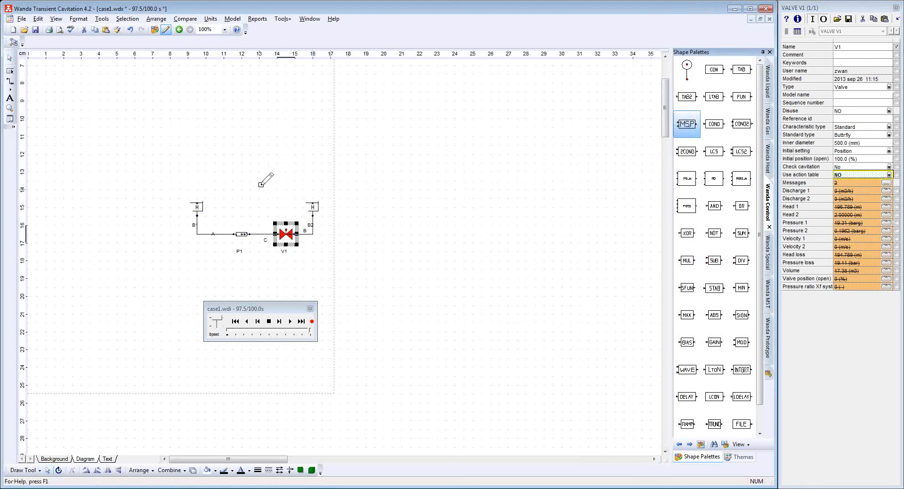
click(259, 190)
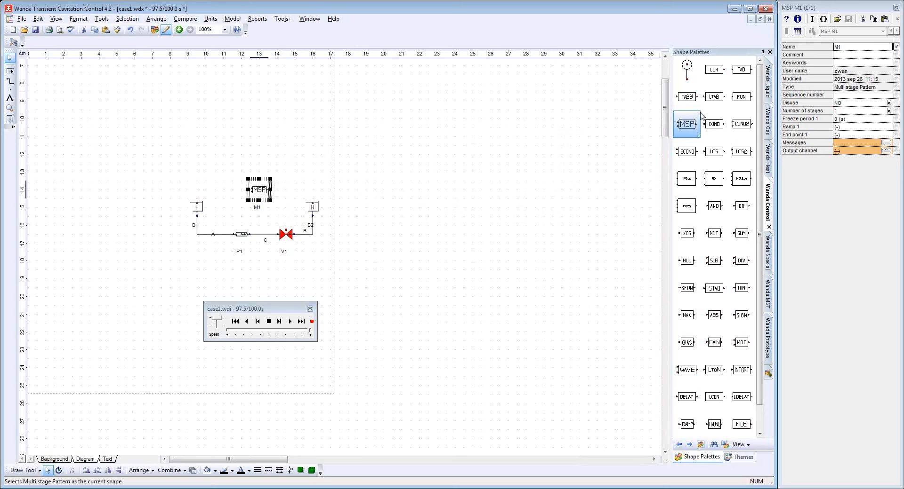
- Place a sensor above the MSP component and connect it to valve V1
click(688, 76)
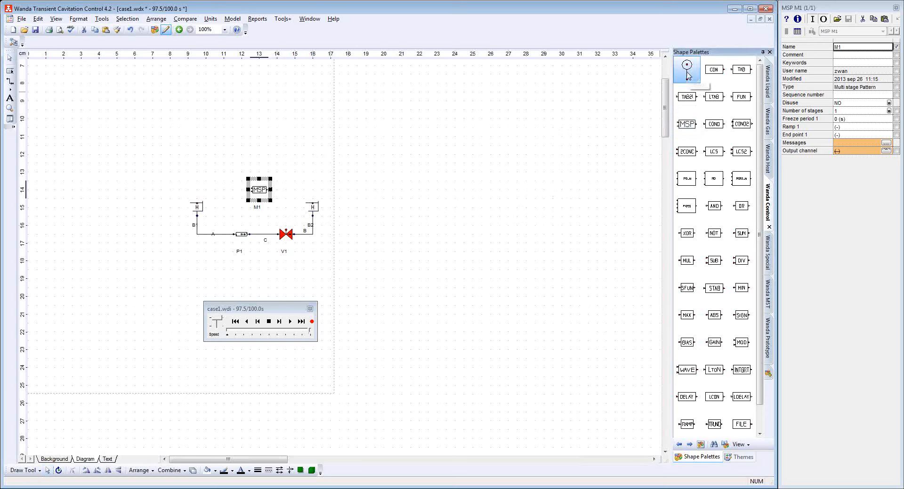
click(278, 142)
mouse_move(277, 171)
mouse_down()
mouse_move(291, 214)
mouse_move(286, 231)
mouse_up()
- Set the sensor's quantity to Valve position (open) and connect its output to the upper input of MSP M1
click(284, 139)
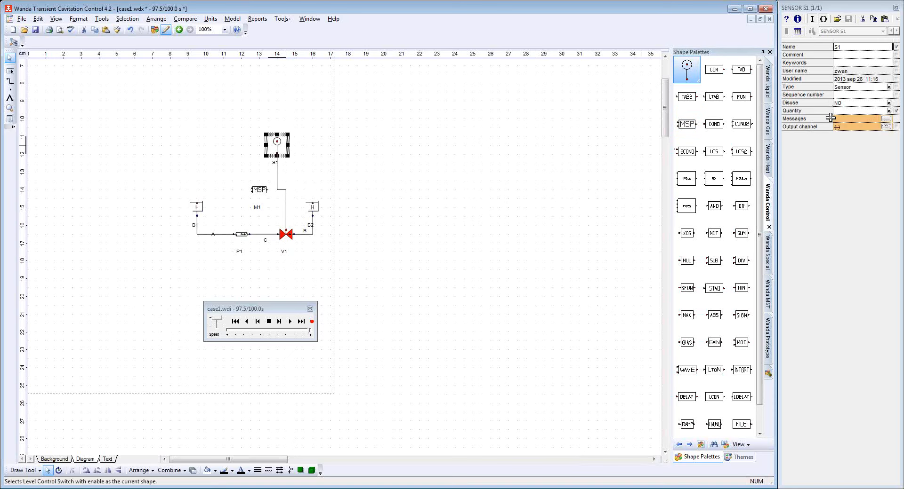
click(888, 112)
click(866, 139)
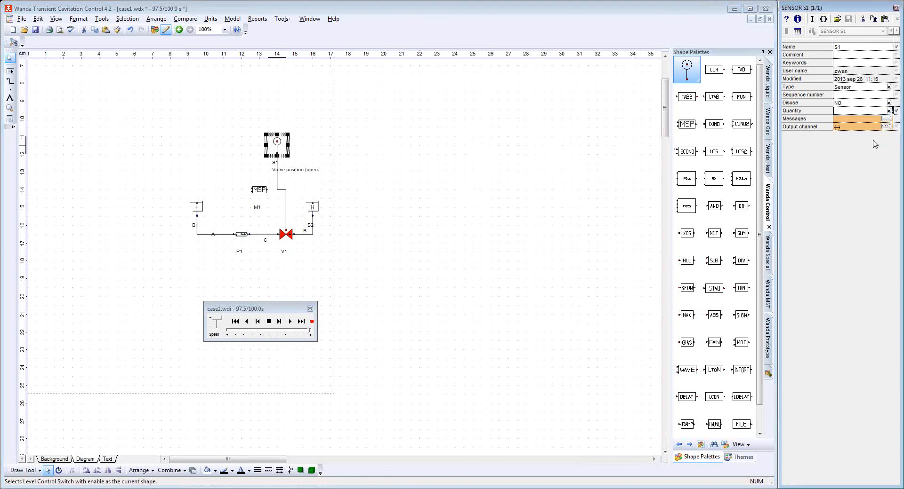
drag(279, 143, 252, 189)
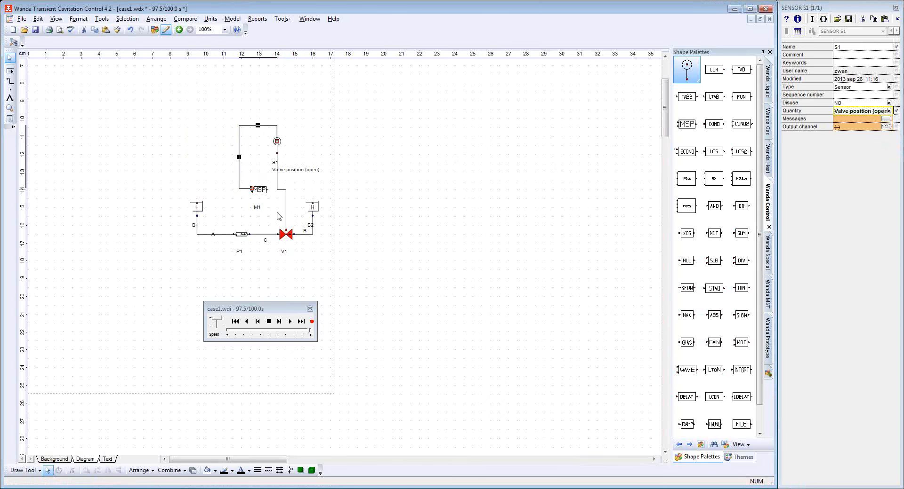
- Place a logical time table (LTAB) to the left of MSP M1, above reservoir B1
scroll(282, 229, up, 1)
scroll(347, 249, down, 1)
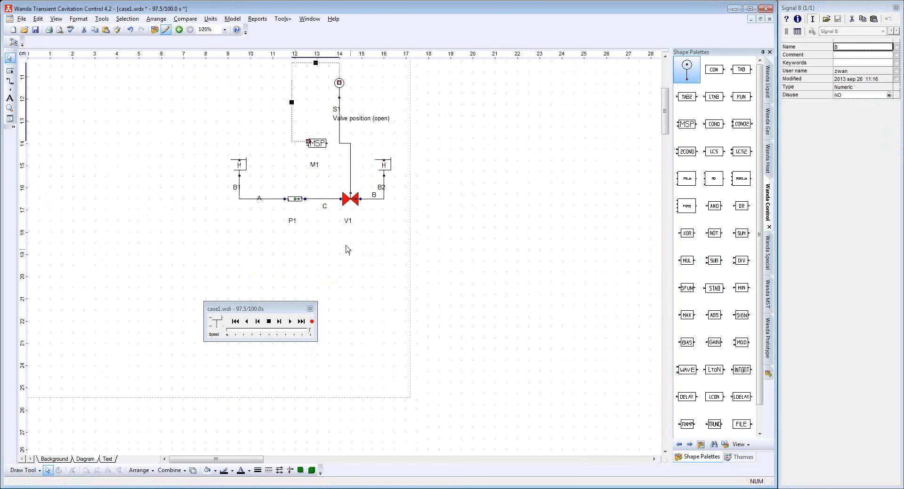
scroll(359, 229, up, 1)
scroll(429, 239, up, 2)
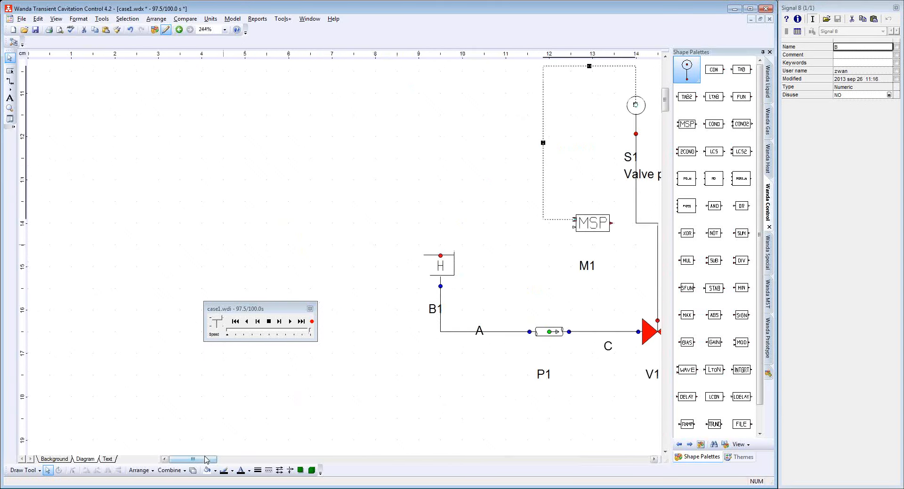
drag(206, 459, 232, 460)
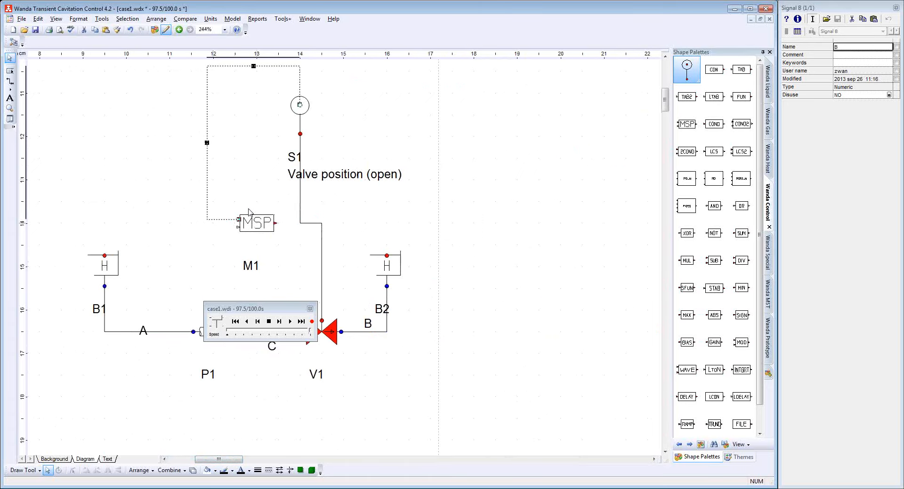
click(257, 222)
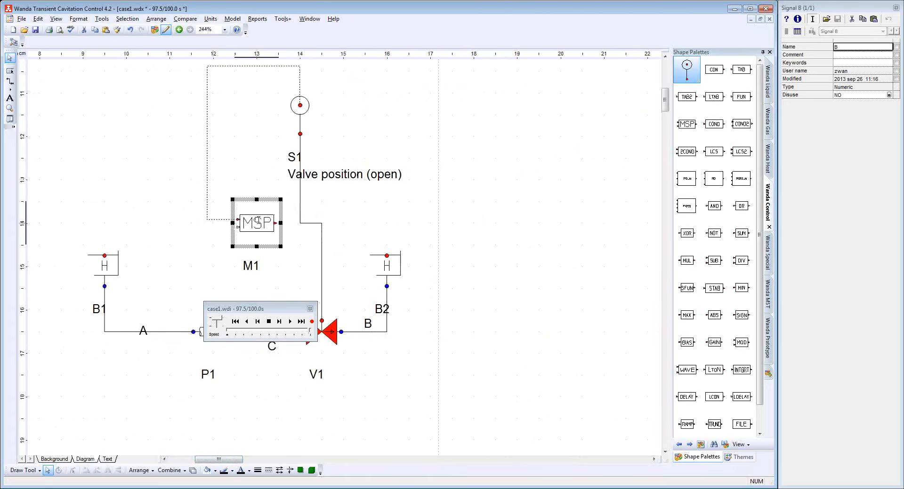
click(207, 220)
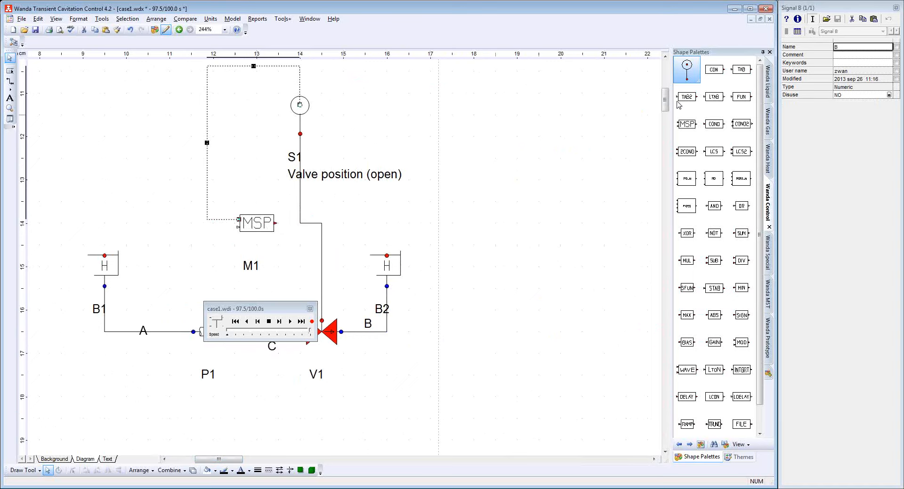
click(714, 97)
click(147, 223)
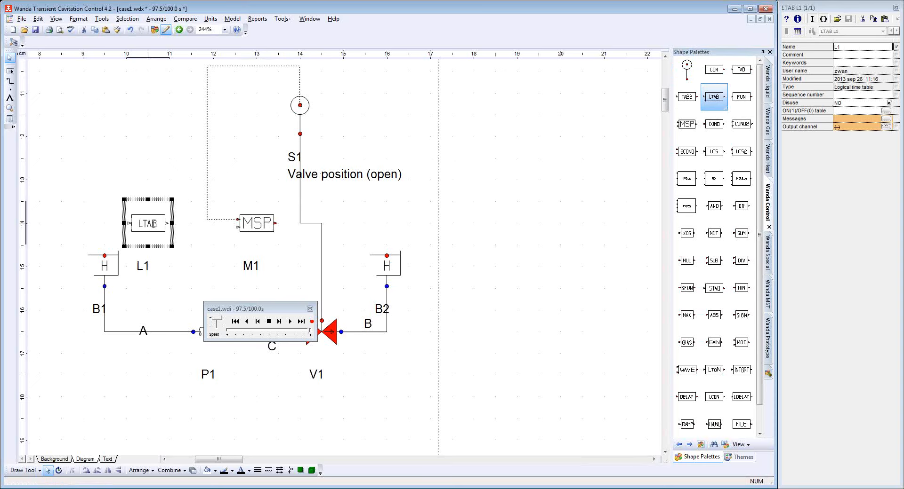
- Shift the LTAB component slightly down and connect its output to the lower, logical input of MSP M1
drag(154, 224, 238, 224)
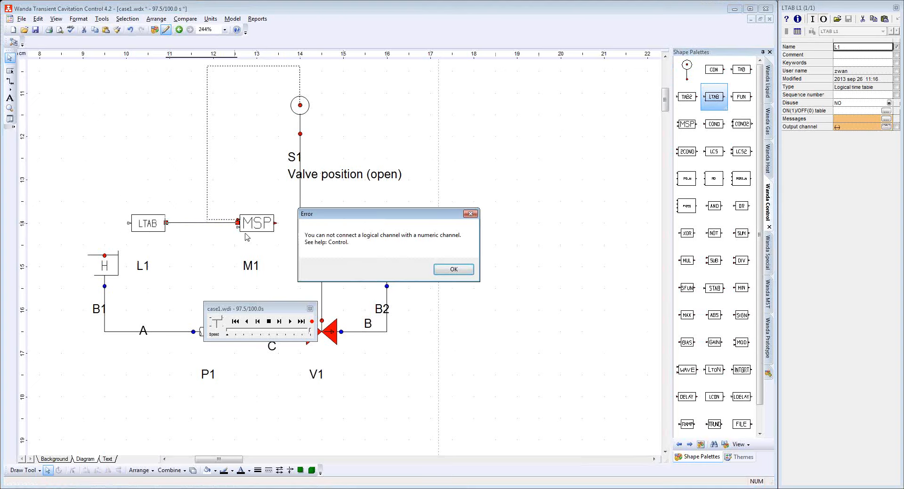
click(453, 270)
click(236, 230)
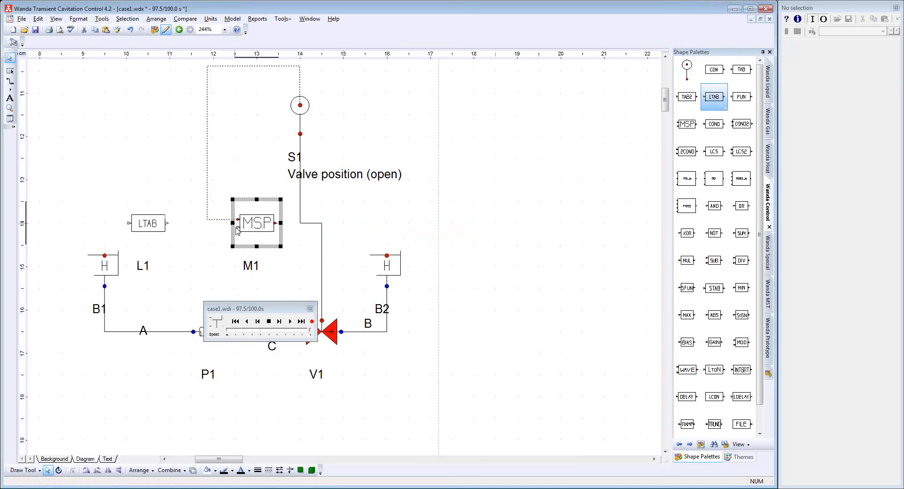
click(171, 224)
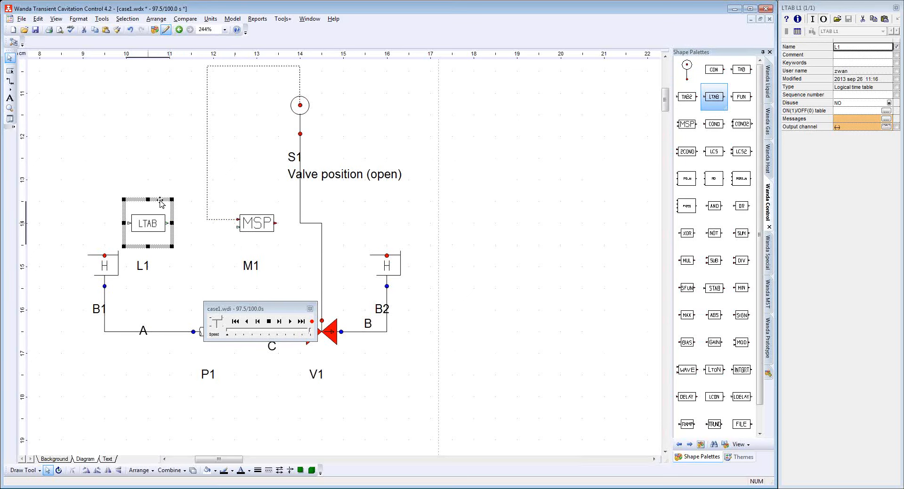
drag(160, 205, 239, 226)
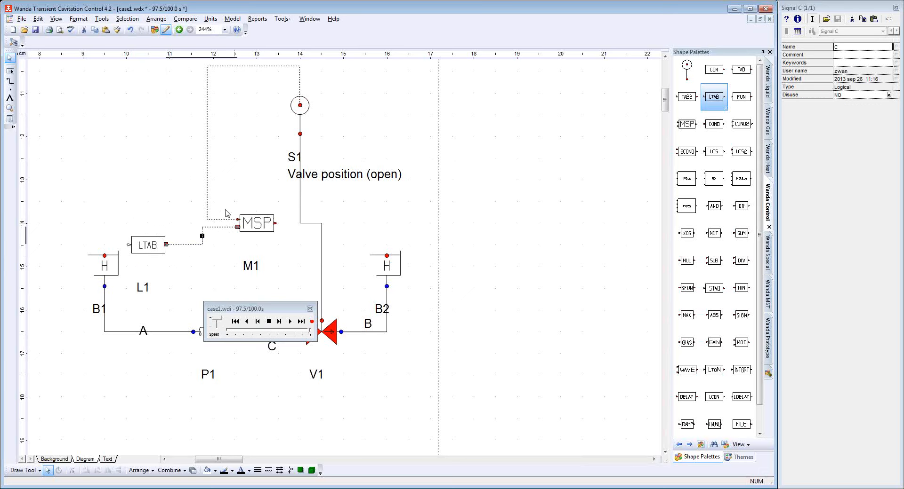
- Connect the output of MSP M1 to the control point of valve V1
click(260, 224)
drag(277, 224, 321, 321)
- Set Ramp 1 of MSP M1 to 0.02 and its End point 1 to 0
click(262, 220)
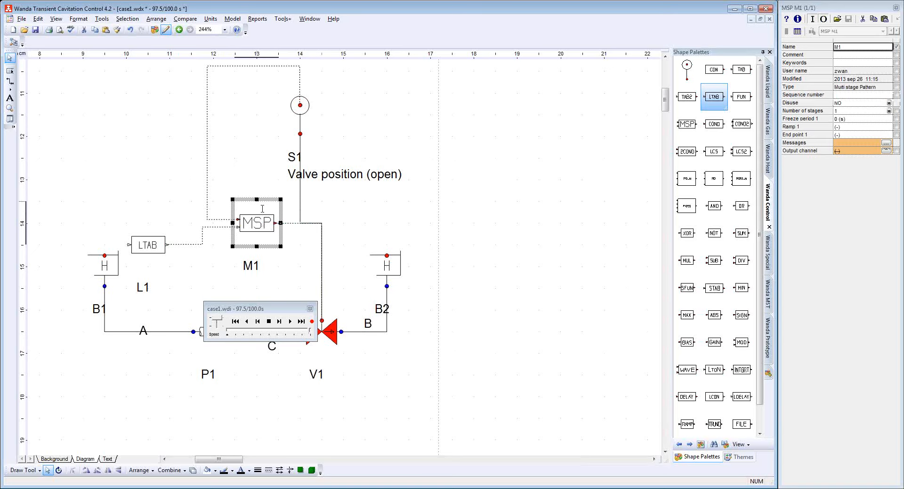
click(852, 111)
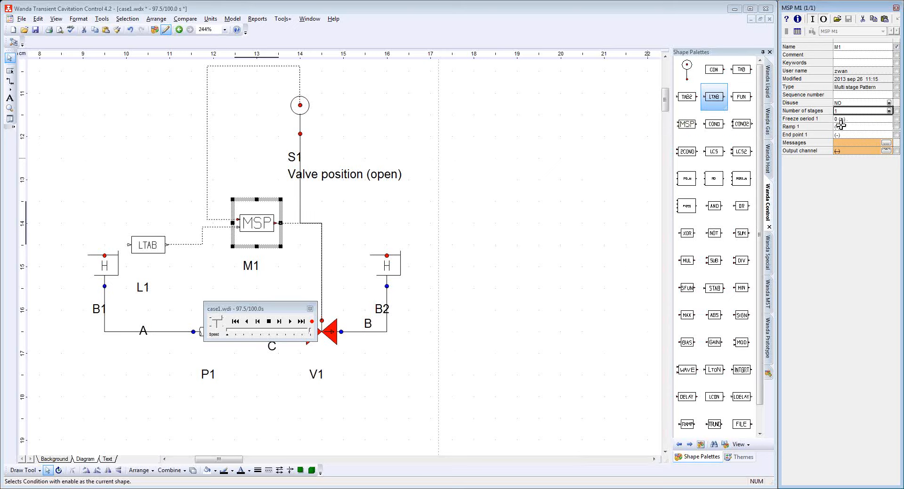
click(841, 126)
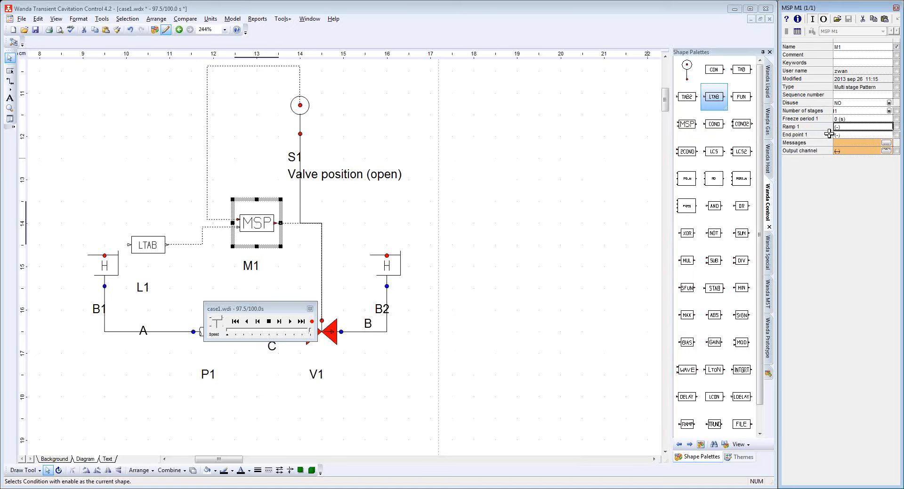
text(0 01)
key(Return)
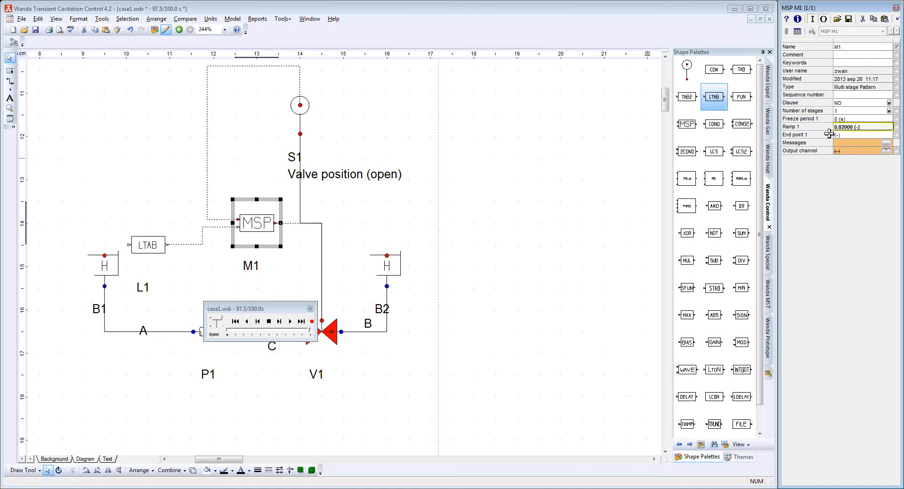
click(828, 135)
text(0)
key(Return)
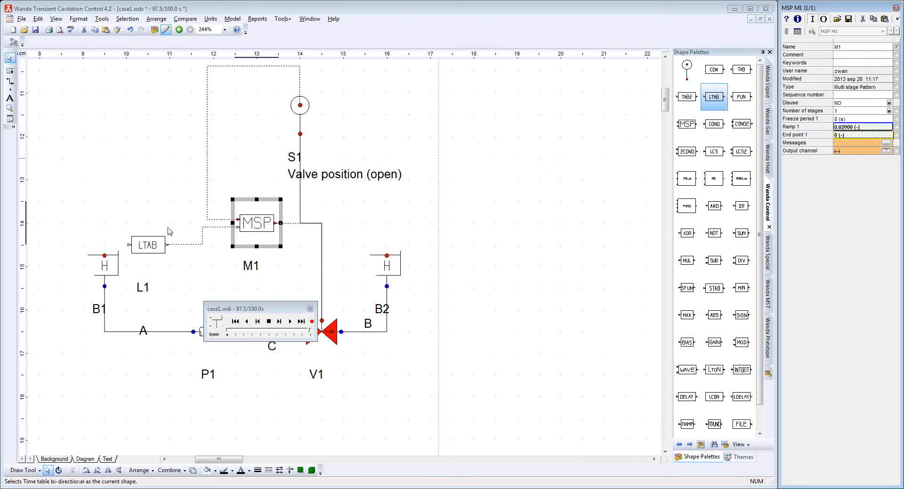
- Fill the ON(1)/OFF(0) table of LTAB L1 with 0 at 0 s, 0 at 1 s and 1 at 1.1 s
click(151, 238)
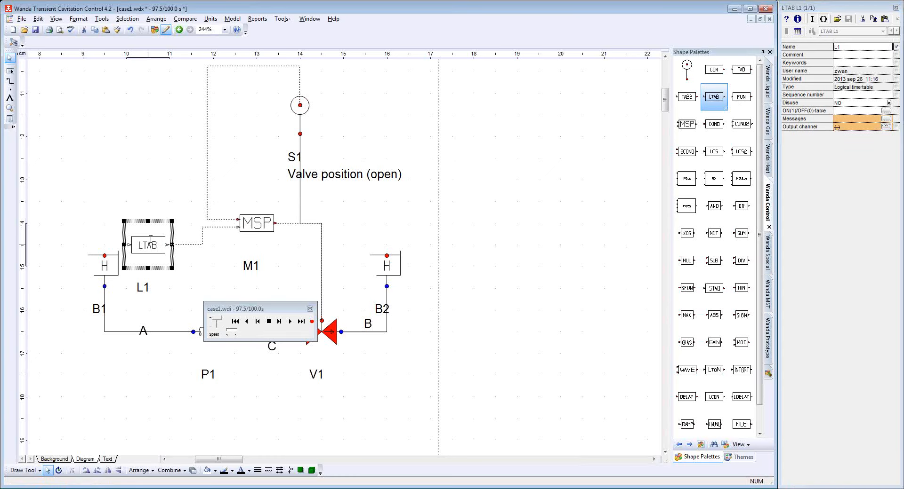
click(886, 111)
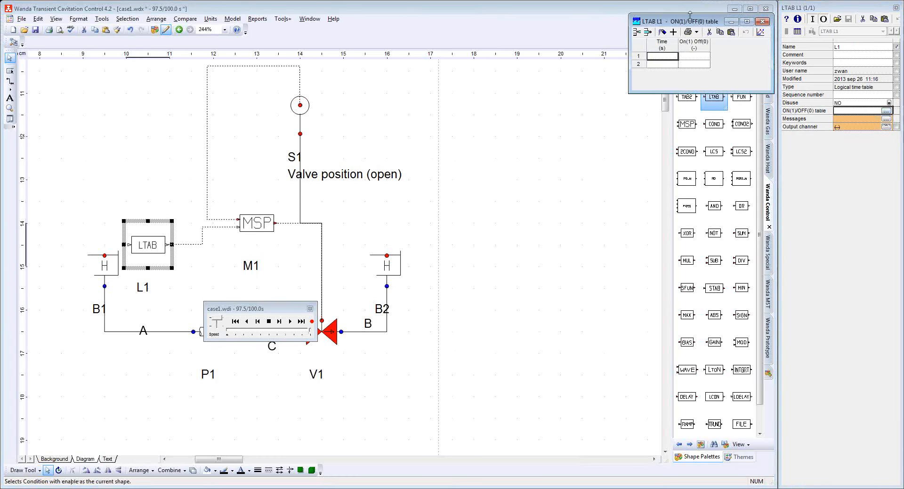
drag(691, 20, 605, 127)
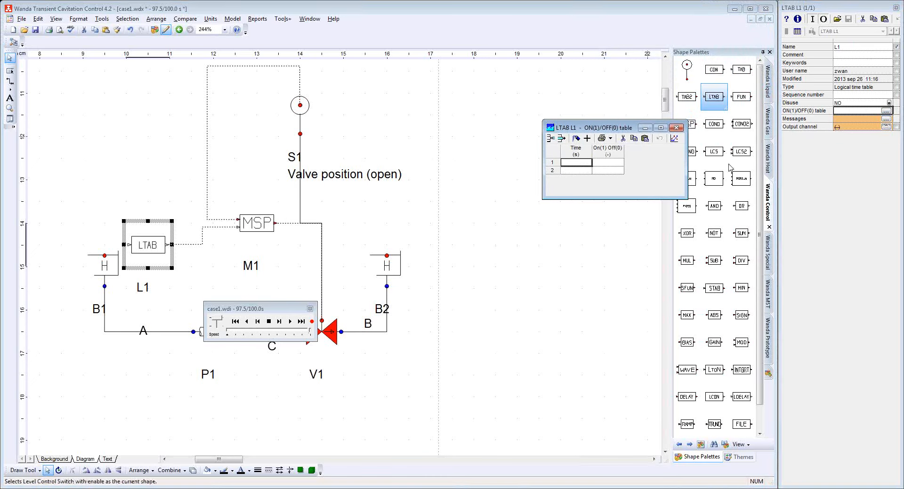
text(0)
key(Tab)
text(0)
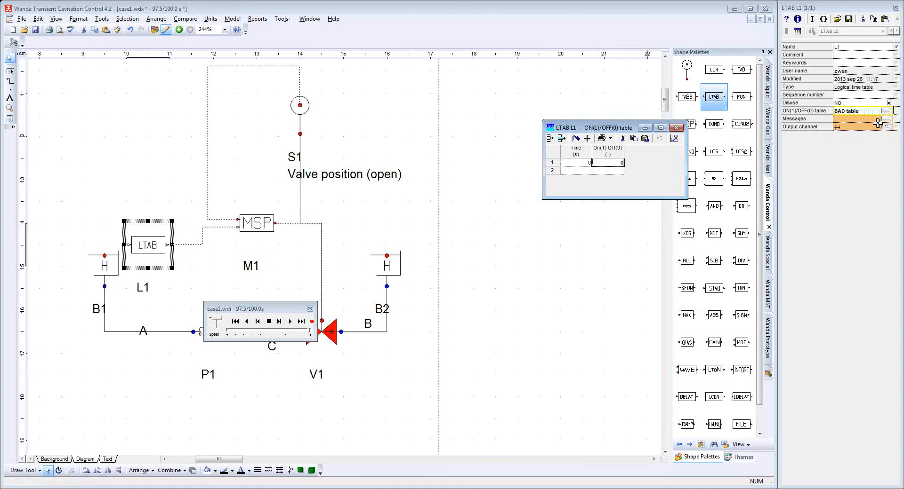
key(Tab)
text(1000)
key(Tab)
text(0)
key(Tab)
text(1.1)
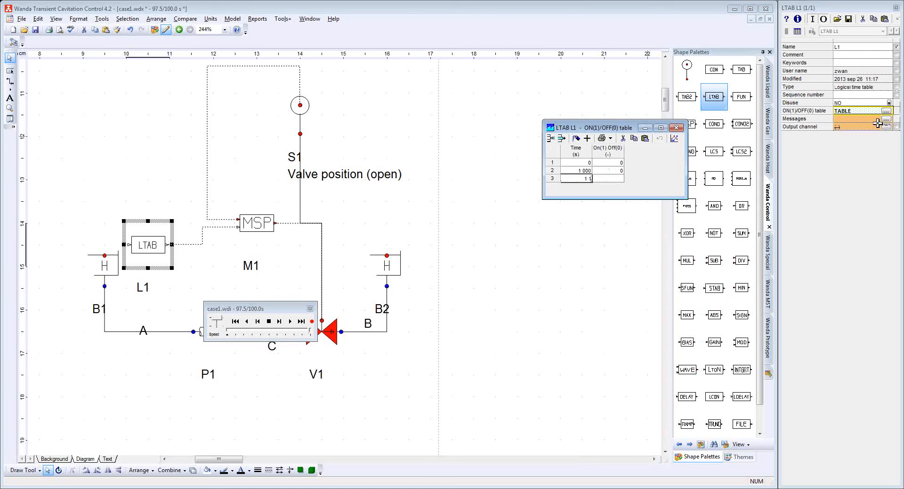
key(Tab)
text(1)
key(Tab)
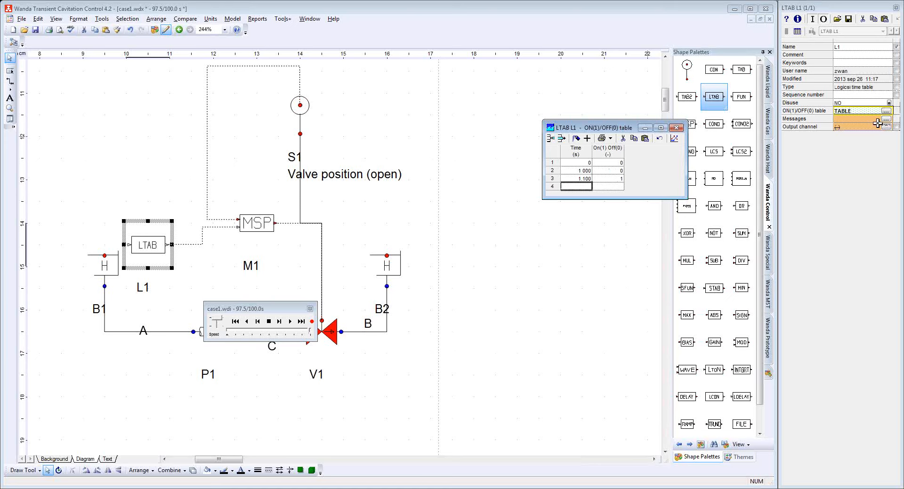
- Run the transient calculation and move the time navigator away from the valve in the diagram
click(229, 18)
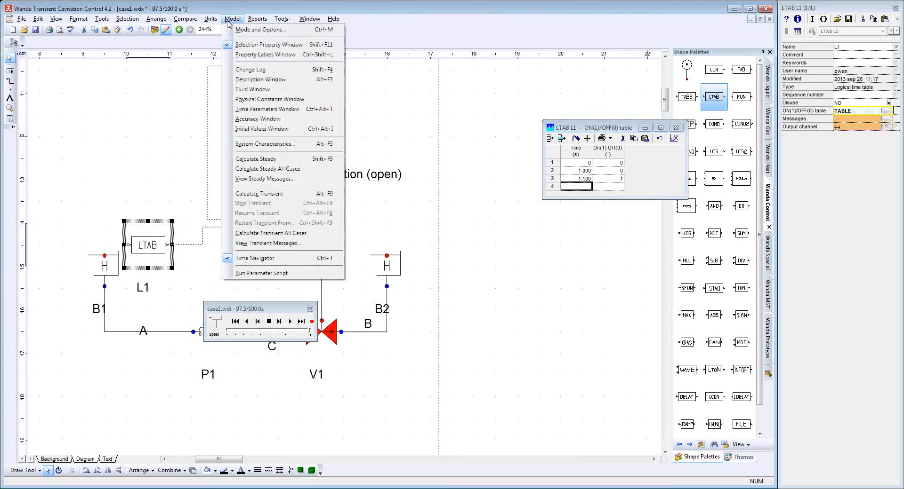
click(269, 195)
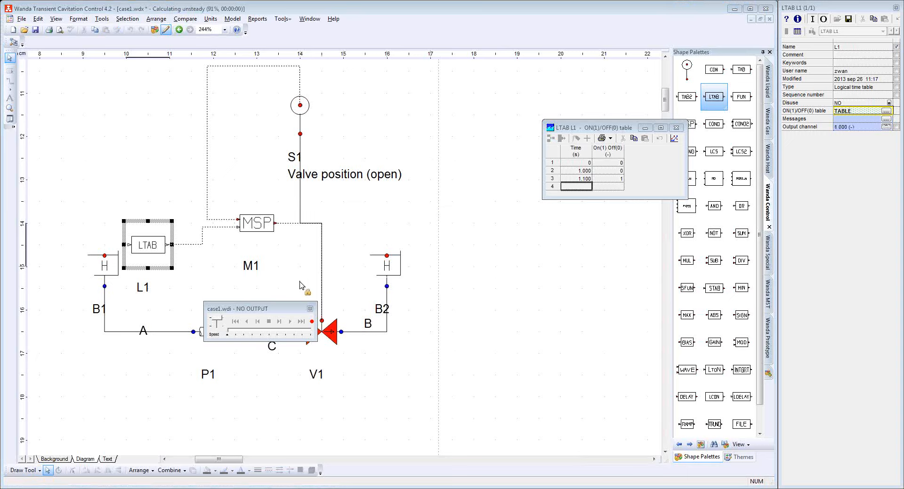
drag(306, 304, 430, 134)
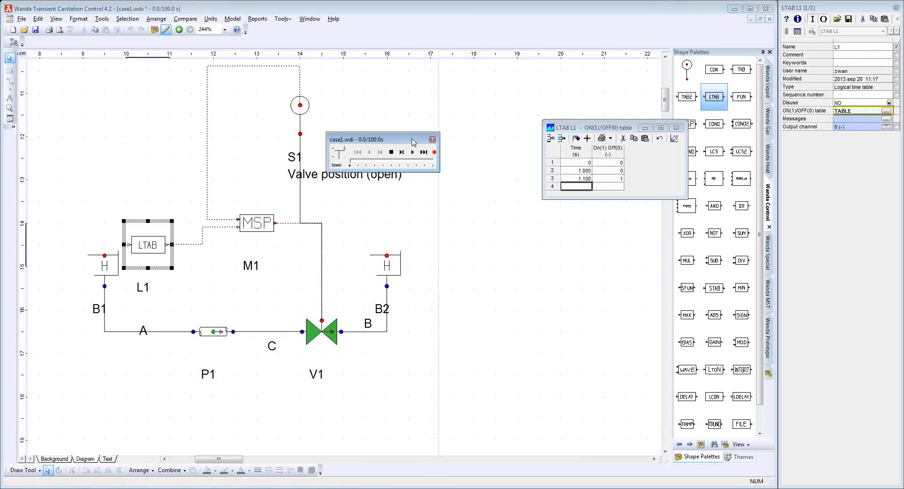
- Examine the time chart of valve V1's Valve position (open), then close the chart, the table and the time navigator
click(323, 342)
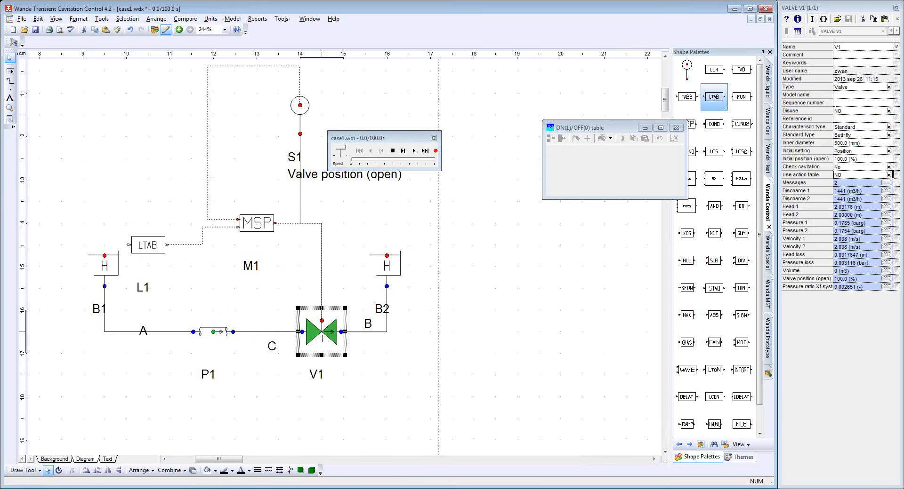
click(886, 279)
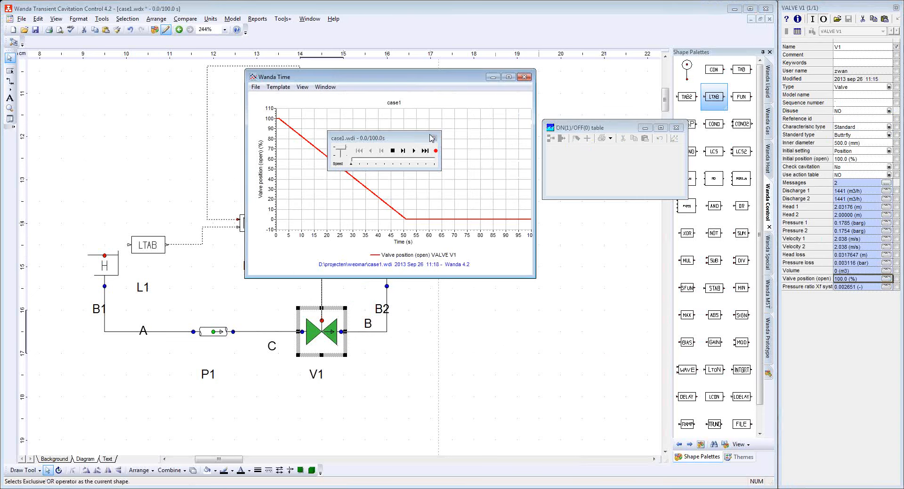
drag(419, 140, 422, 316)
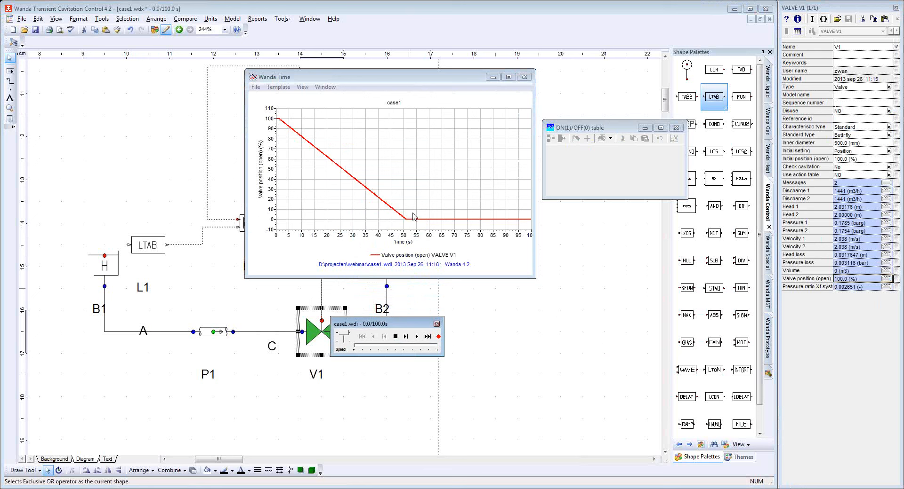
click(524, 76)
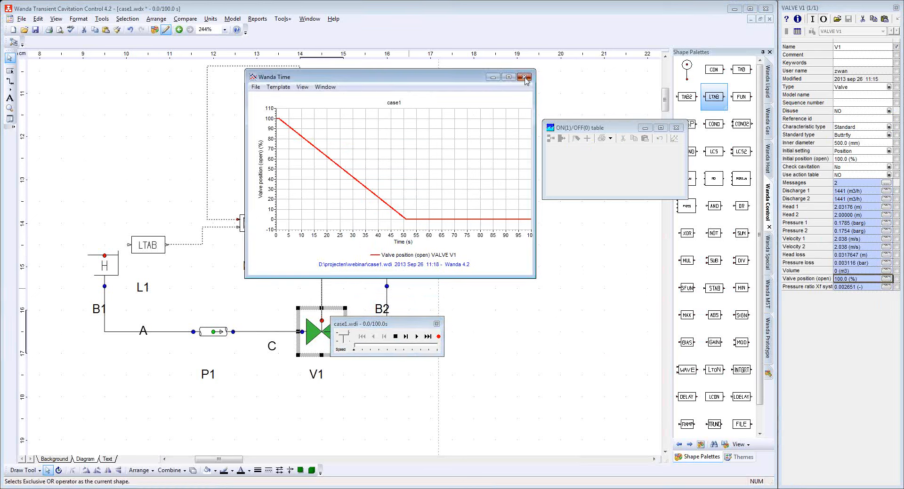
click(674, 127)
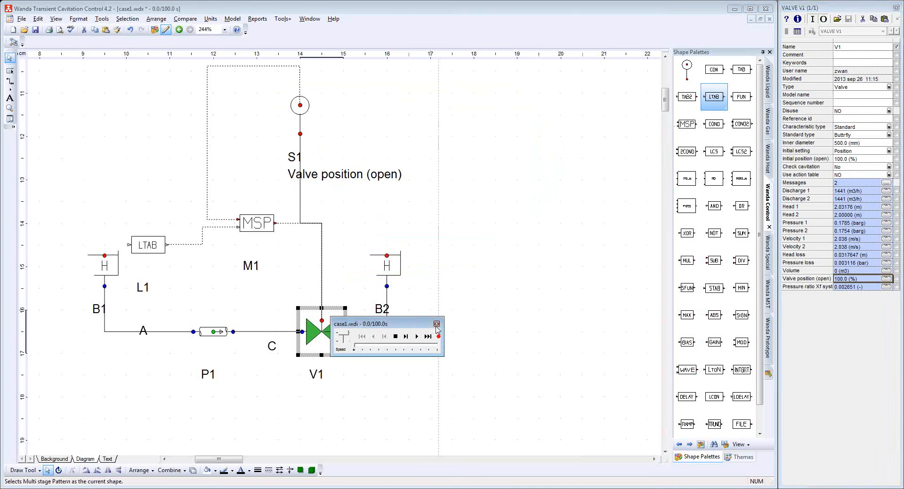
click(436, 323)
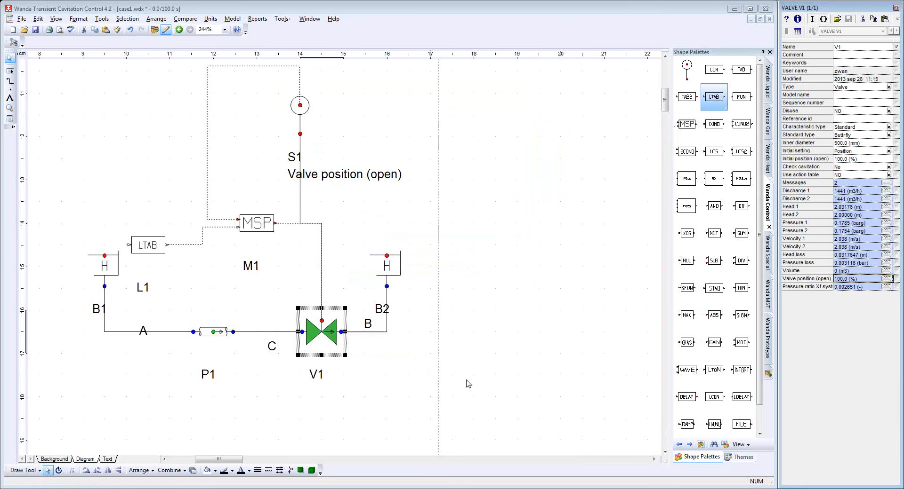
- Switch to Total Commander and open the folder c:\Program Files (x86)\Wanda 4\Tools
mouse_move(75, 488)
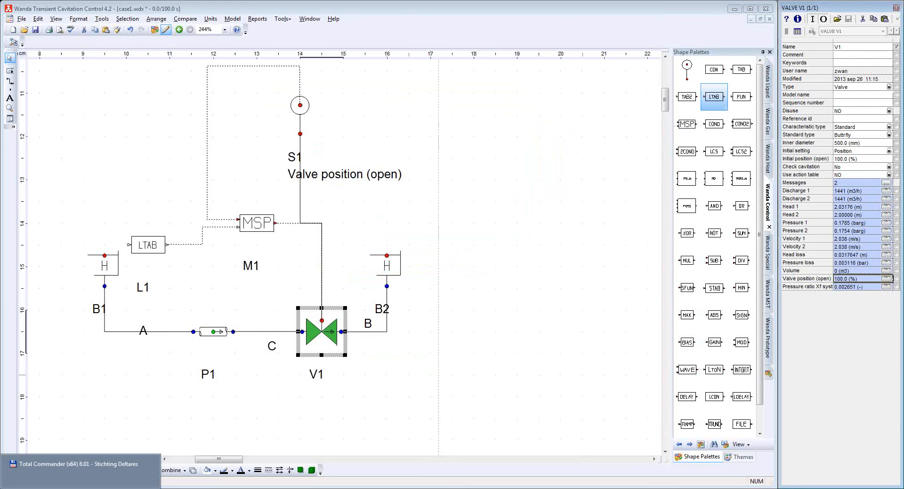
click(79, 465)
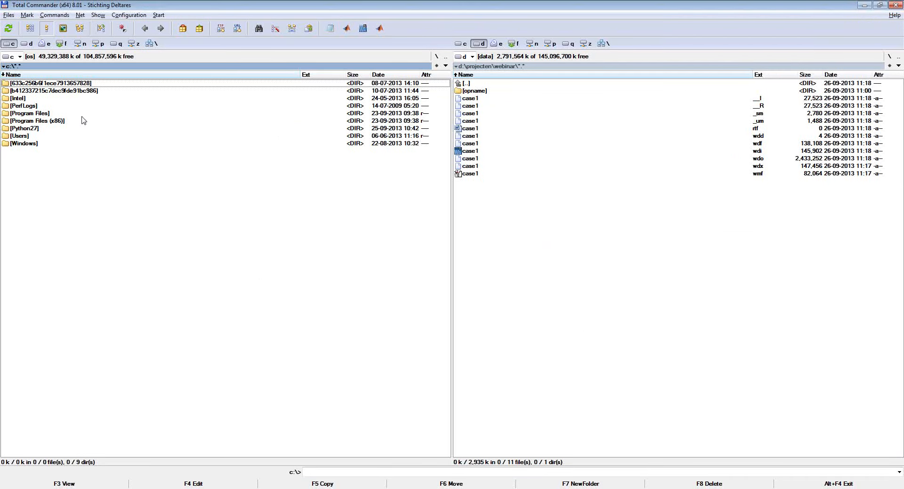
click(63, 122)
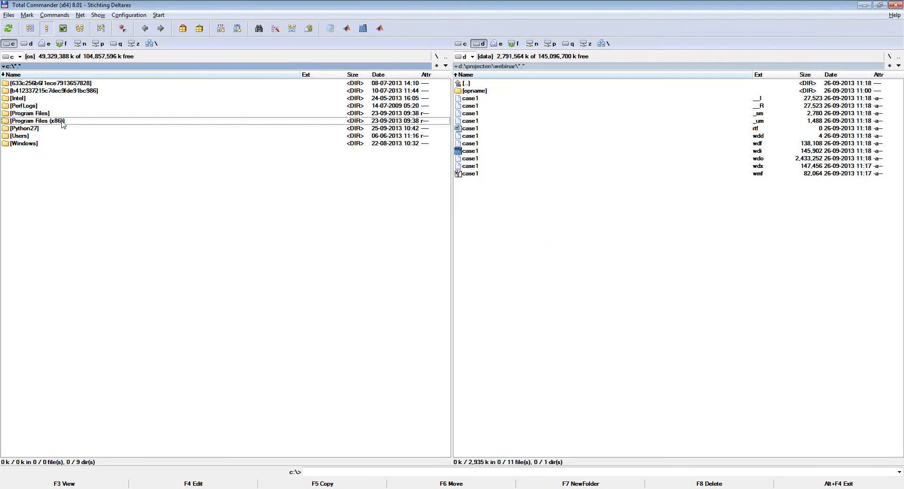
double_click(63, 122)
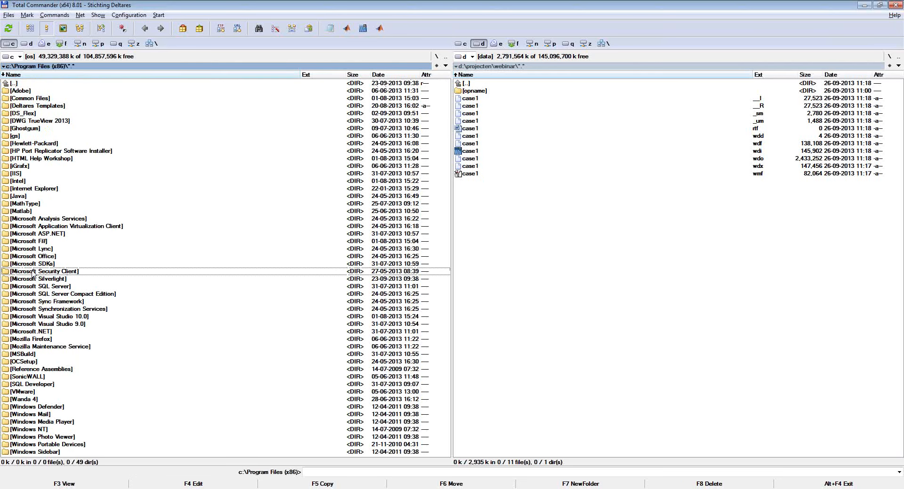
key(Return)
key(Down)
key(Down)
key(Down)
key(Down)
key(Down)
key(Down)
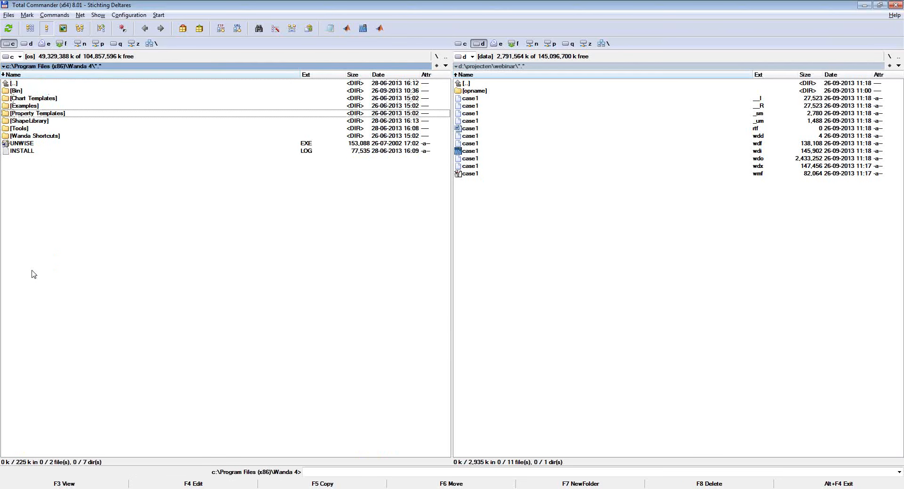
key(Return)
- Copy NewParameterscript.xls from the Tools folder to d:\projecten\webinar
key(Down)
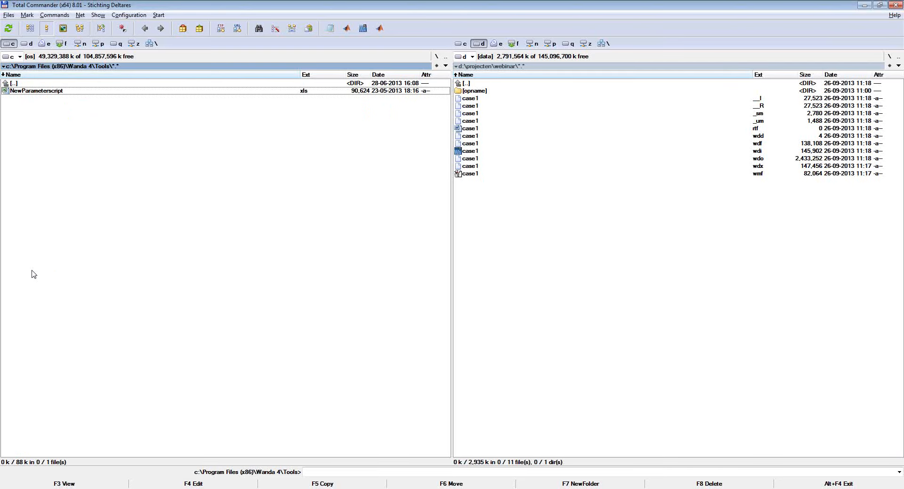
key(F5)
key(Return)
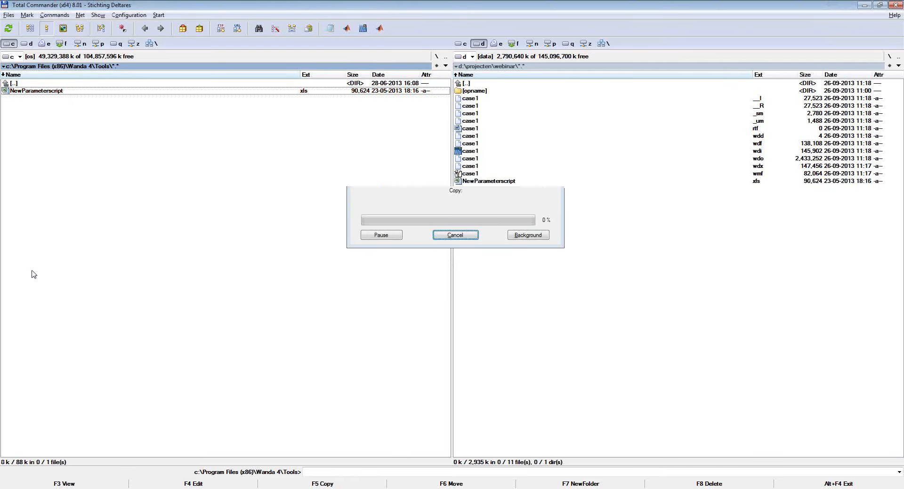
- Open the copied NewParameterscript.xls in Excel and enable its active content
double_click(476, 181)
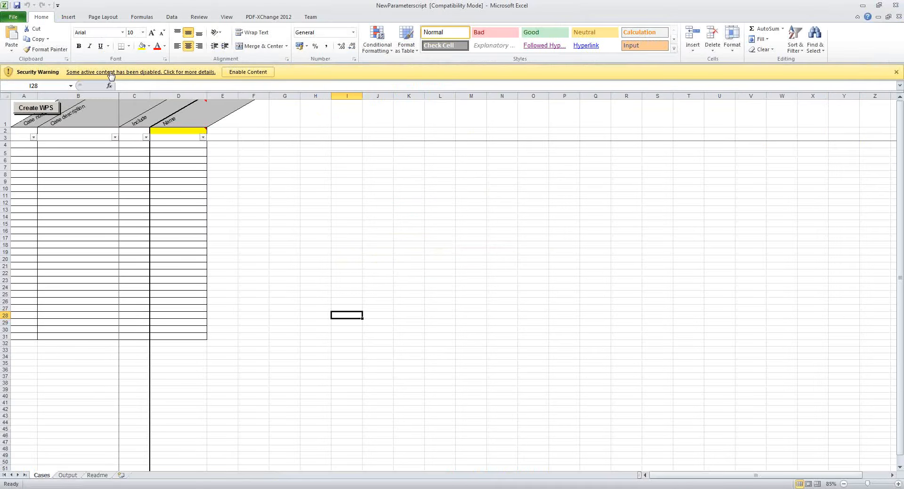
click(261, 73)
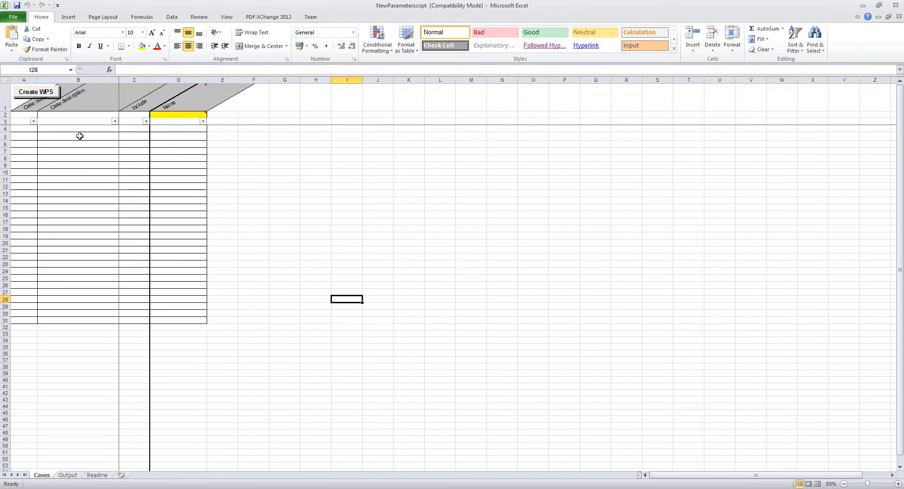
- Enter case number 001 in cell A4 and the description "Closure speed 1" in cell B4
click(16, 128)
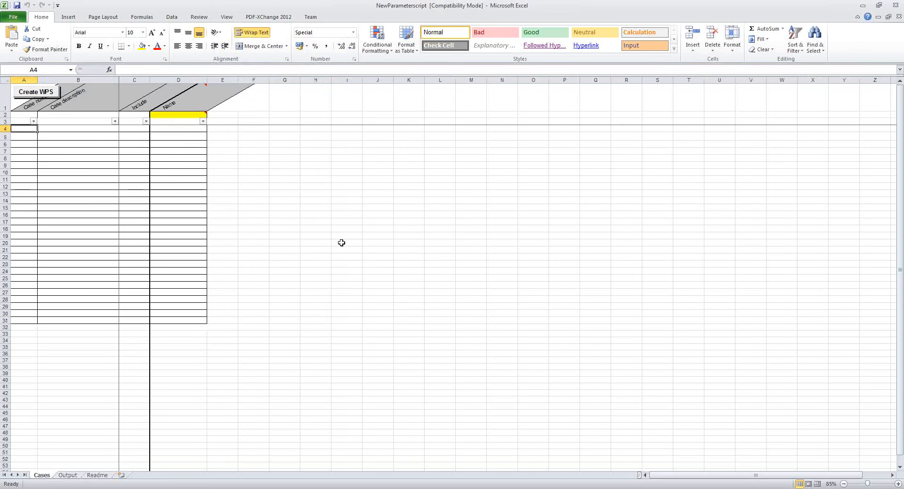
text(001)
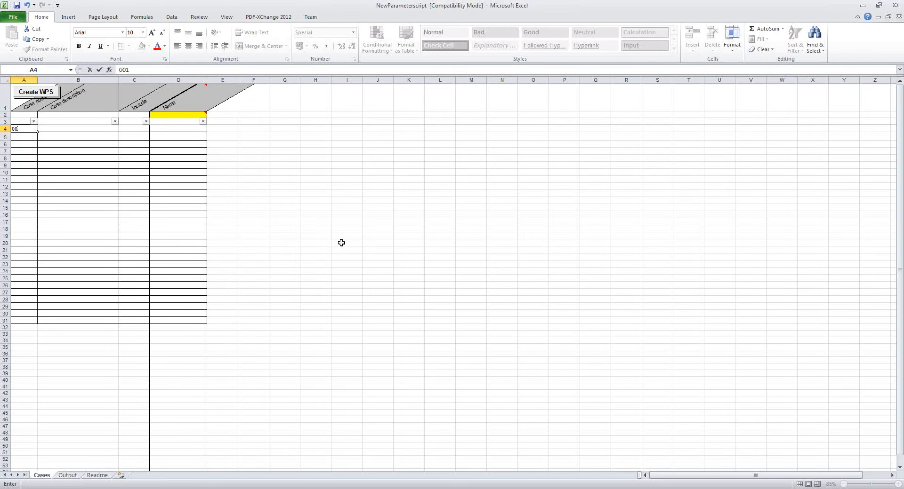
key(Return)
key(Up)
key(Right)
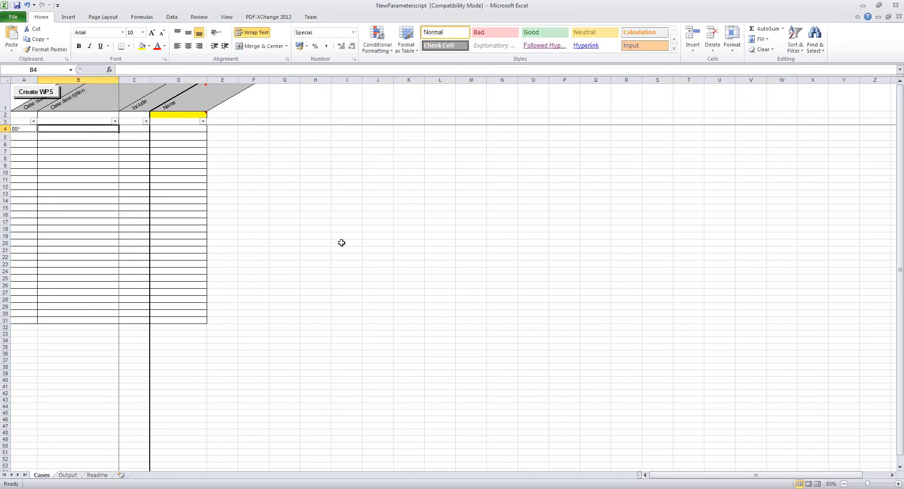
text(Closure speed 1)
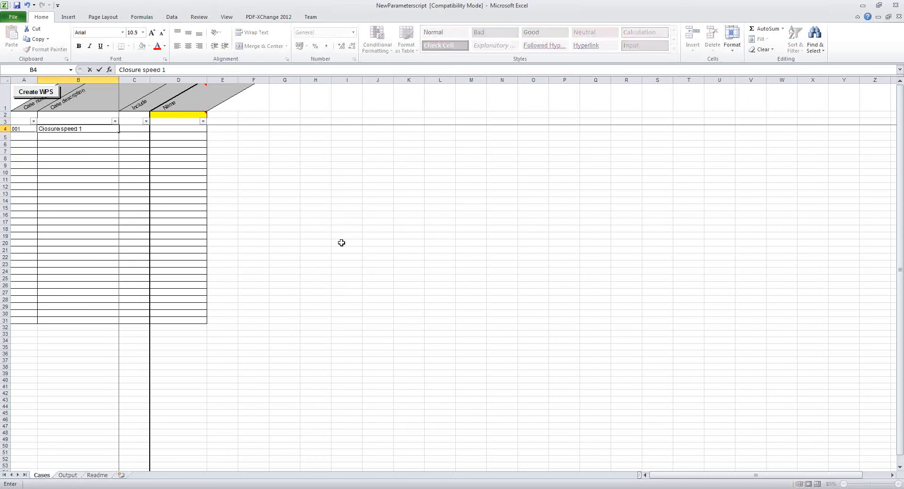
key(ctrl+Return)
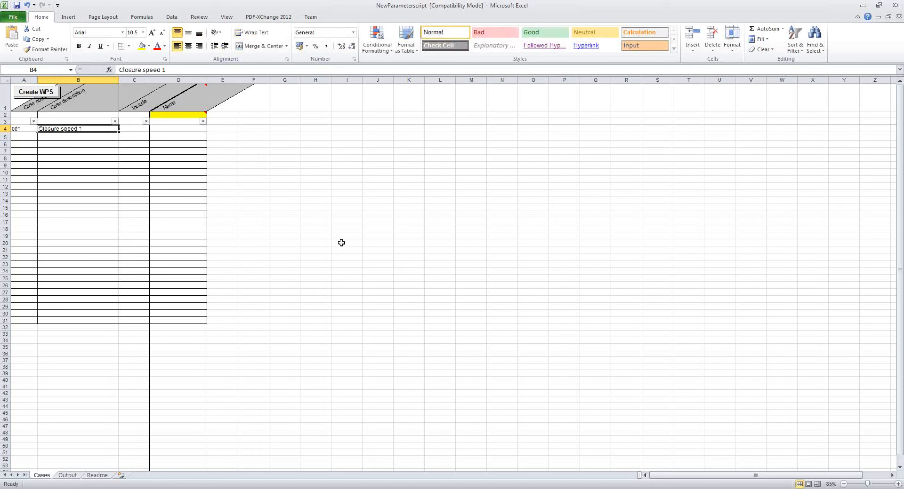
key(Tab)
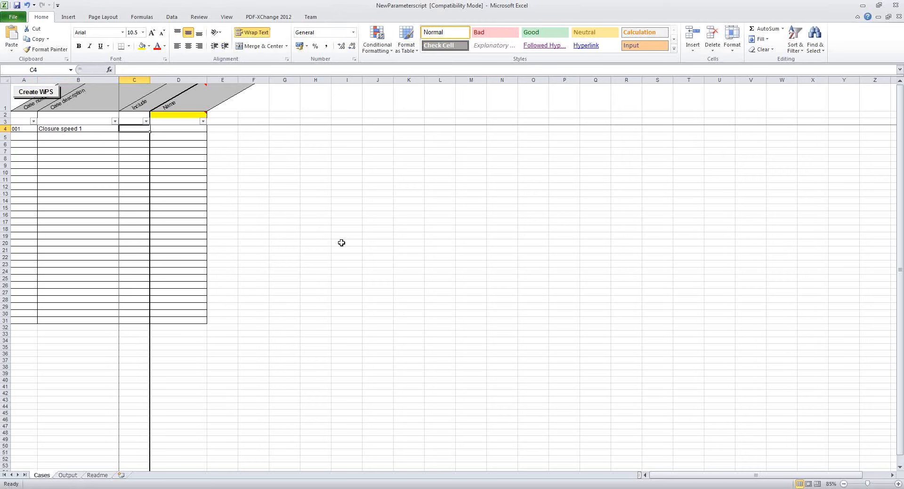
- Mark case 001 for inclusion with 1 in cell C4 and enter the name formula ="case"&A4 in cell D4
text(1)
key(Tab)
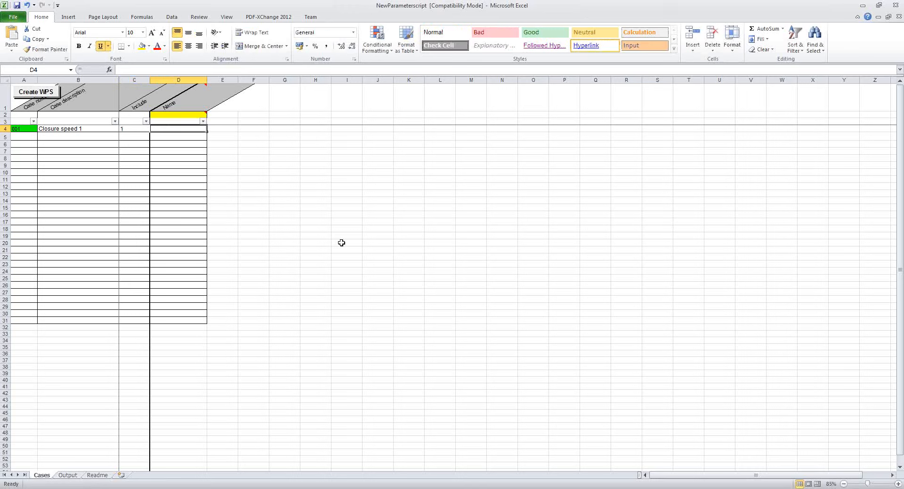
text(="ca)
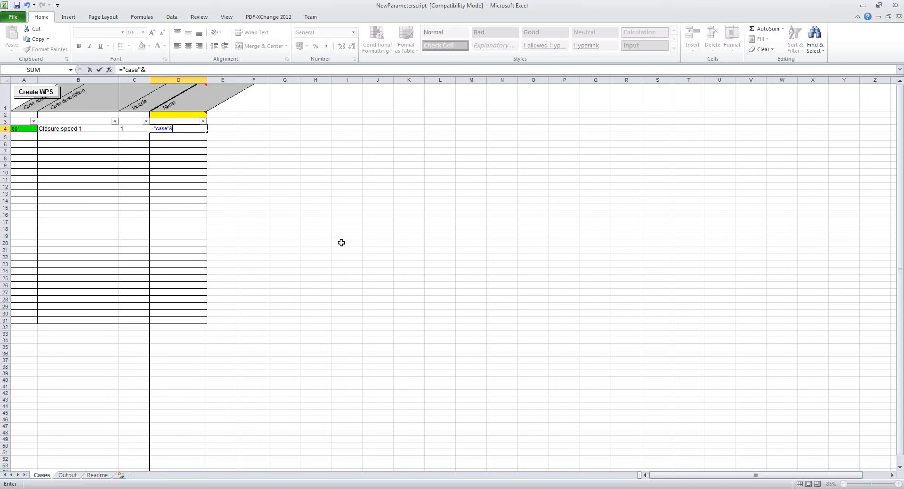
text(se"&)
key(Left)
key(Left)
key(Left)
key(Return)
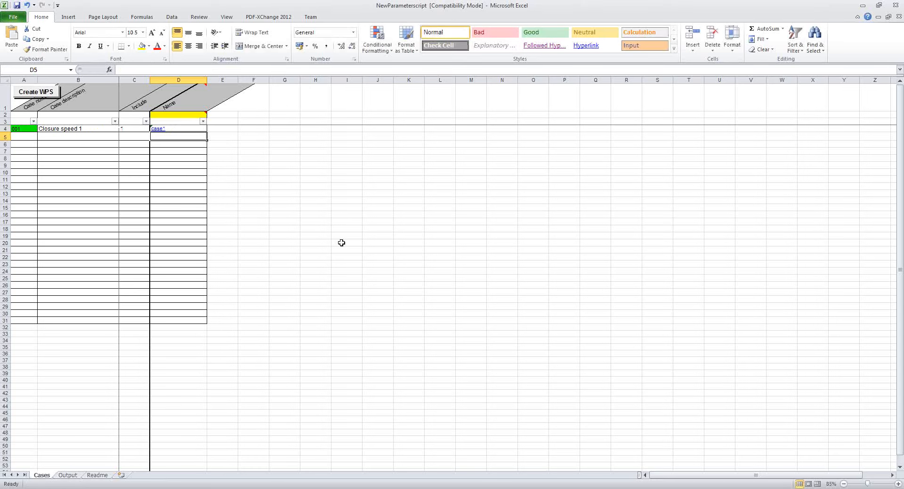
- Add a parameter column with the heading GENERAL in cell E1 and Simulation time in cell E2
key(Up)
key(Right)
key(Up)
key(Up)
key(Up)
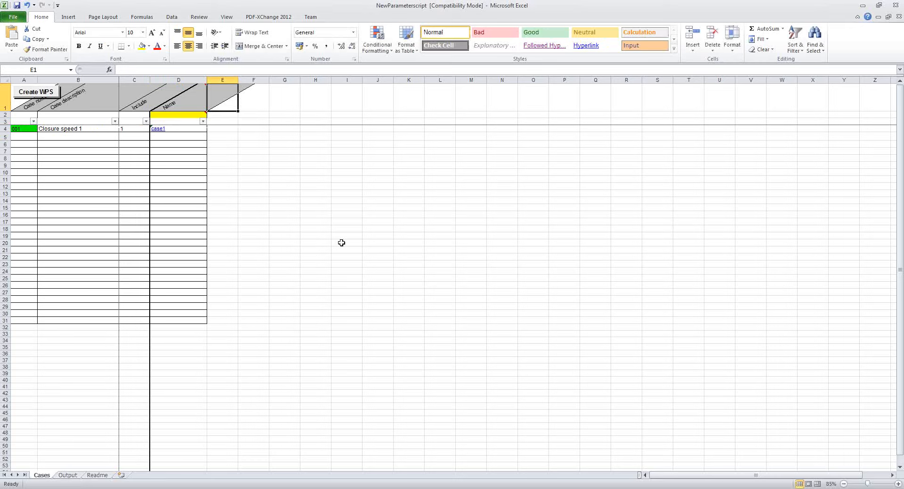
key(Right)
key(Right)
key(Left)
key(Left)
text(GENER)
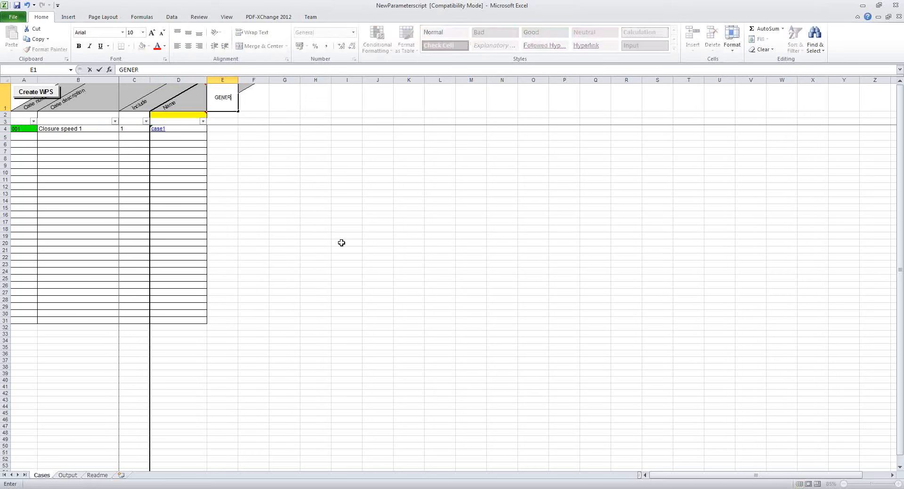
text(AL)
key(Return)
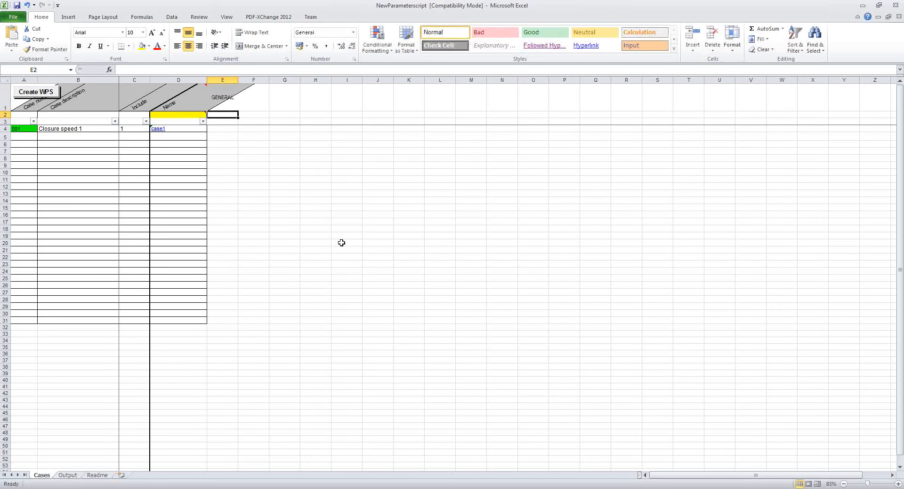
text(Simulati)
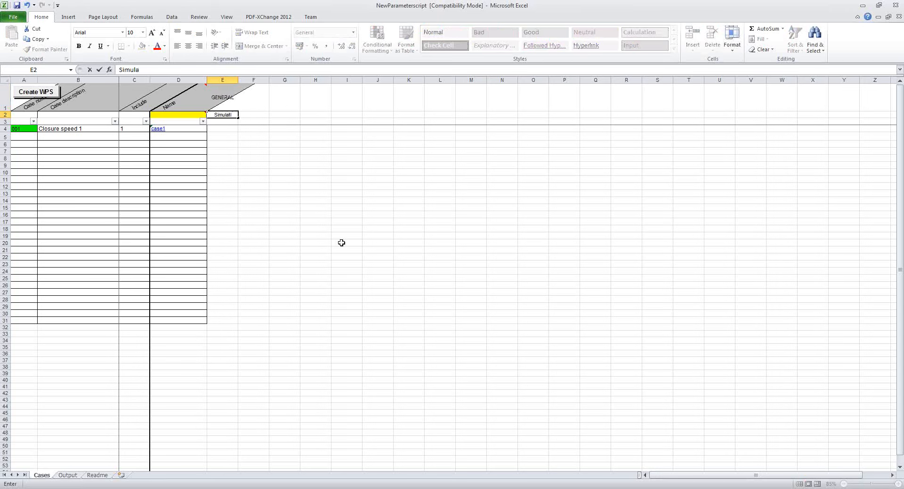
text(on time)
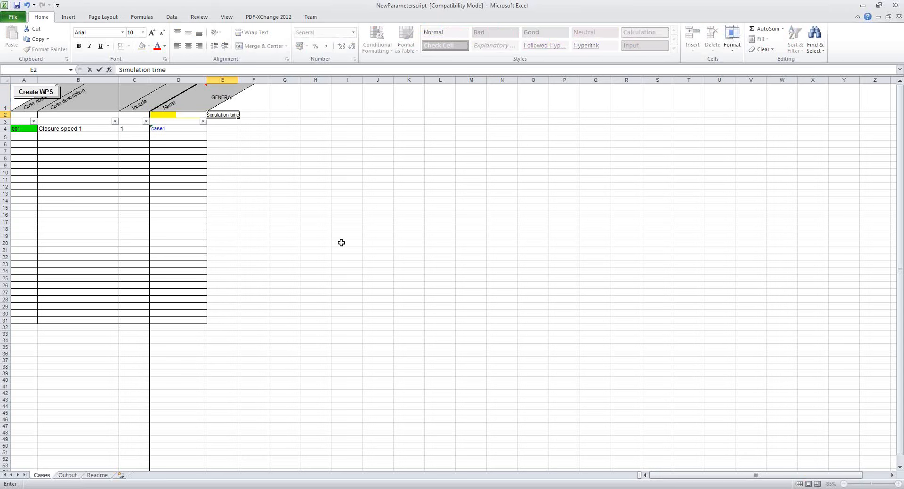
key(Return)
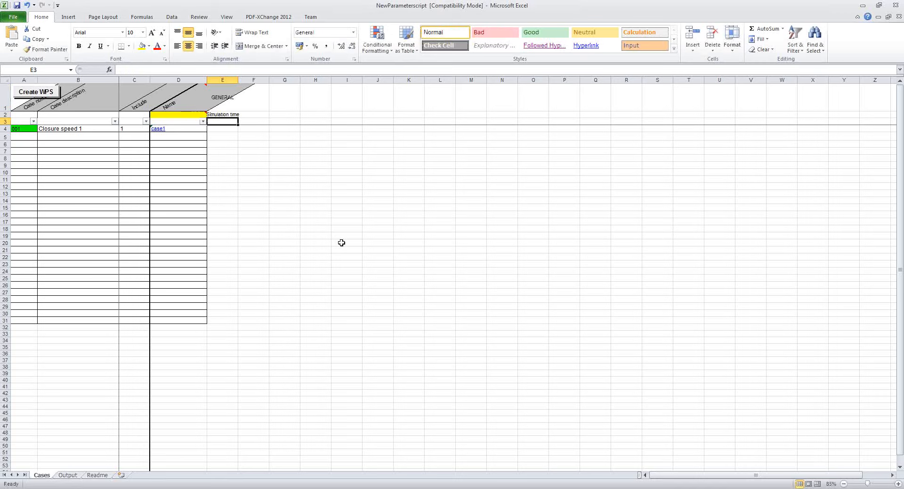
- Check the multi-stage pattern component's name in Wanda and enter MSP M1 as the heading in cell F1 of the Excel sheet
key(Up)
key(Up)
key(Right)
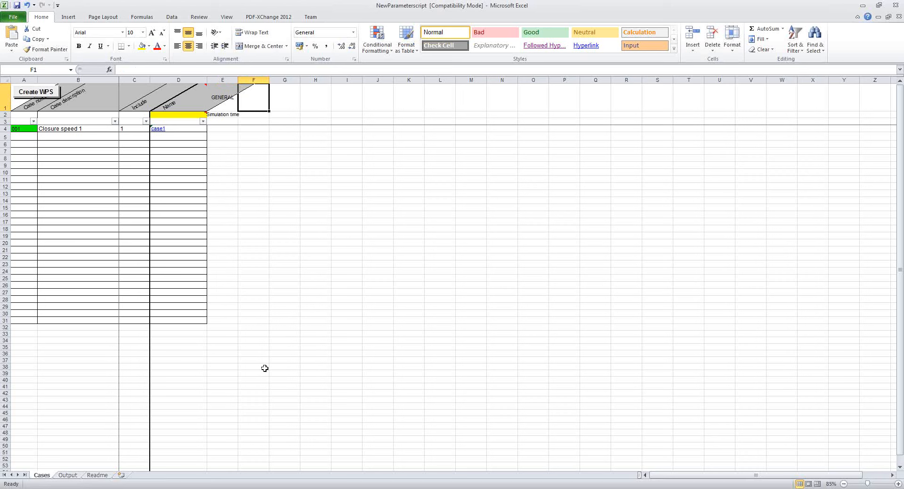
click(215, 488)
click(245, 223)
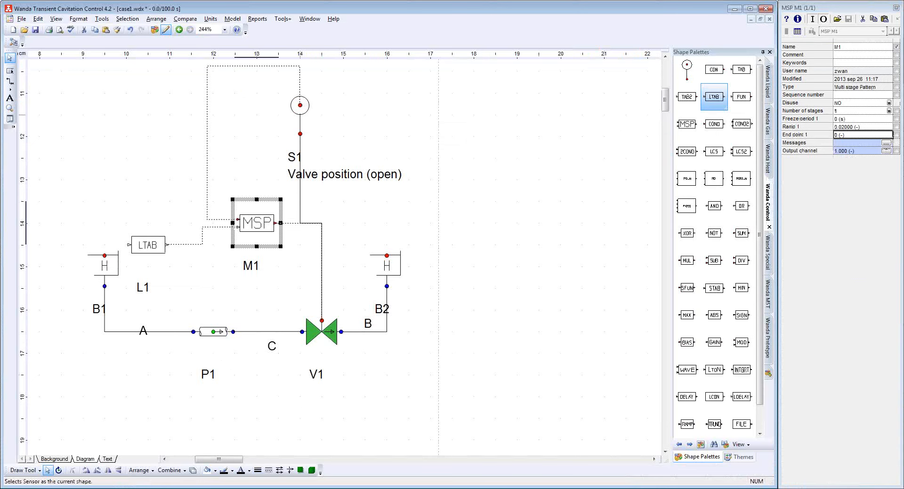
click(257, 488)
text(MSP M1)
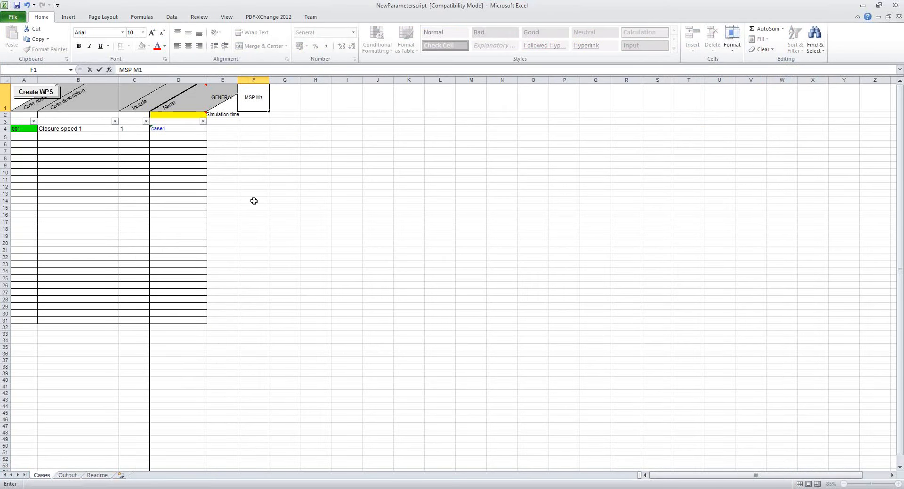
key(Return)
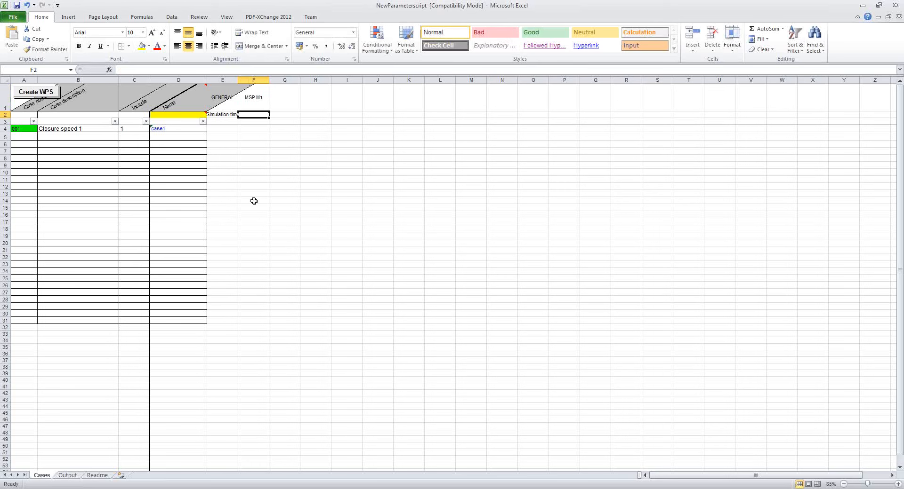
- Look up the ramp property of the MSP in Wanda and enter Ramp 1 in cell F2 of the Excel sheet
click(236, 488)
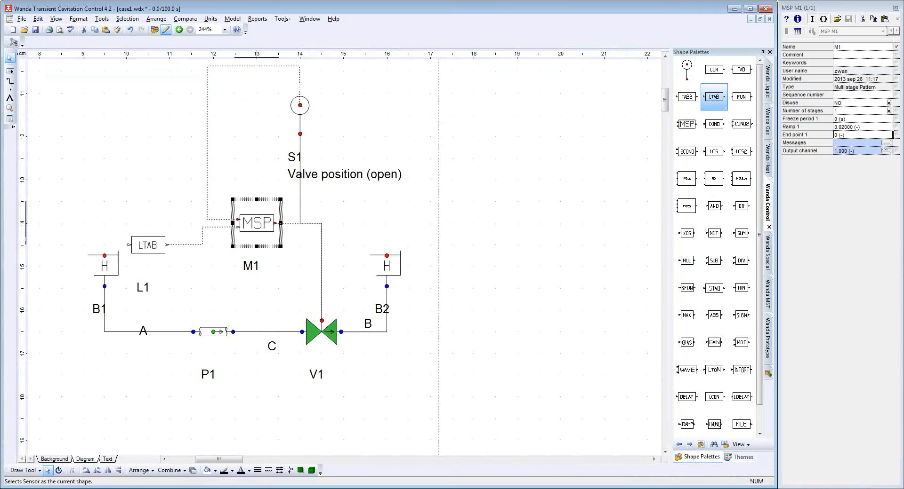
click(851, 127)
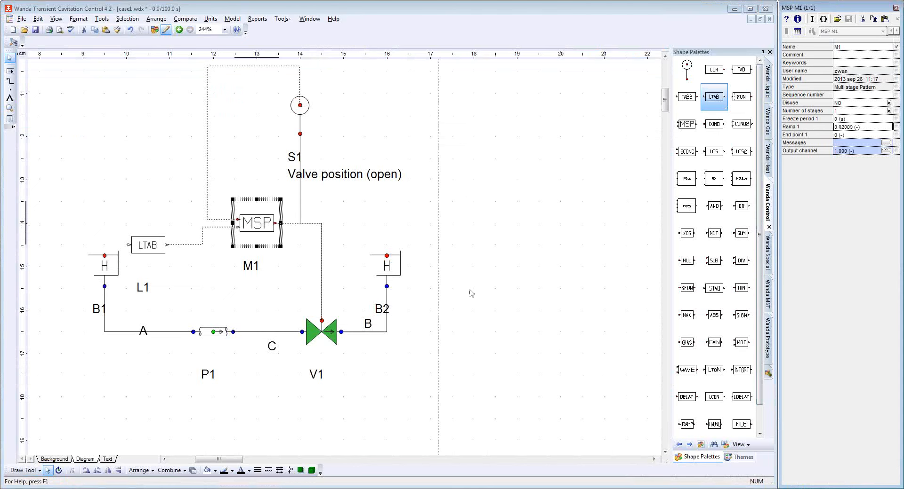
key(alt+Tab)
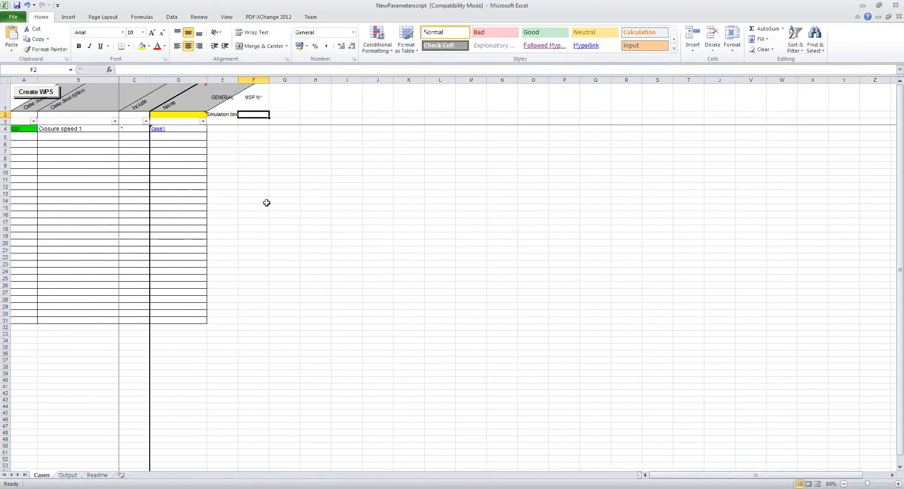
text(Ram)
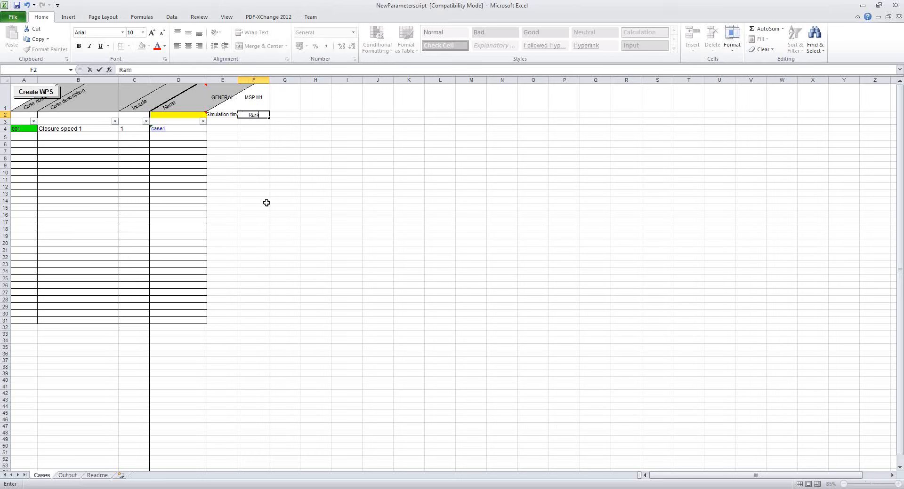
text(p 1)
key(Return)
- Set the first case's simulation time to 100 in cell E4 and its ramp to =1/50 in cell F4
key(Down)
key(Left)
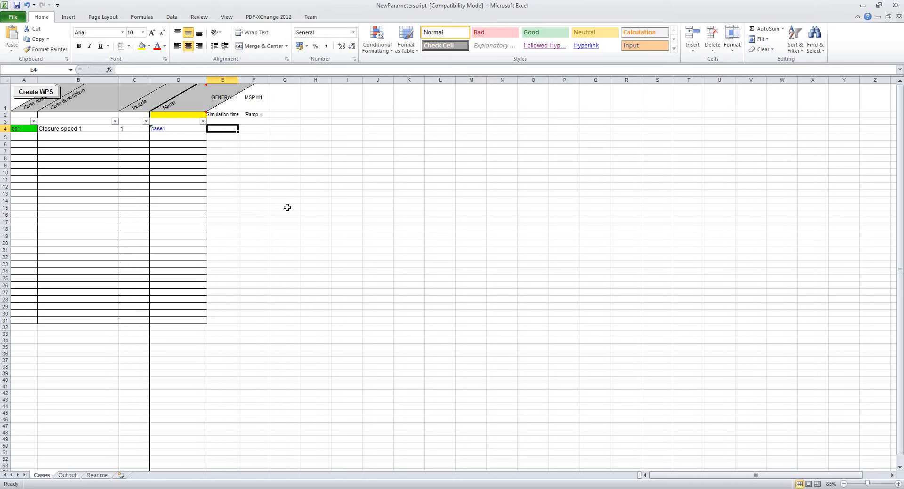
text(100)
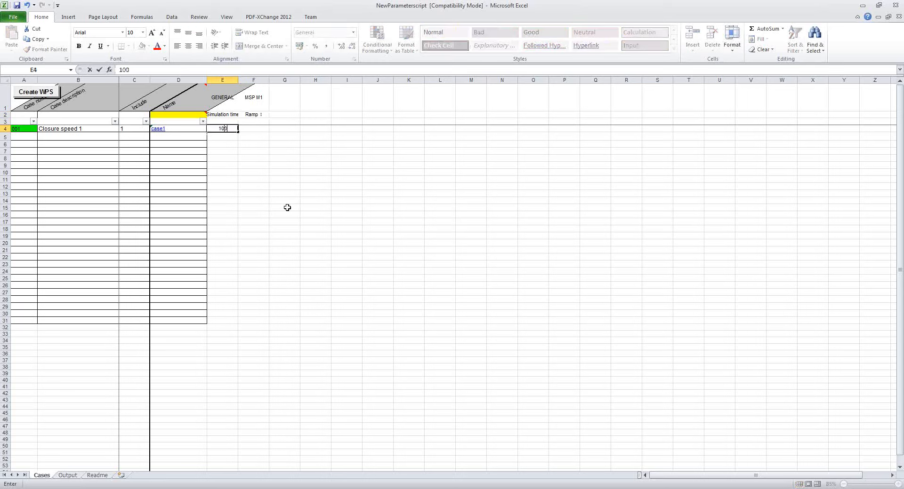
key(Tab)
text(=1)
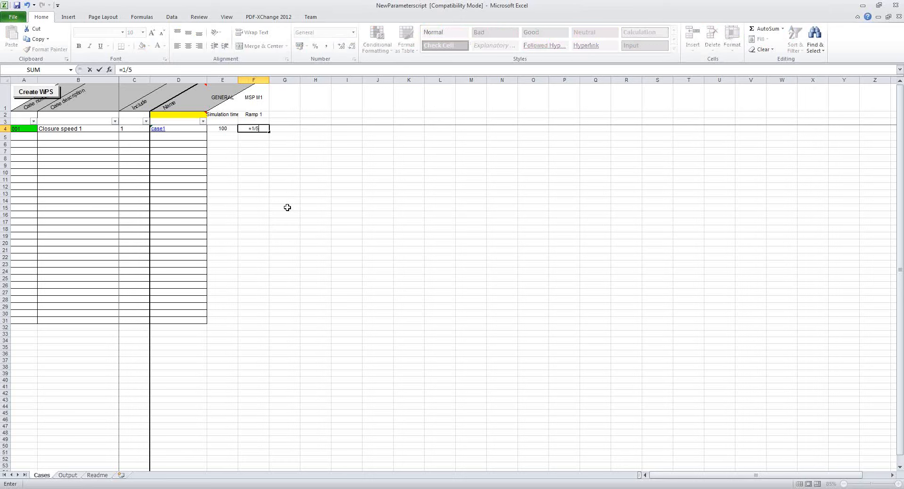
key(Return)
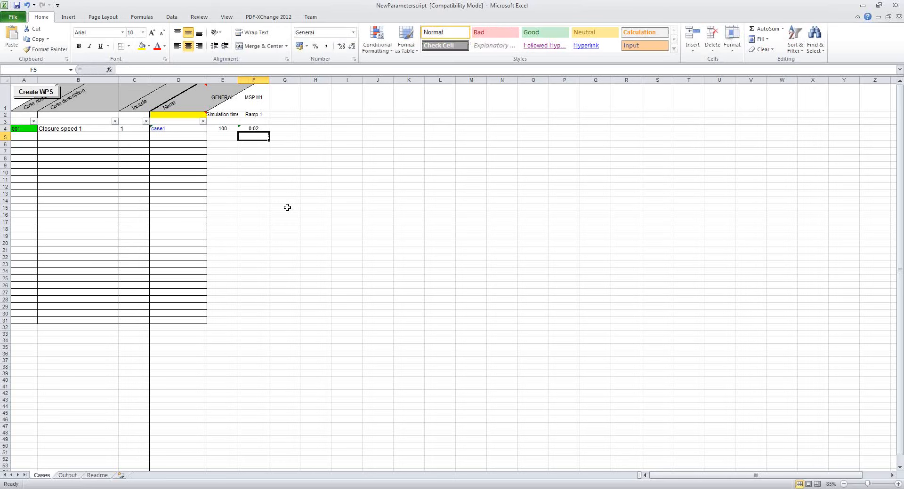
- Enter case number 002 for the second case in cell A5
key(Left)
key(Left)
key(Left)
key(Left)
key(Left)
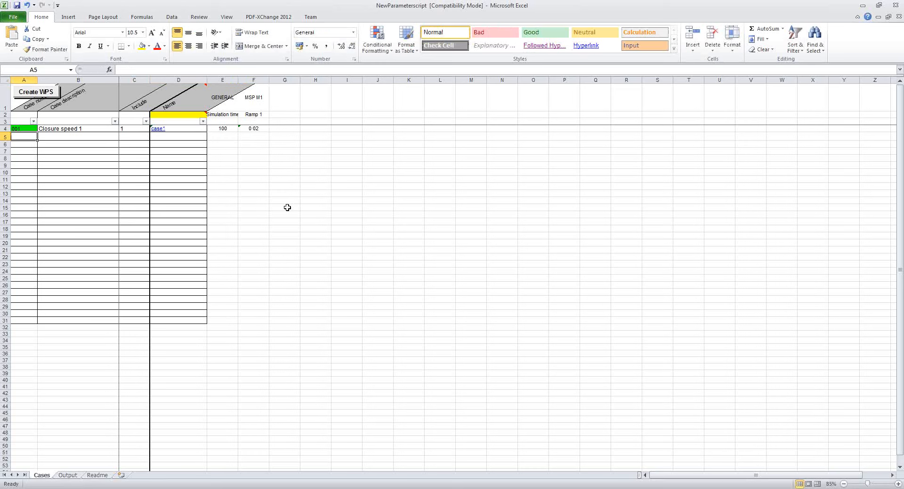
text(02)
- Copy the first case's description into cell B5 and change it to "Closure speed 2"
key(Up)
key(Right)
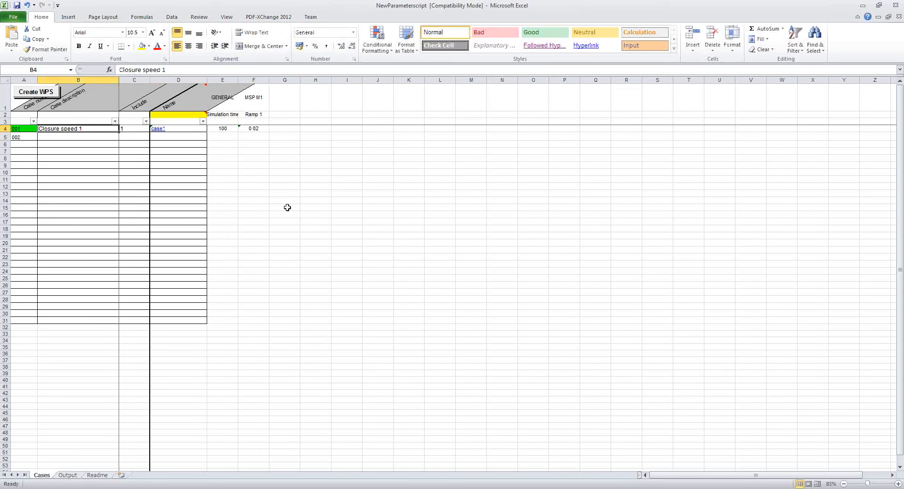
key(ctrl+c)
key(Down)
key(ctrl+v)
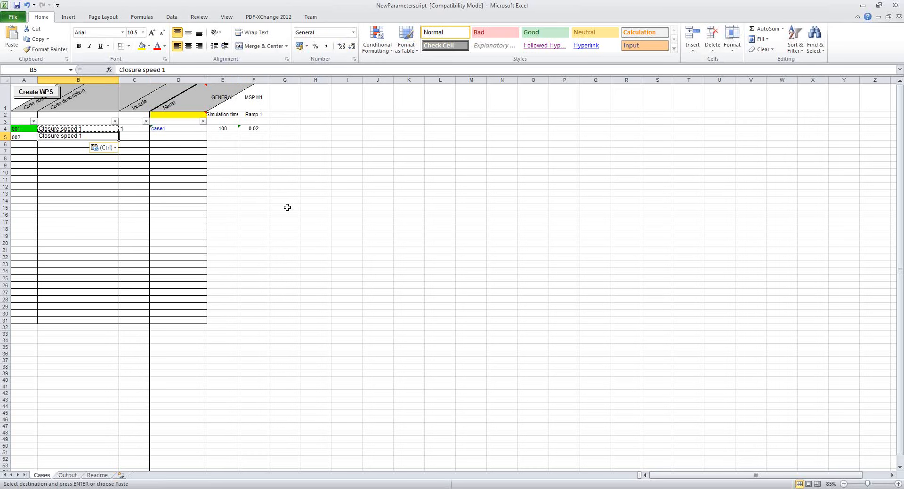
key(F2)
key(BackSpace)
text(2)
- Mark case 002 for inclusion with 1 in cell C5 and copy the name formula from D4 to D5
key(Tab)
text(1)
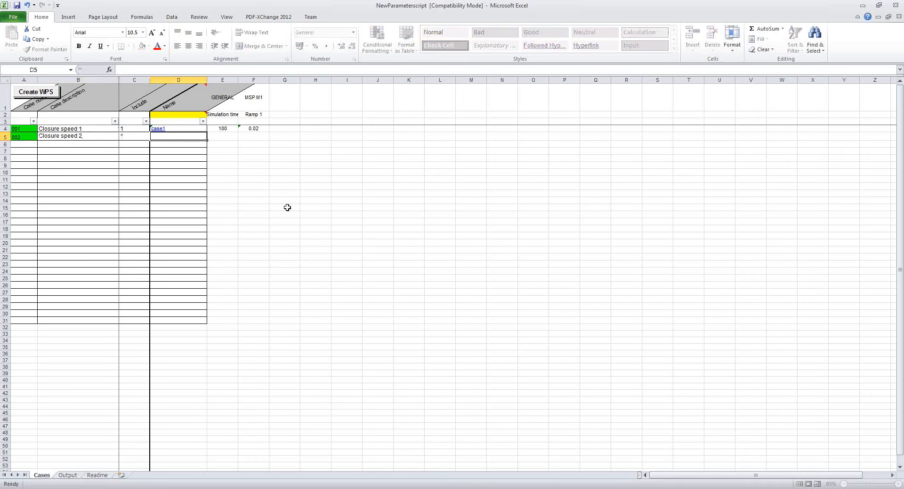
key(Up)
key(Right)
key(ctrl+c)
key(Down)
key(ctrl+v)
- Set the second case's ramp to =1/100 in cell F5 and its simulation time to 200 in cell E5
key(Right)
key(Right)
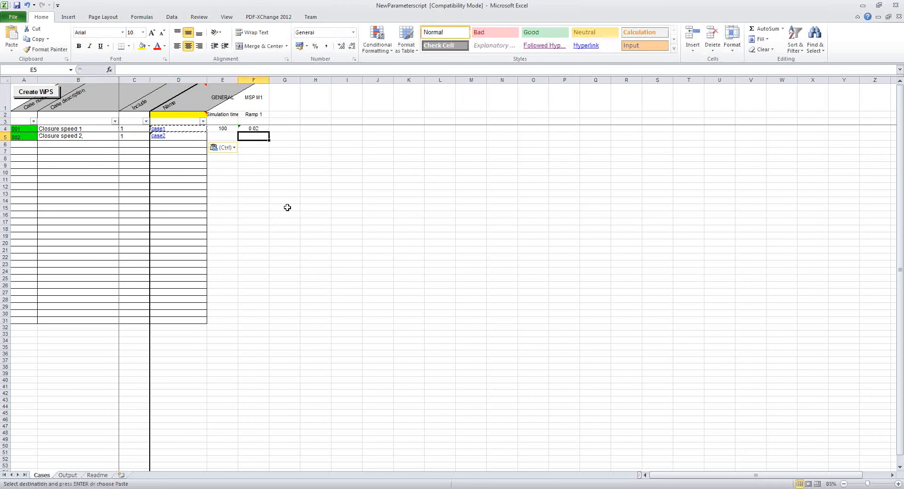
text(=1/10)
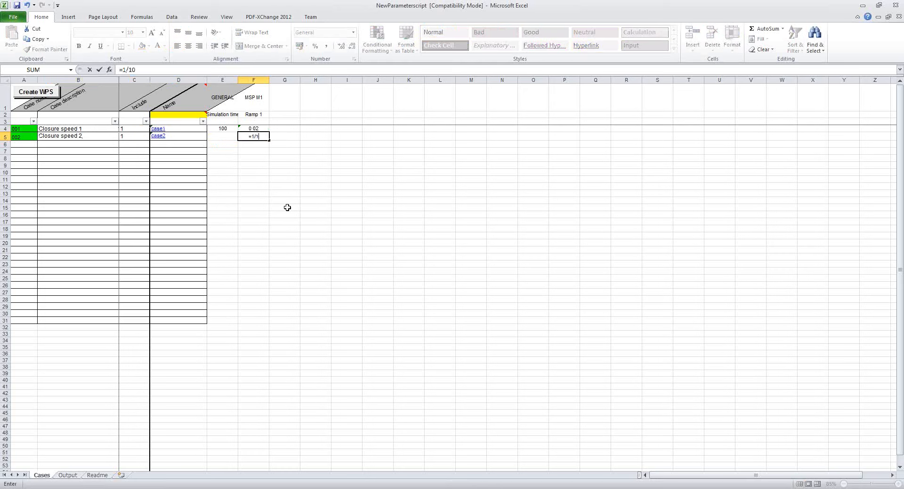
text(0)
key(Return)
key(Up)
key(Left)
text(200)
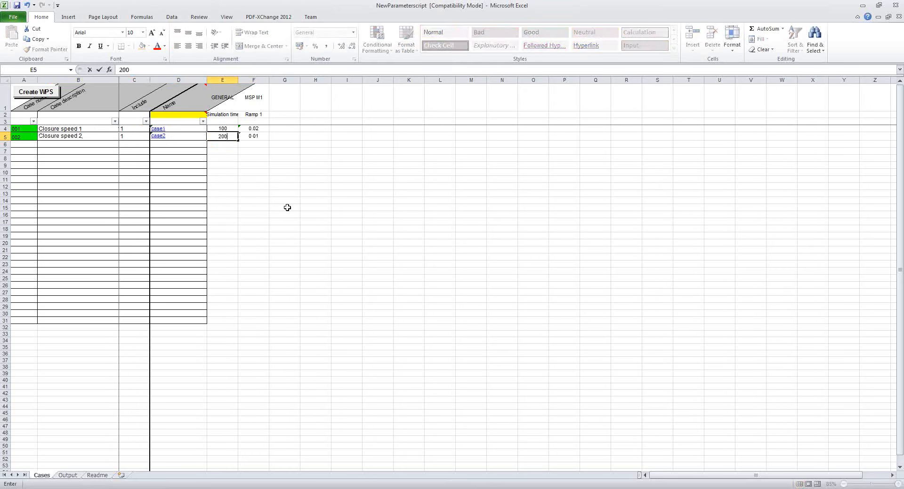
key(Return)
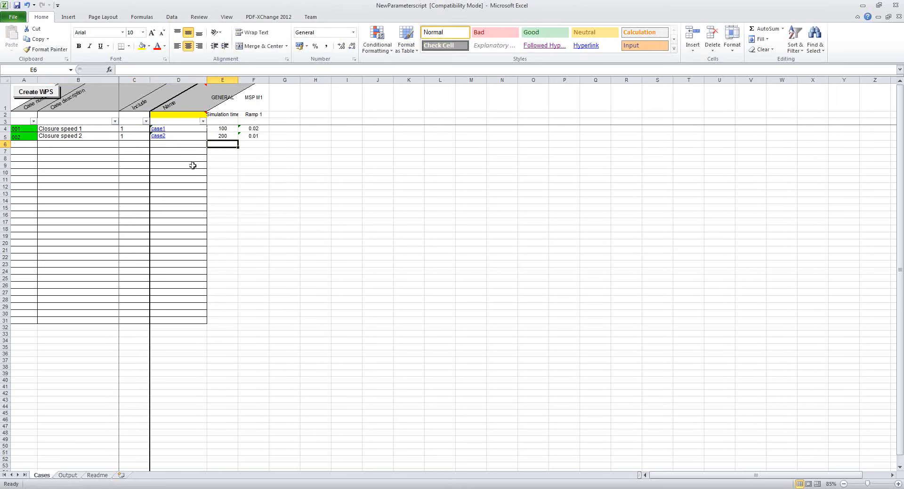
- Open the Output sheet and choose the "no children" option in cell A1
click(67, 476)
click(116, 88)
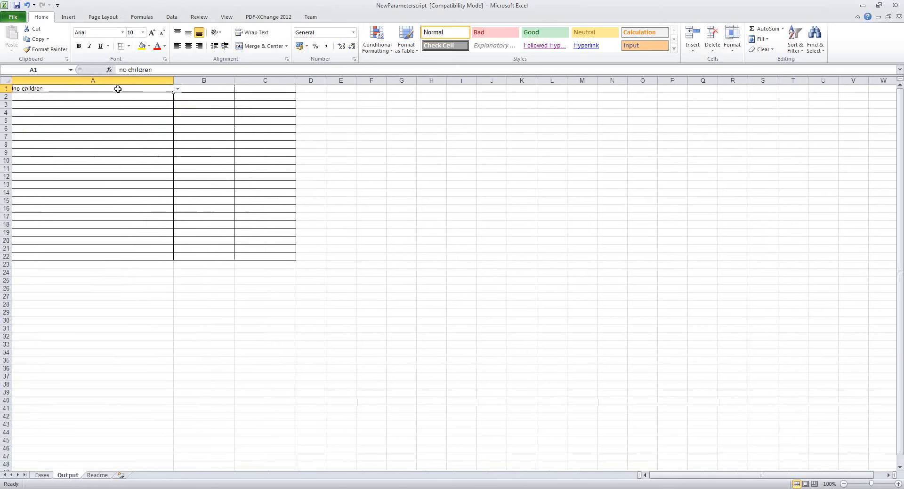
click(177, 89)
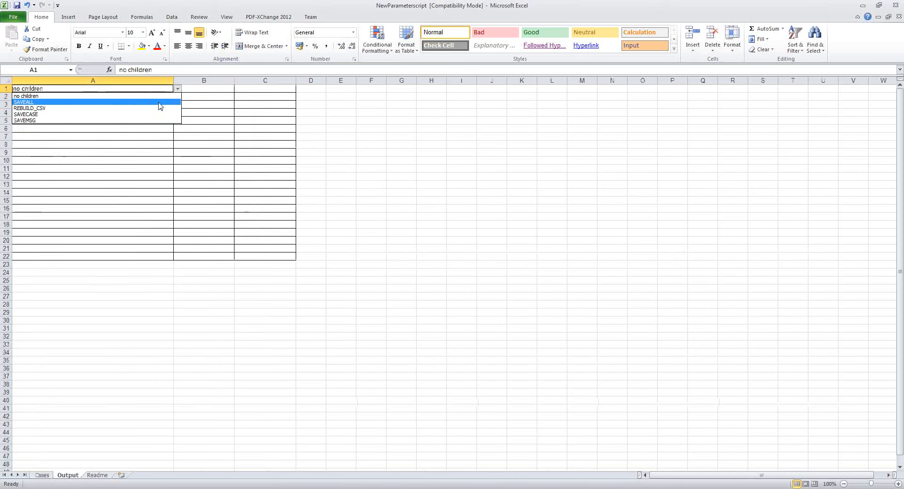
click(162, 97)
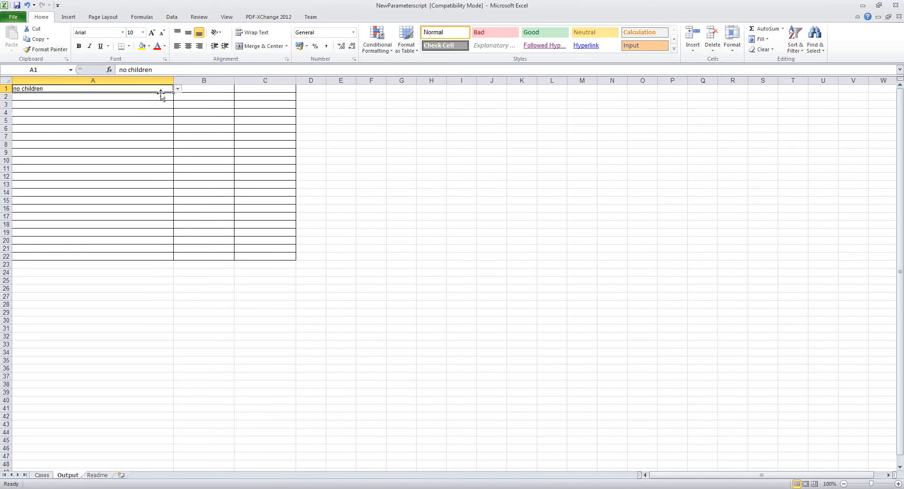
- Check the pipe's name in the Wanda model and enter PIPE P1 as the output component in cell A2 of the Output sheet
click(105, 98)
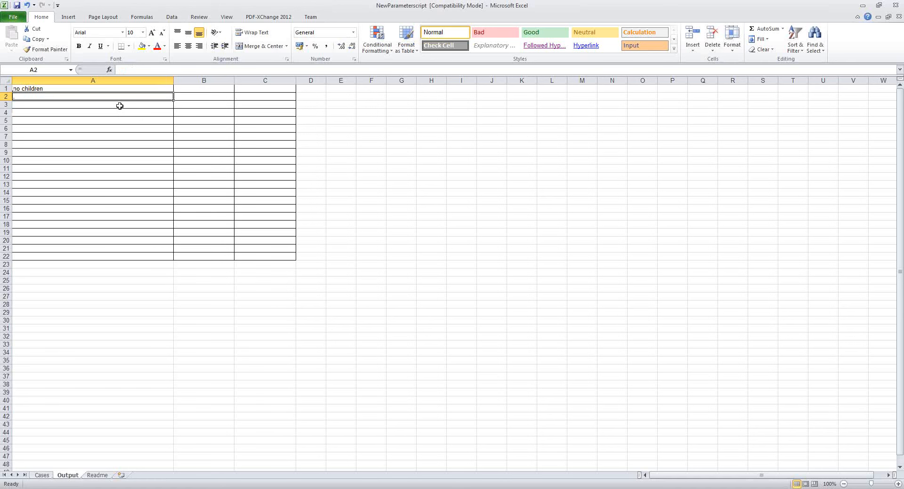
click(206, 488)
click(212, 337)
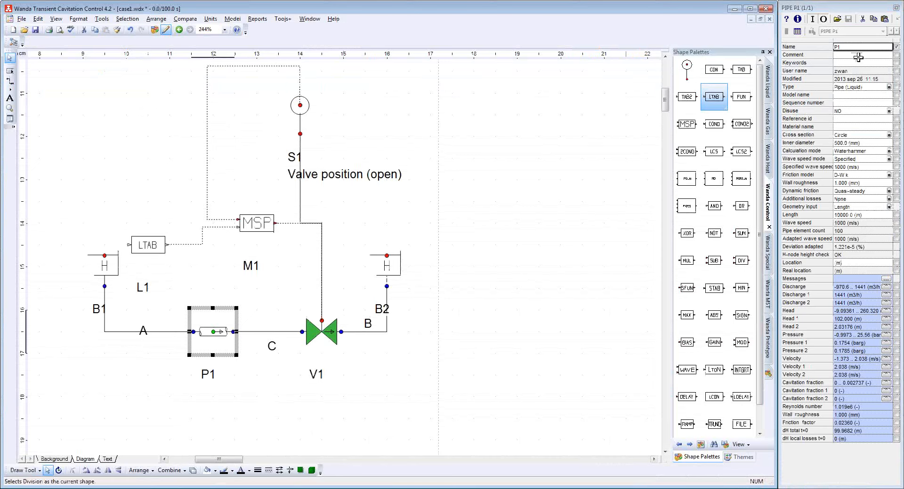
key(alt+Tab)
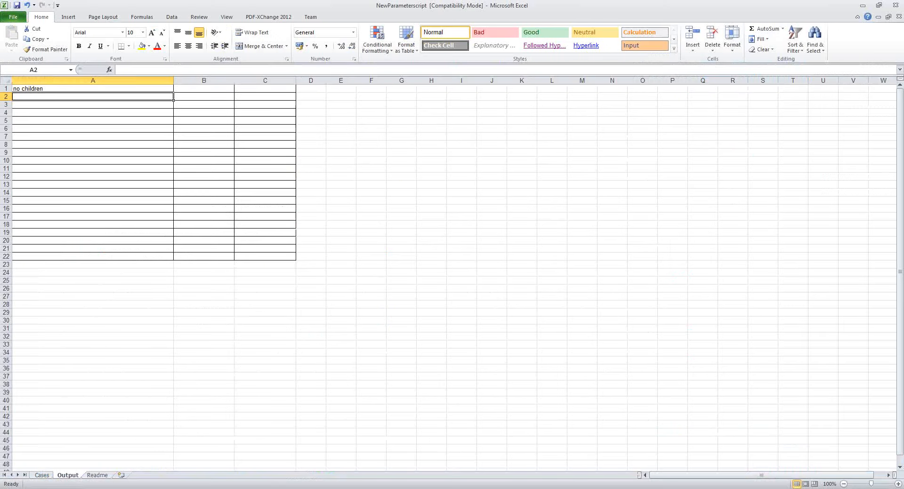
text(PIPE P1)
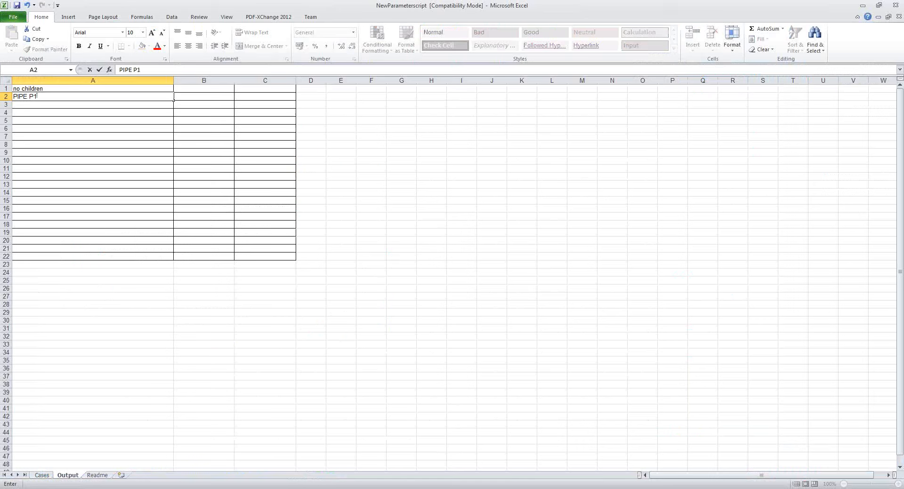
key(Tab)
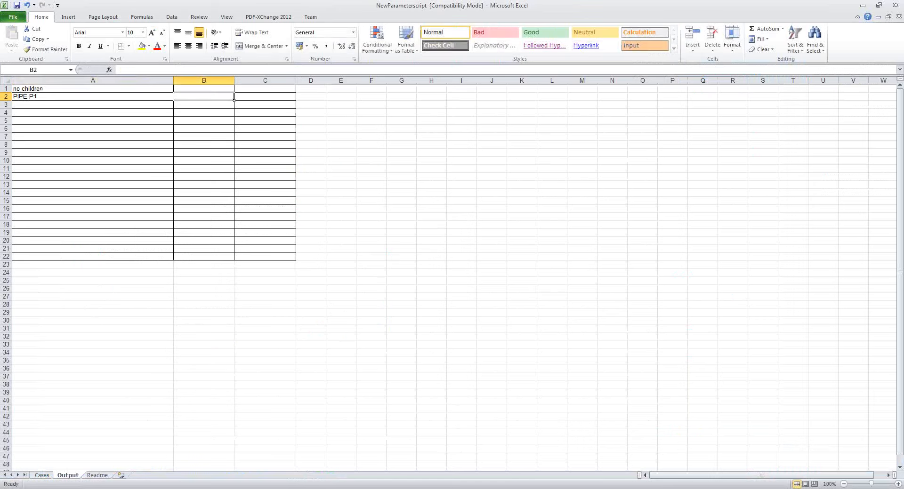
- Enter Pressure as the output property in cell B2 and choose MIN in cell C2
text(Press)
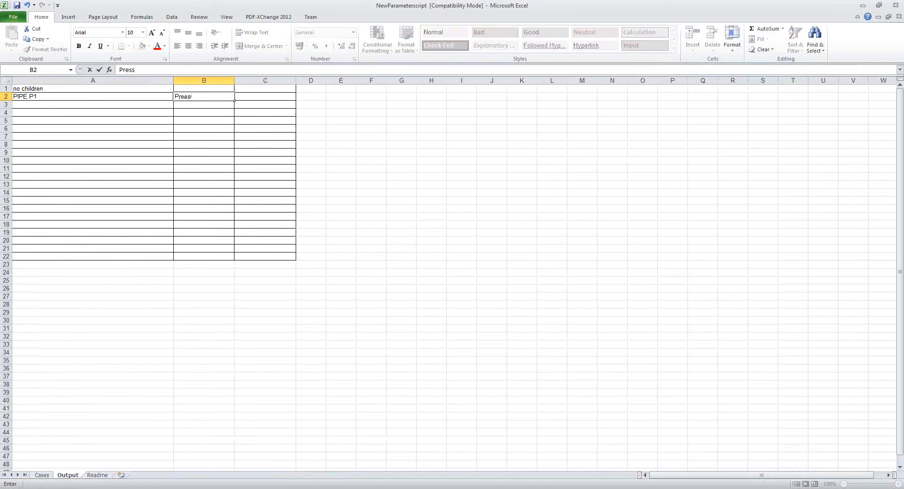
text(ure)
key(Tab)
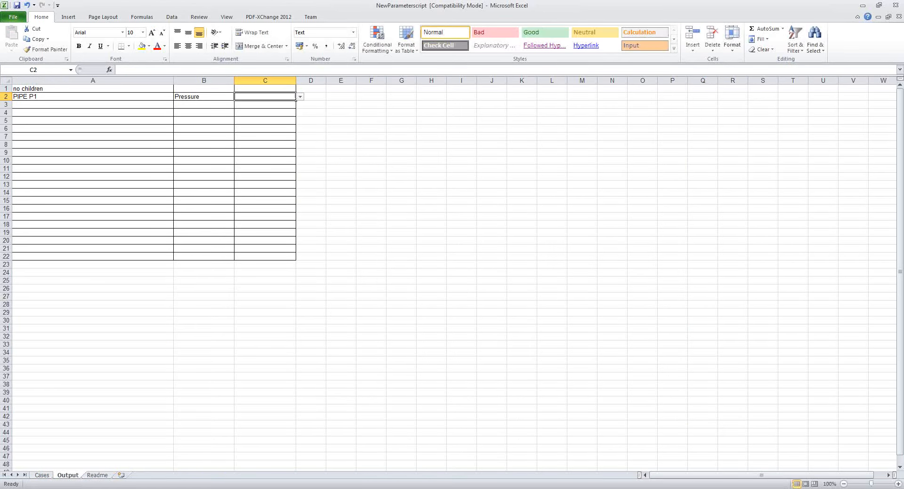
click(299, 97)
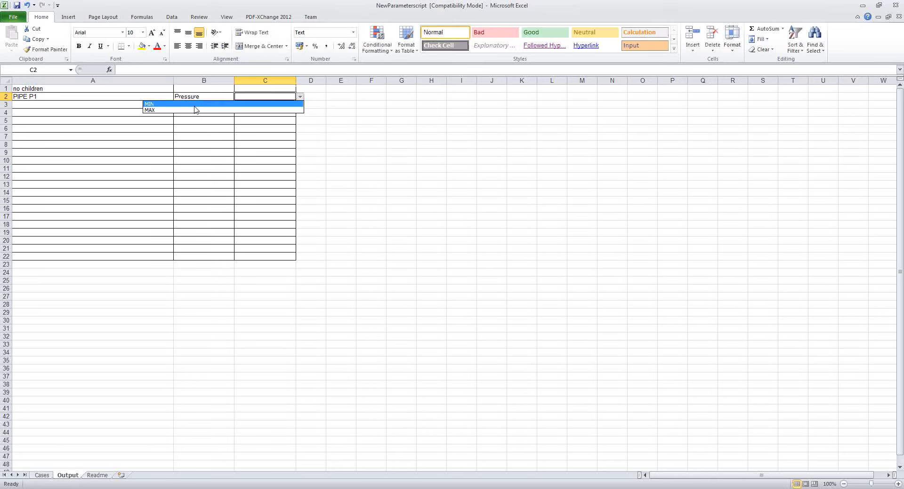
click(195, 104)
- Add a second output line in row 3 with PIPE P1, Pressure and MAX
click(151, 105)
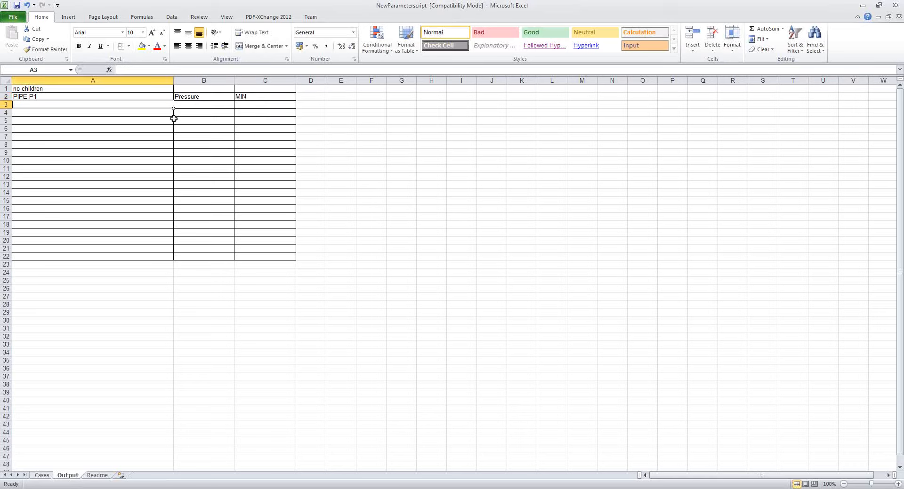
text(PIPE P1)
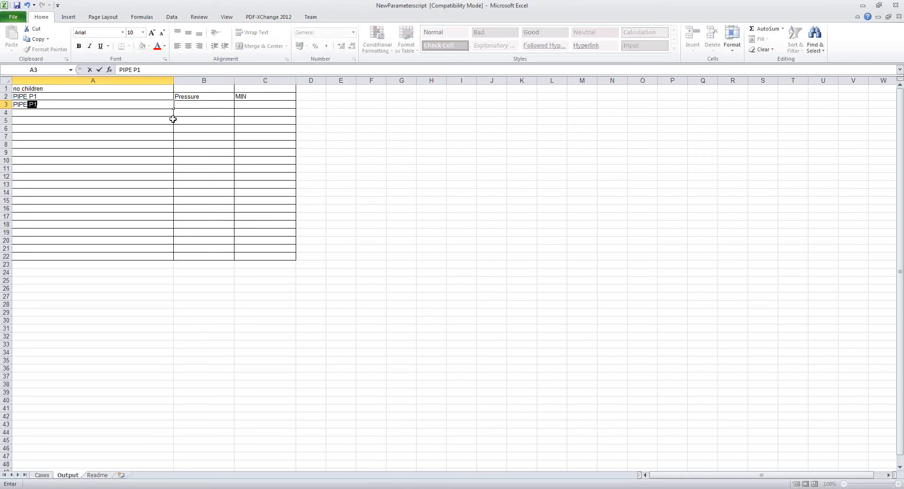
key(Tab)
text(P)
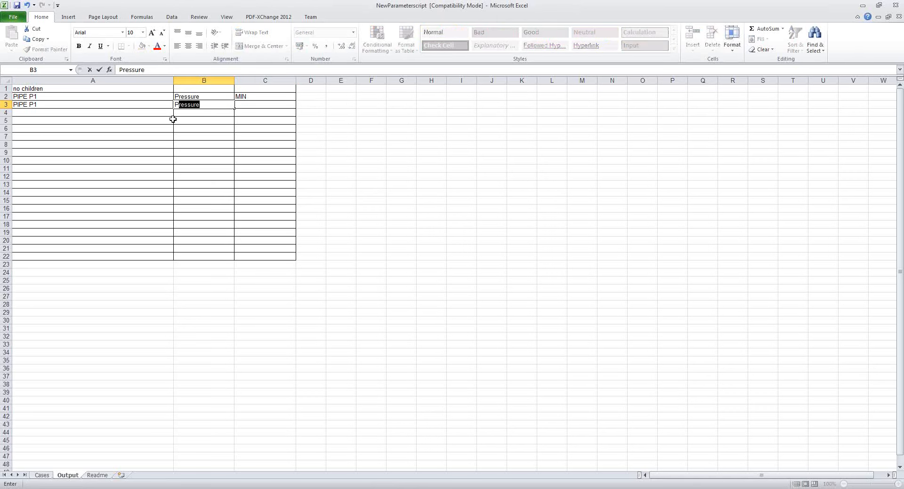
key(Tab)
text(MA)
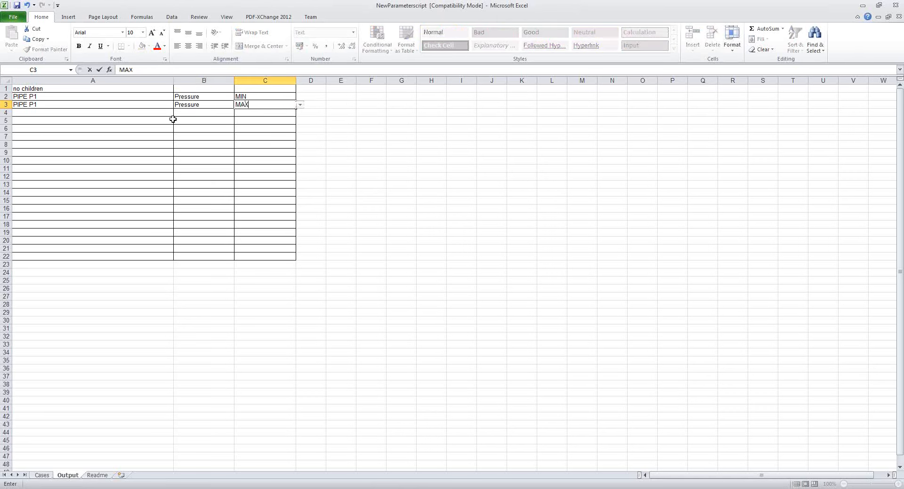
key(Return)
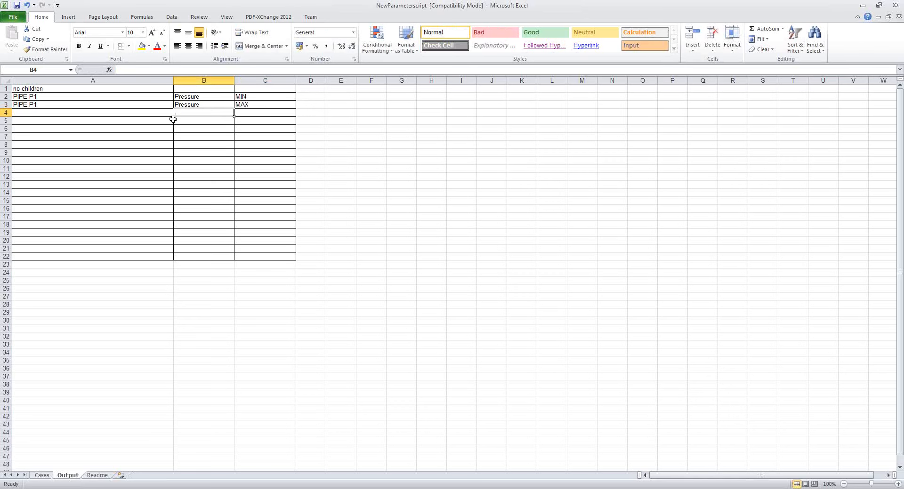
- Create the WPS file from the Cases sheet with case1 as the mothercase, and save the mothercase location
click(41, 475)
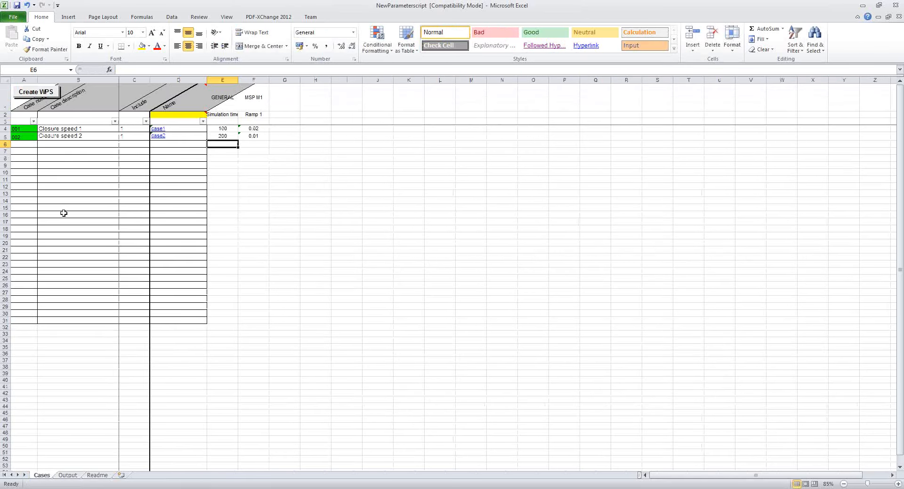
click(47, 93)
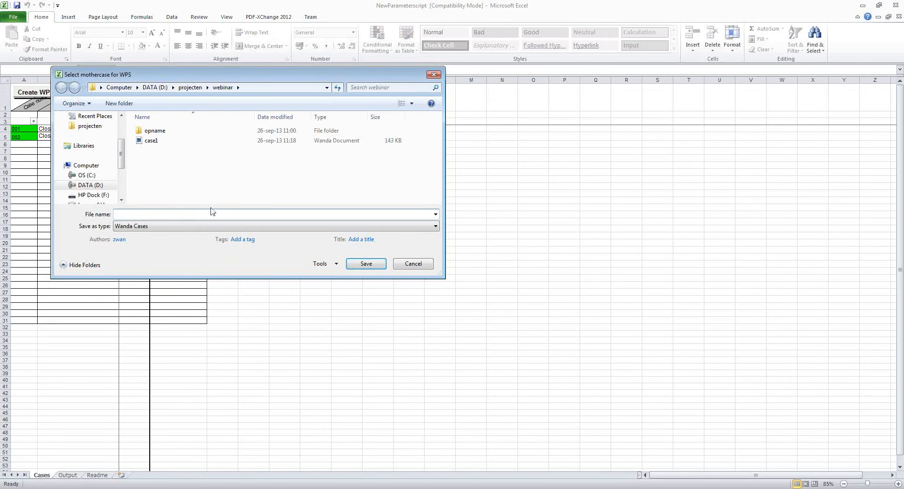
click(156, 141)
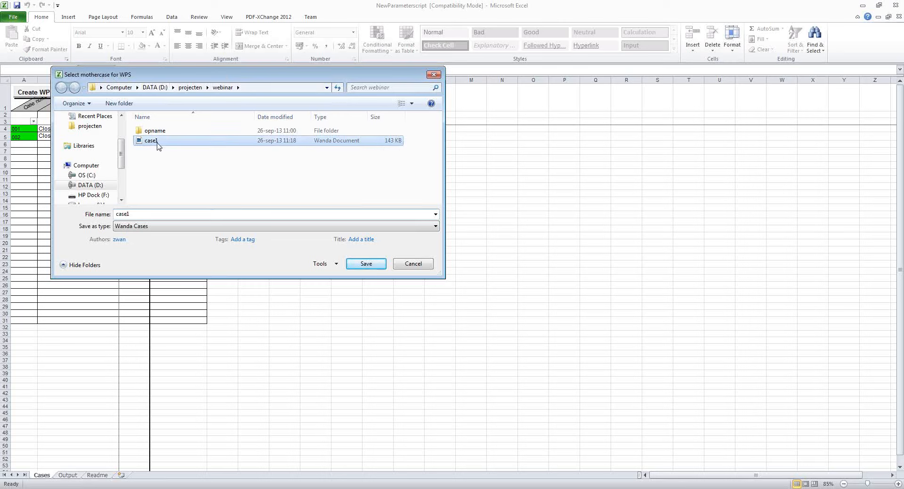
click(371, 265)
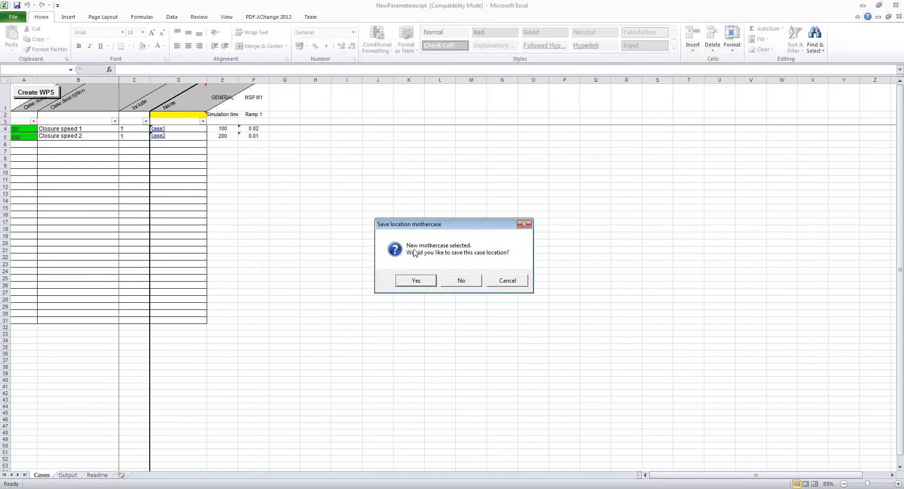
click(415, 283)
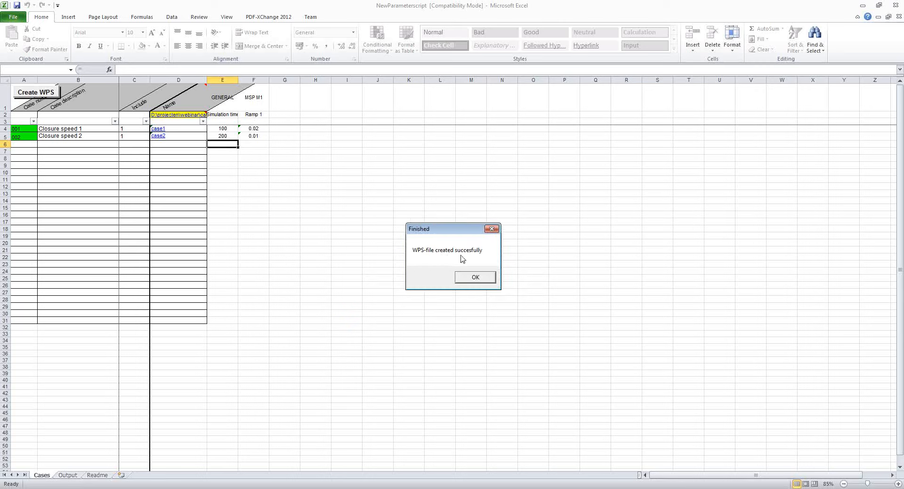
click(475, 278)
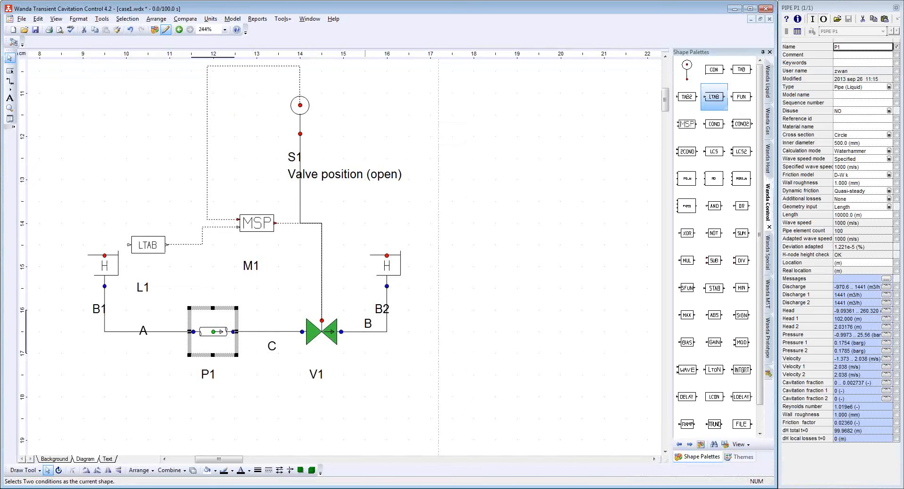
- Run the parameter script on the case1 model in Wanda
click(232, 20)
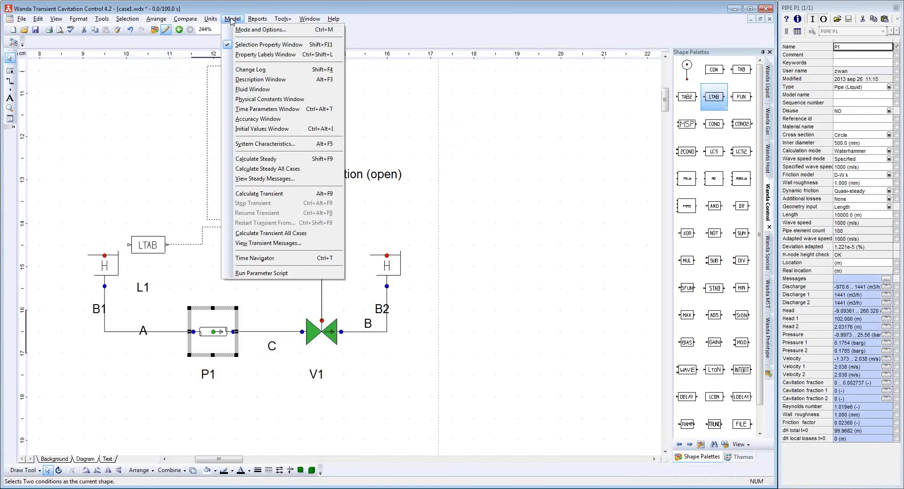
click(256, 273)
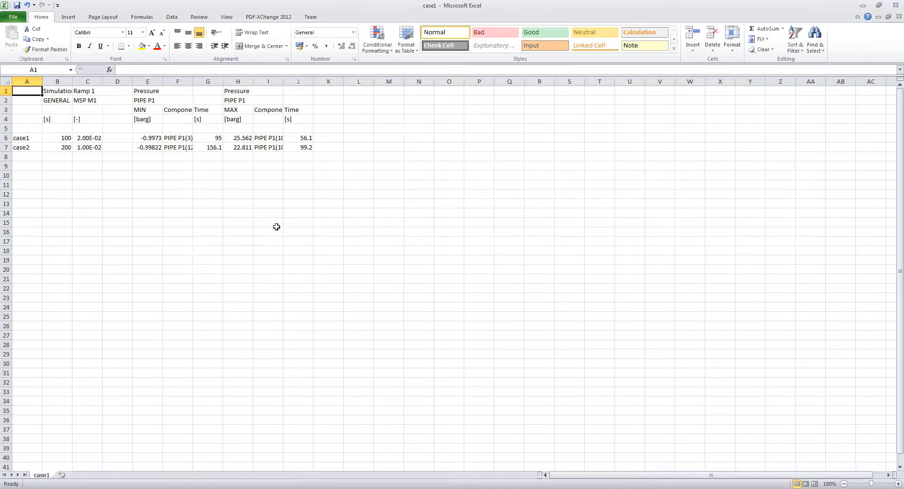
- Compare the minimum and maximum PIPE P1 pressures of case1 and case2 in the results workbook, and close that workbook
drag(27, 137, 79, 141)
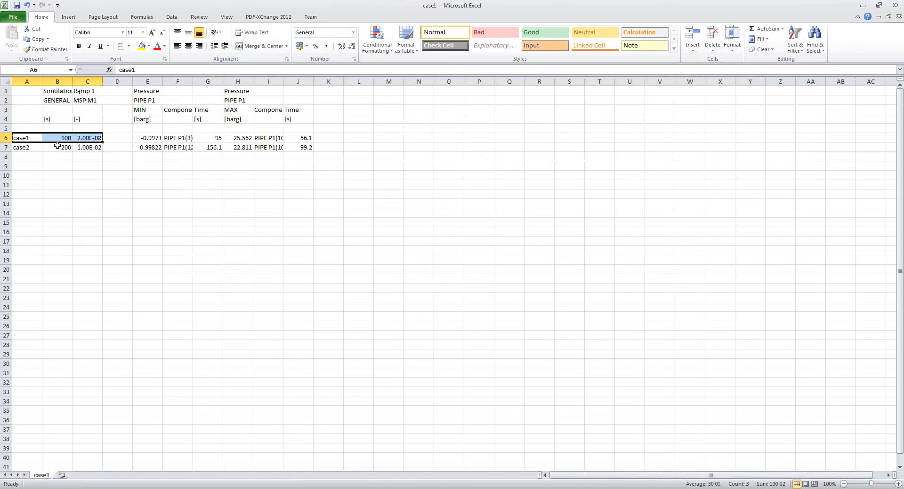
click(244, 140)
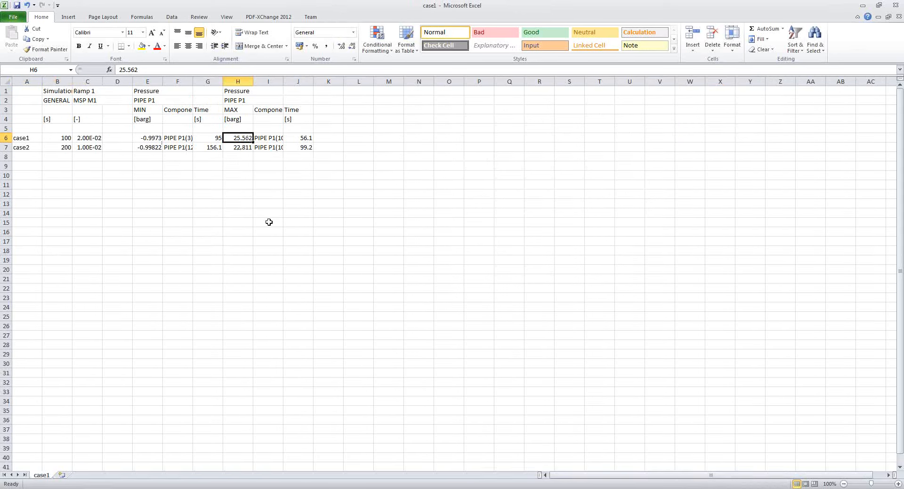
click(82, 140)
click(230, 141)
click(243, 149)
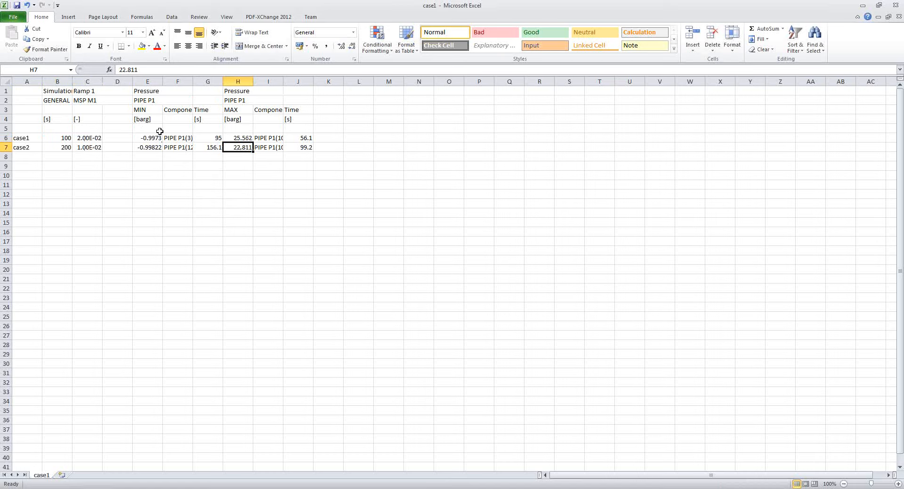
drag(150, 138, 153, 145)
click(202, 222)
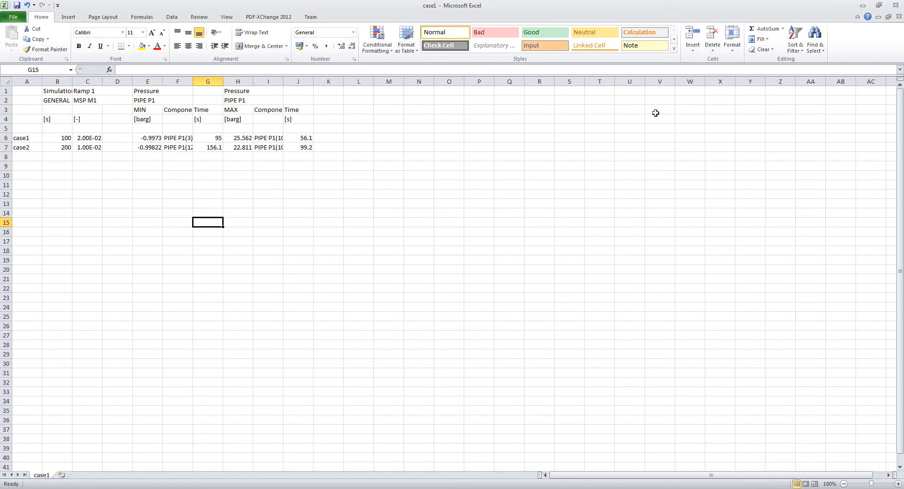
click(897, 18)
- Add case 003 in row 6 of the Cases sheet with description "Closure speed 3" and include value 1
click(26, 146)
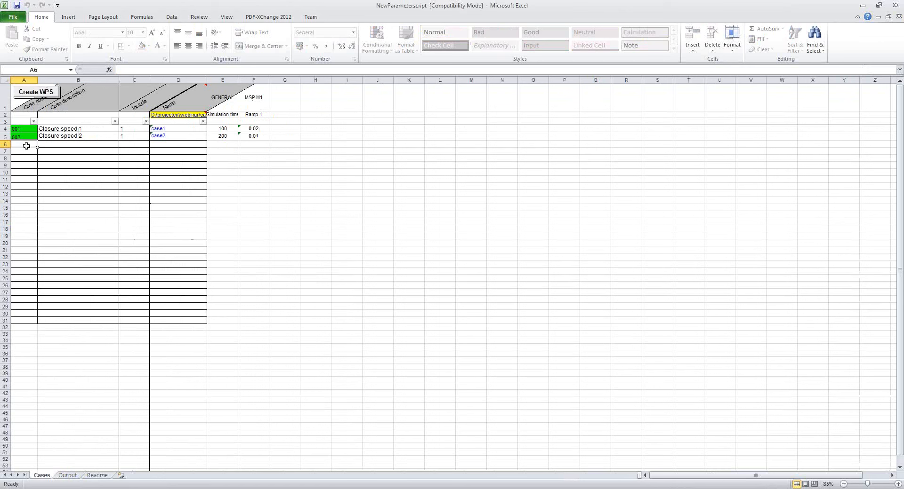
text(000)
text(Closure speed 3)
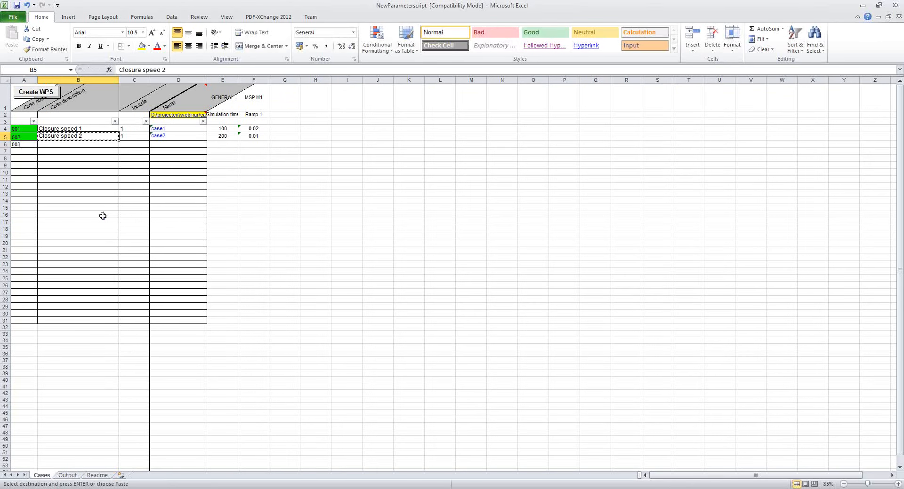
key(Tab)
text(1)
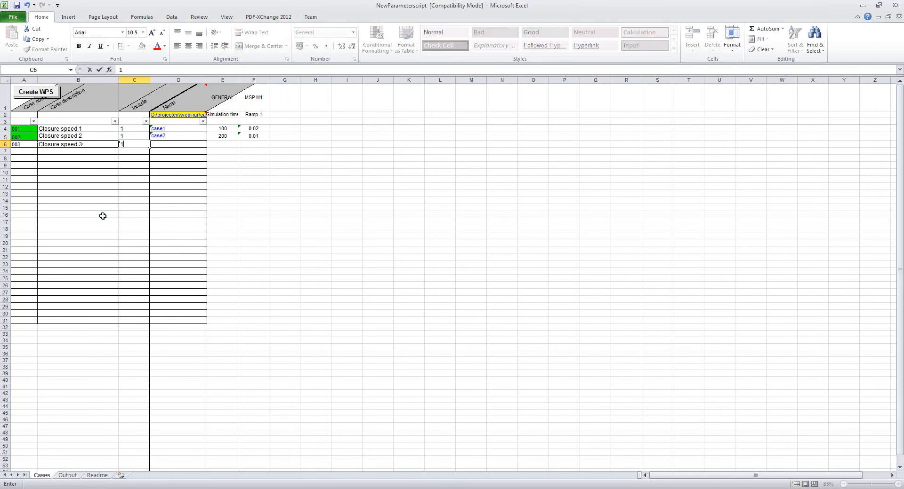
- Exclude cases 001 and 002 from the run by setting their include values in C4 and C5 to 0
key(Up)
text(0)
key(Up)
text(0)
key(Down)
- Copy the case name formula from cell D5 to D6 for the third case
key(Right)
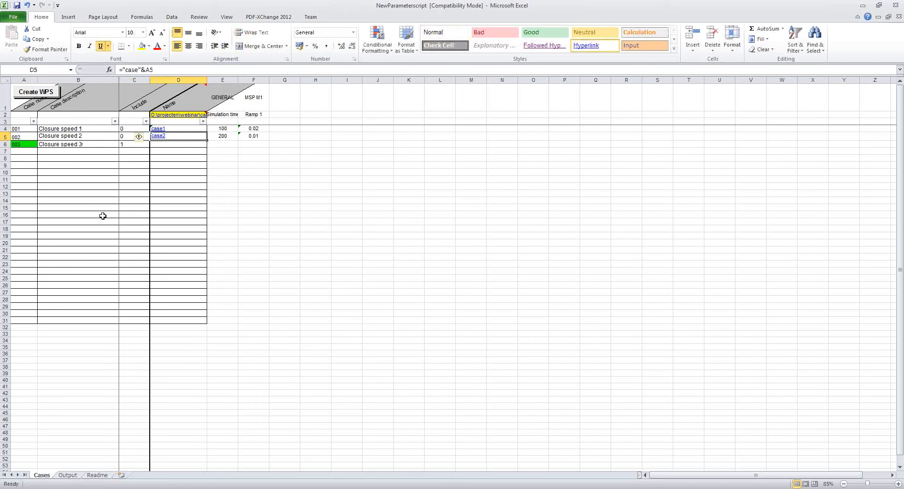
key(Down)
key(Up)
key(ctrl+c)
key(Down)
key(ctrl+v)
key(Tab)
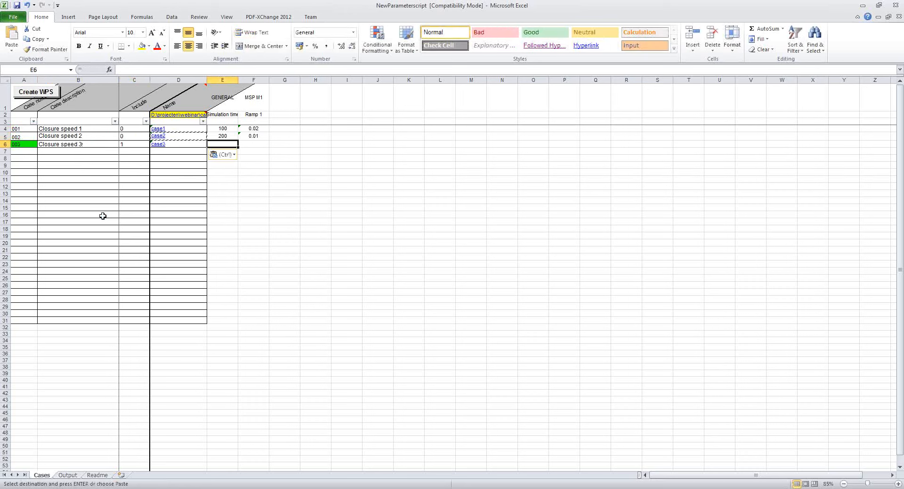
- Set the third case's simulation time to 300 in cell E6 and its ramp to =1/200 in cell F6
text(300)
key(Tab)
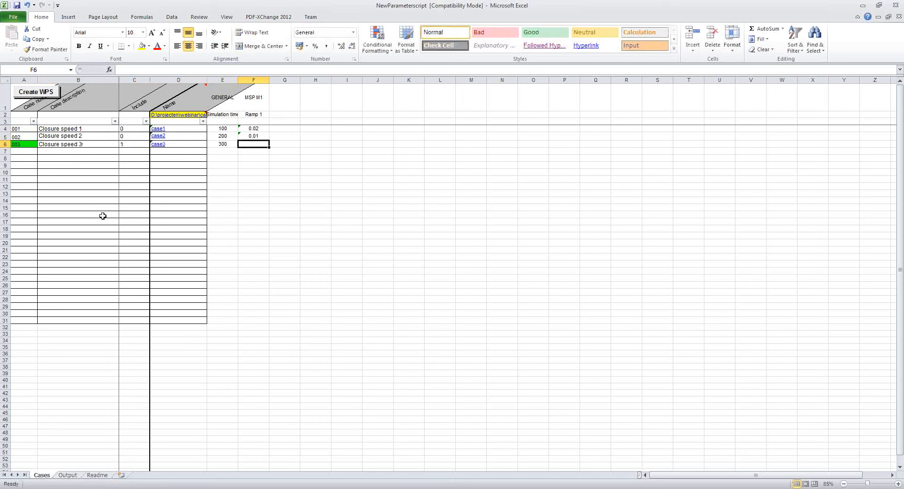
key(Up)
key(ctrl+c)
key(Down)
key(ctrl+v)
text(=1/20)
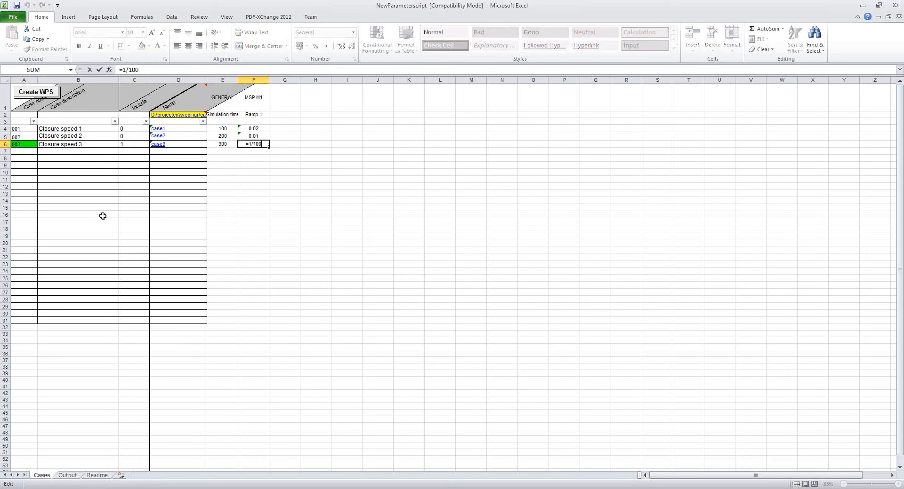
text(0)
key(Return)
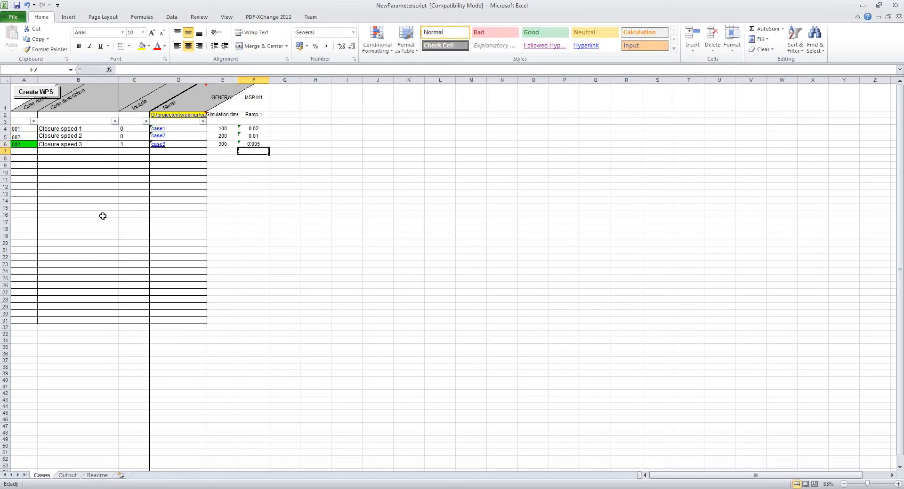
key(Up)
key(F2)
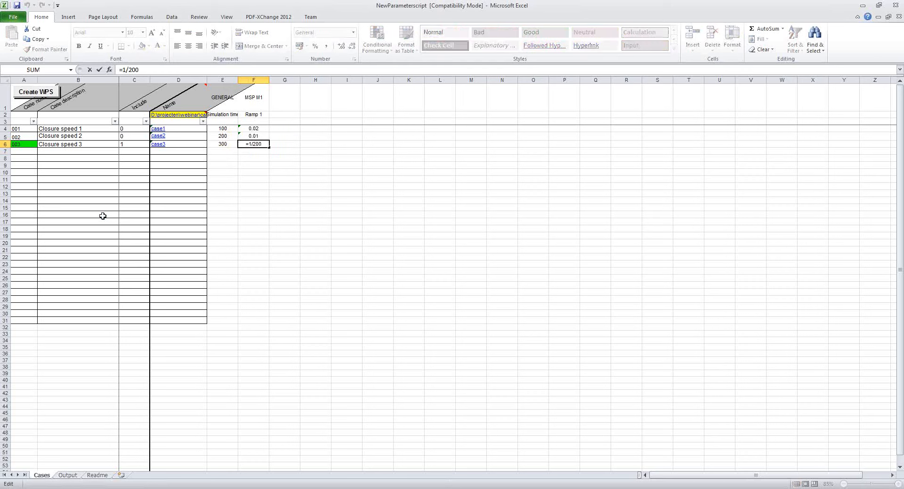
key(Return)
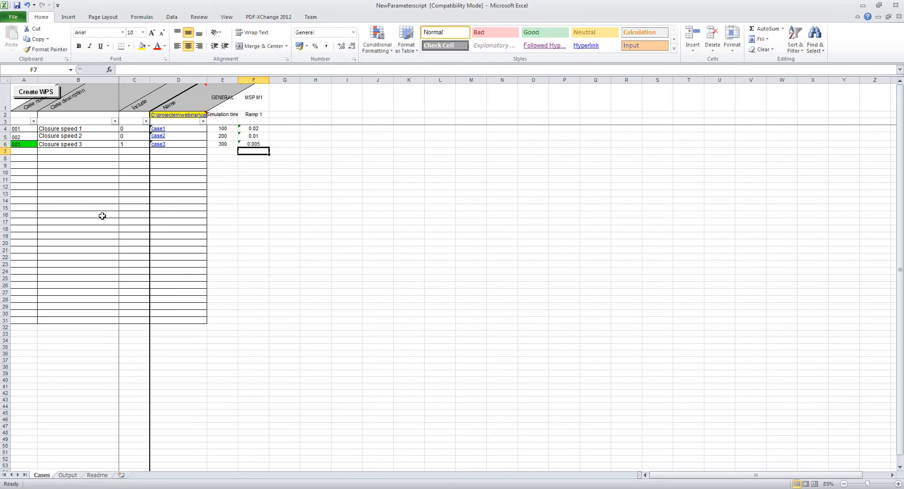
- Create the parameter script file with case1 as the mother case, and run the parameter script on the case1 model in Wanda
click(49, 93)
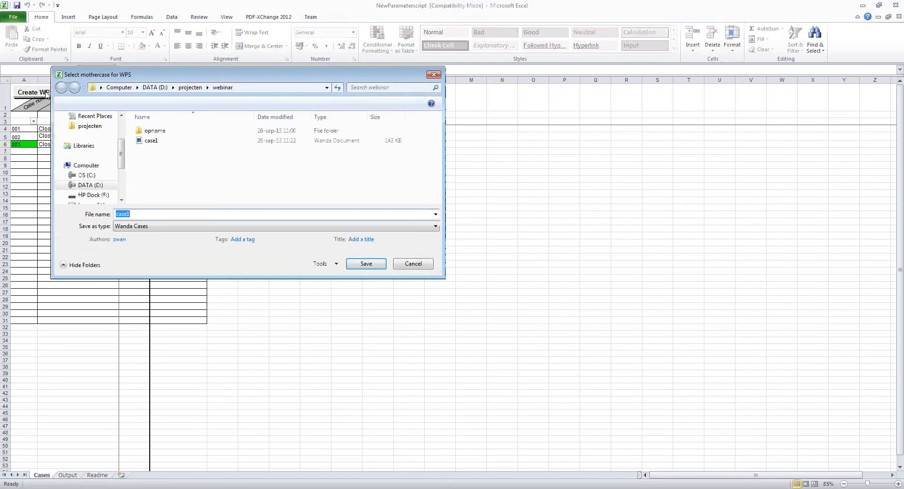
click(363, 265)
click(474, 277)
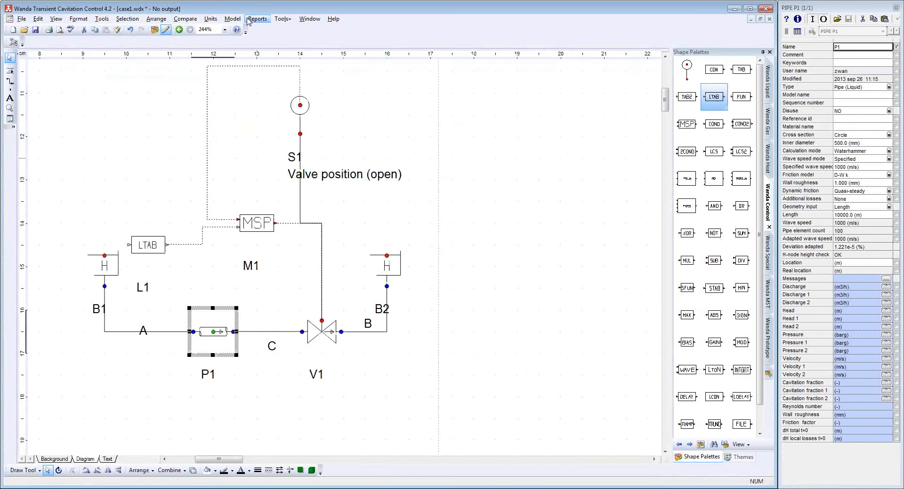
click(232, 19)
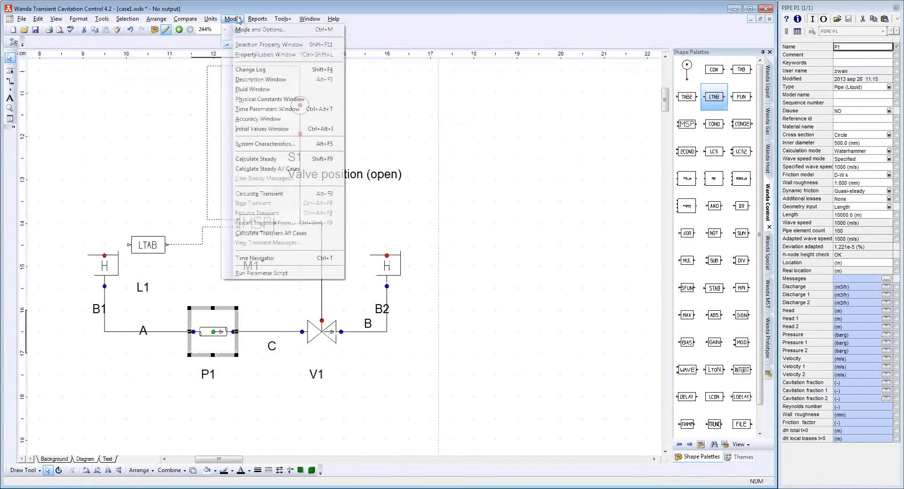
click(299, 275)
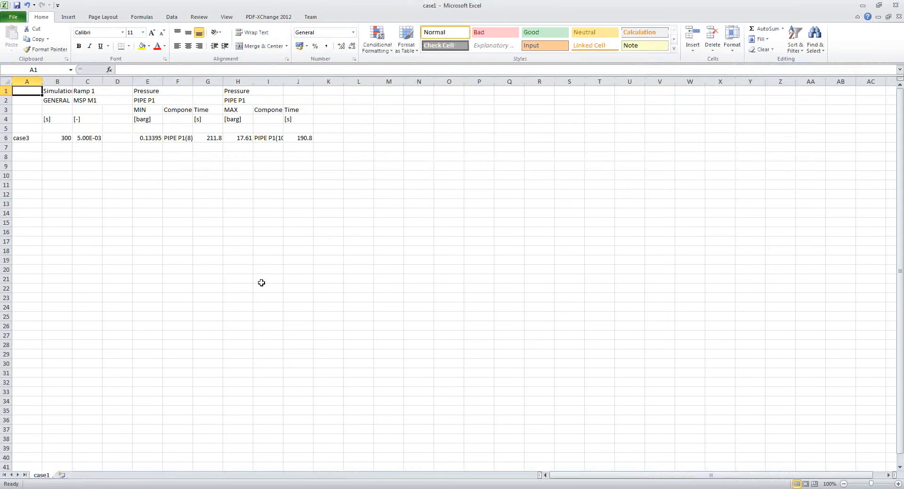
- Check the minimum and maximum pressures of pipe P1 for case3, and return to the PowerPoint slide show
click(148, 138)
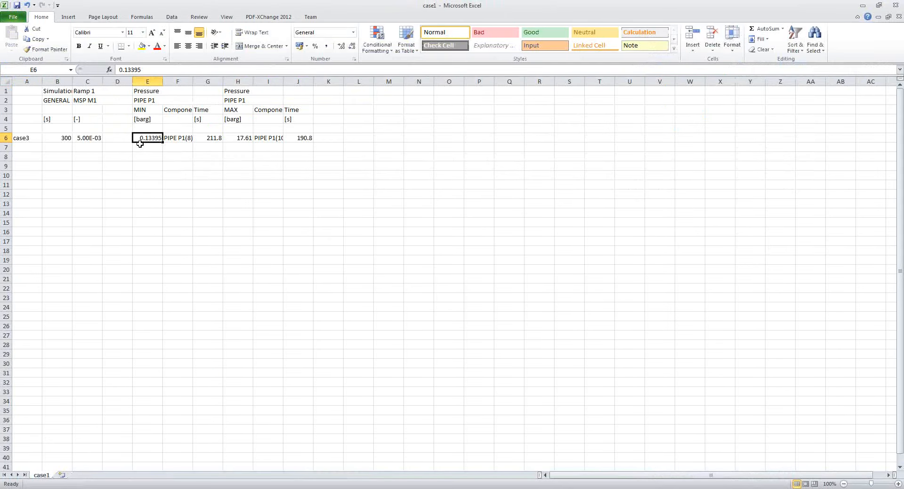
click(235, 142)
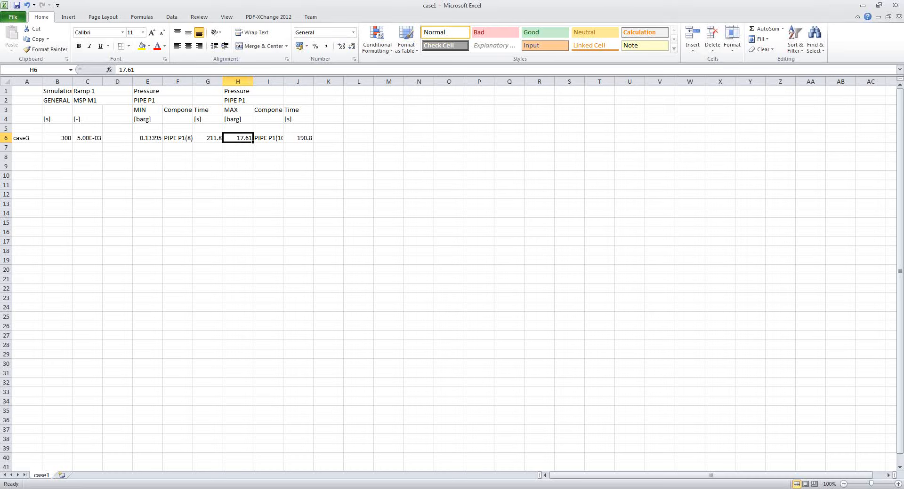
mouse_move(188, 488)
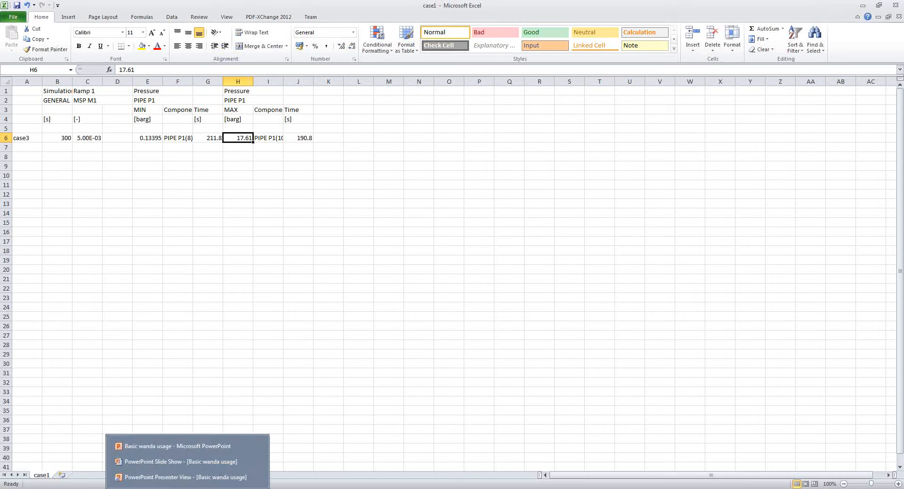
click(186, 478)
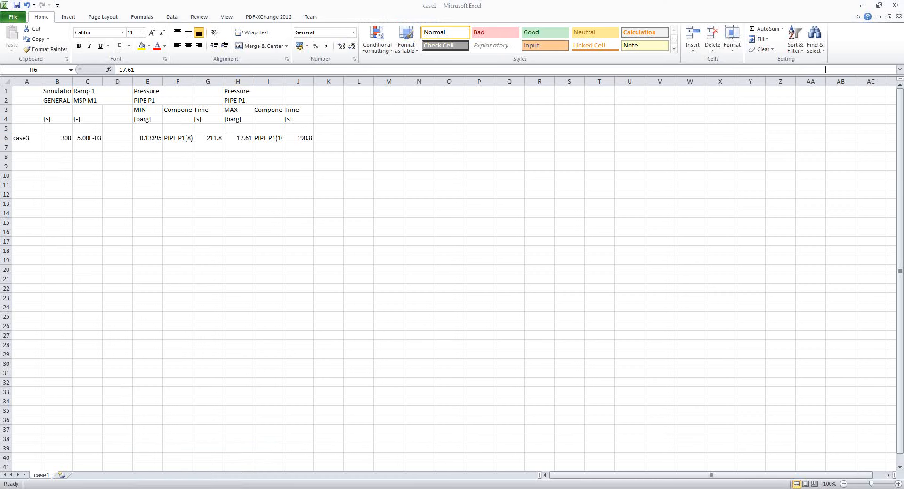
click(860, 5)
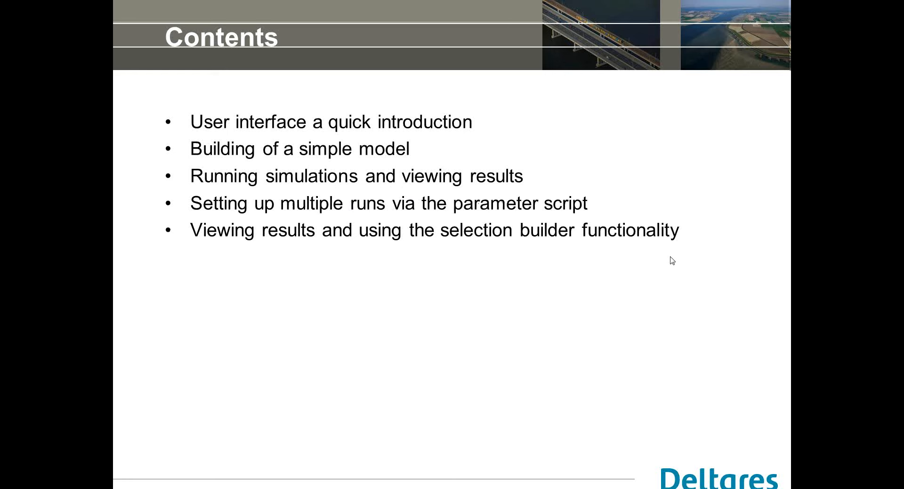
- Switch to Wanda and bring up the network.wdx model
key(alt+Tab)
key(alt+Tab)
key(alt+Tab)
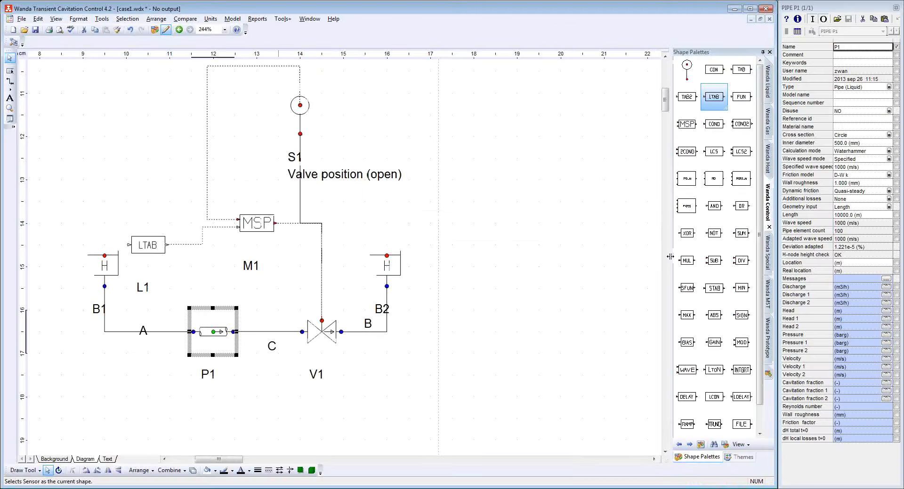
click(310, 19)
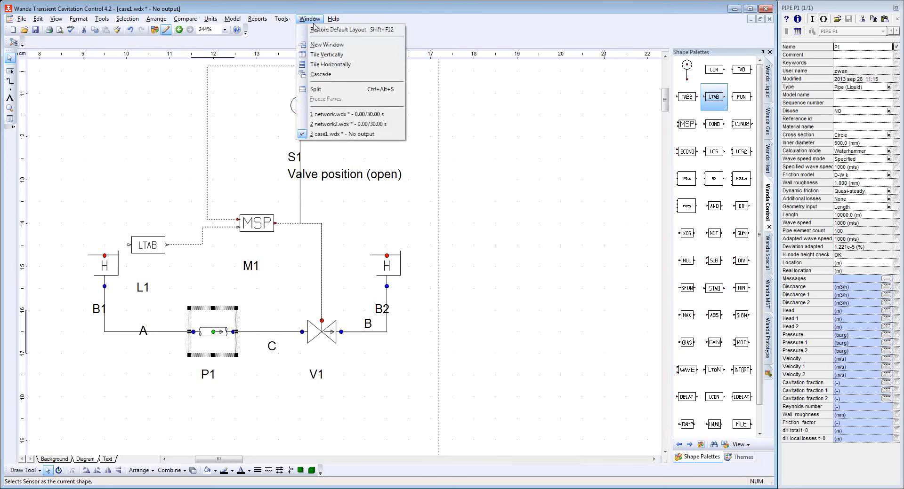
click(333, 116)
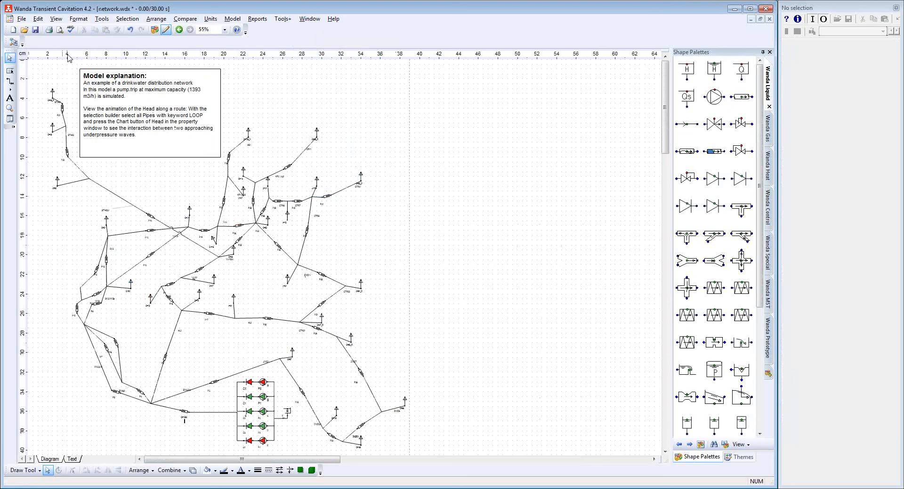
- Browse the Liquid folder of the supplied example models without opening a file
click(21, 20)
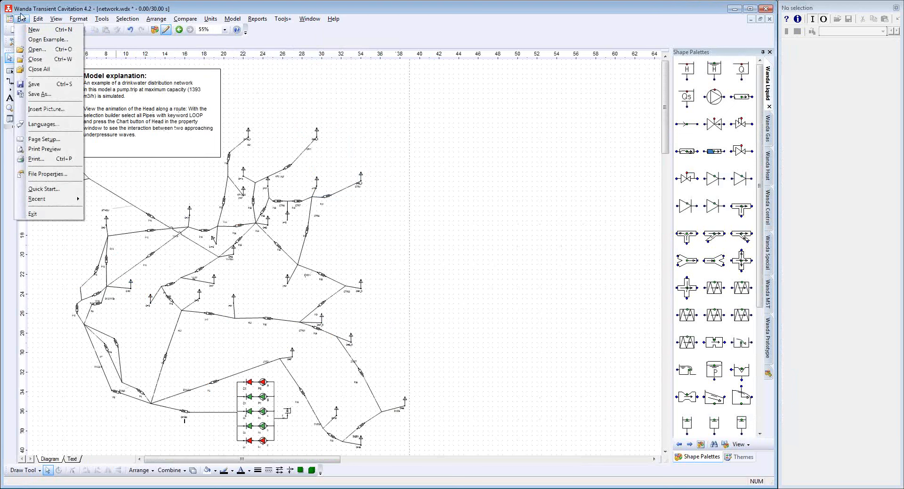
click(33, 42)
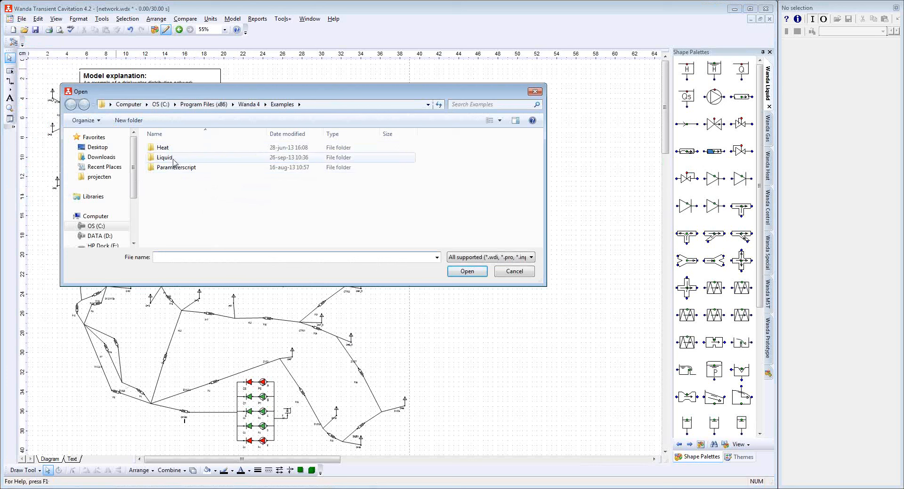
double_click(165, 157)
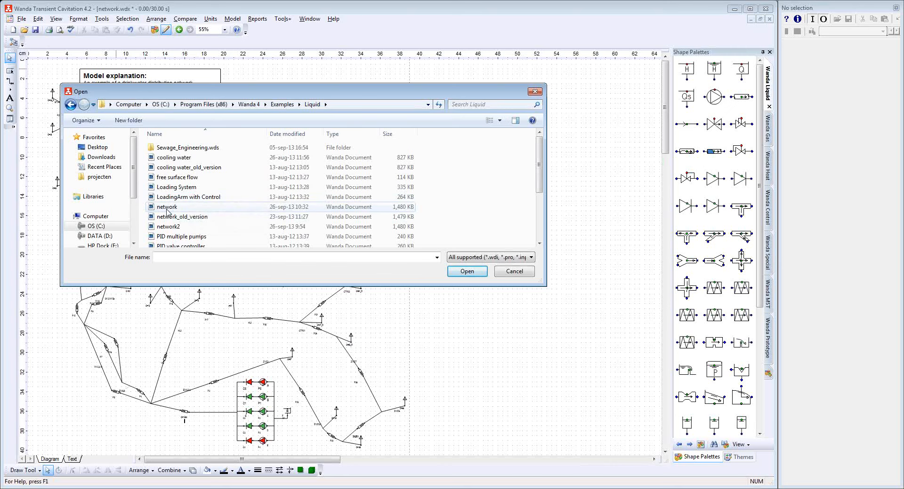
click(509, 273)
- Inspect the result properties of pipes P17 and P33 in the network diagram
scroll(392, 316, right, 2)
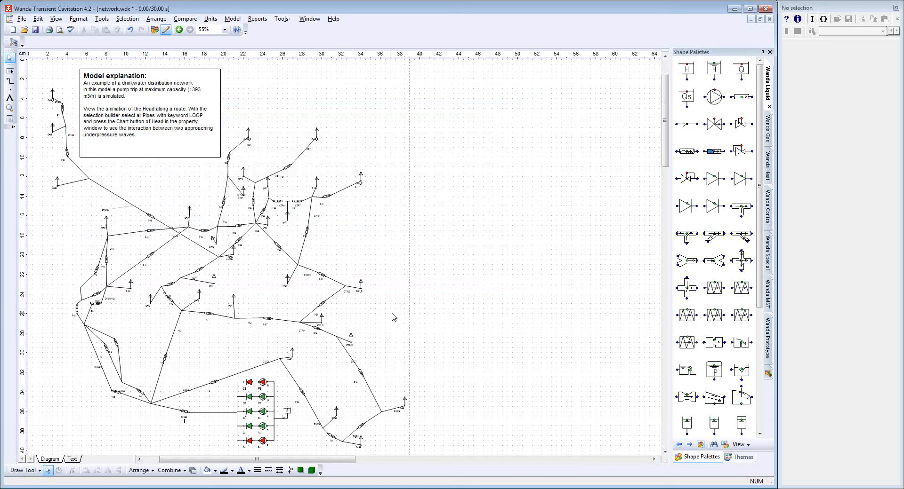
scroll(391, 317, down, 3)
scroll(347, 307, up, 3)
drag(218, 460, 215, 460)
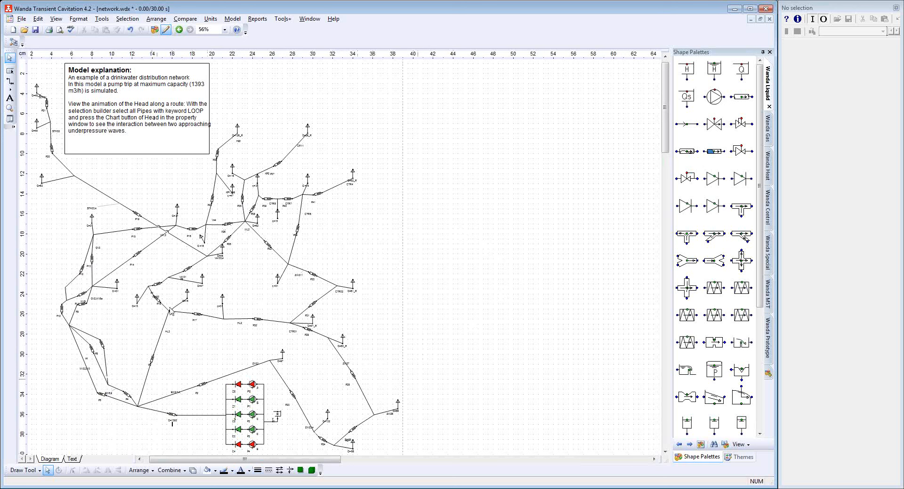
click(198, 316)
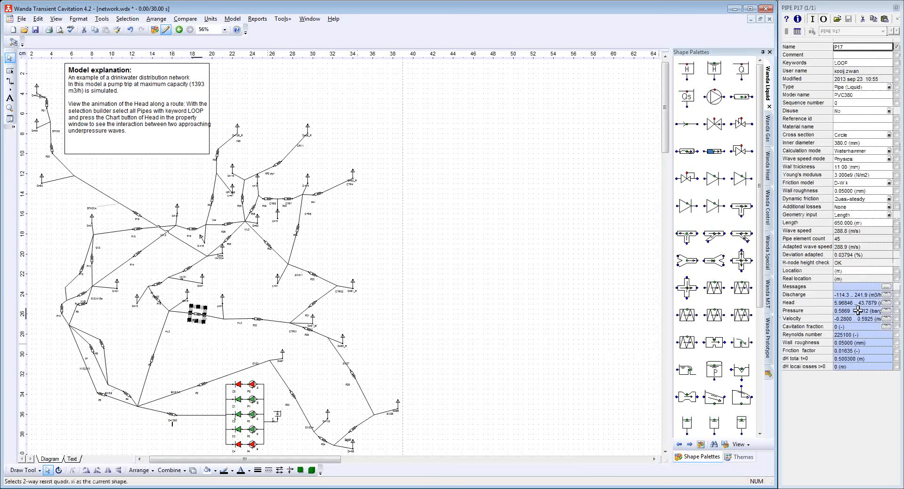
click(314, 272)
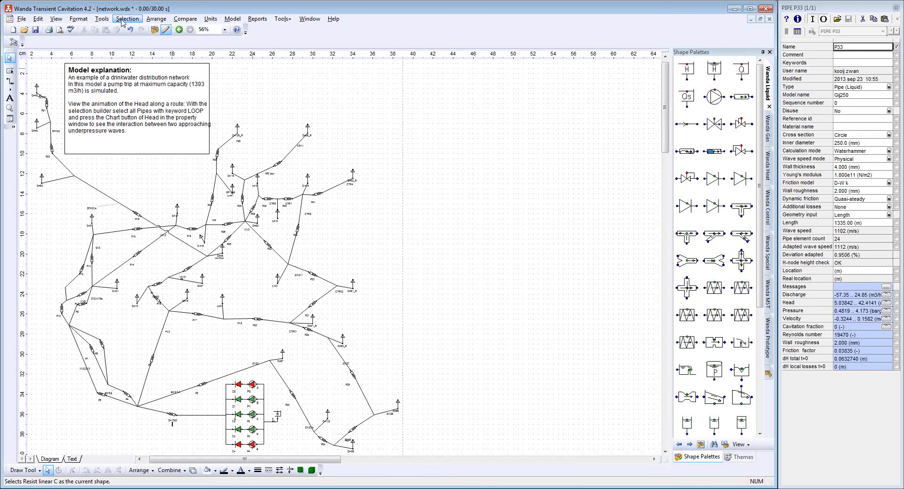
- Select all pipes in the network and list their extreme pressure values in a spreadsheet
click(125, 20)
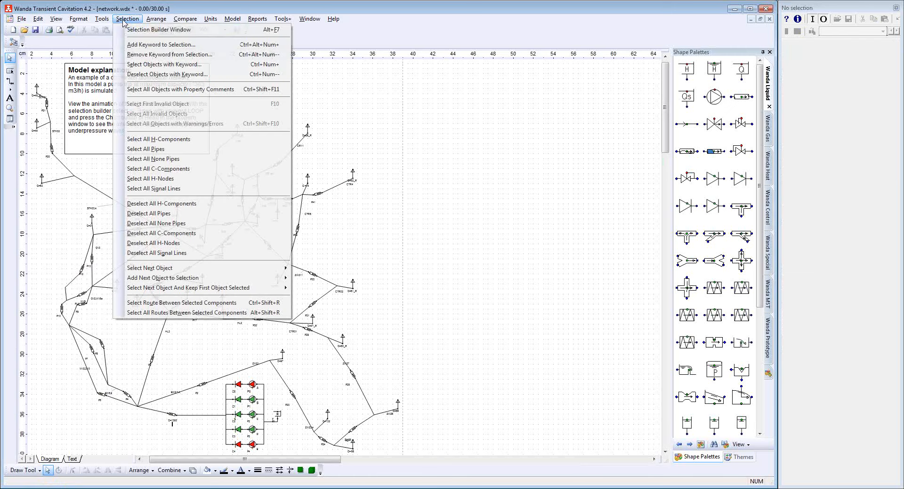
click(140, 150)
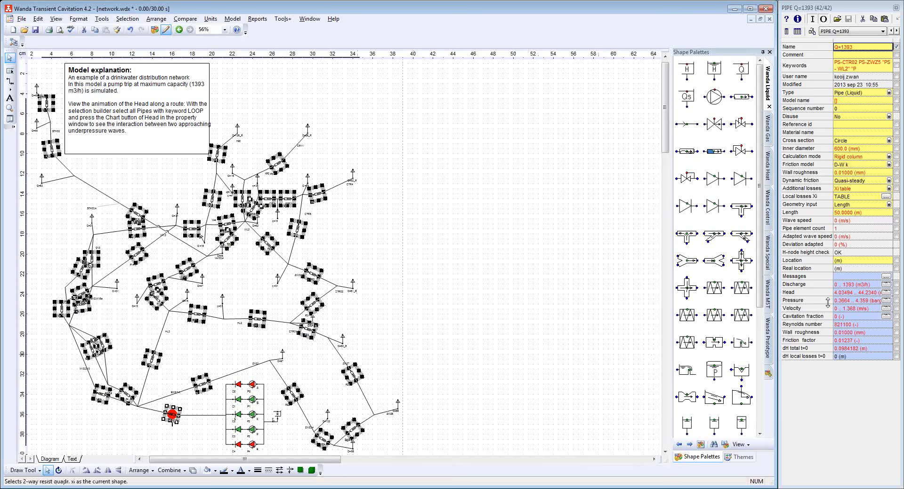
click(850, 301)
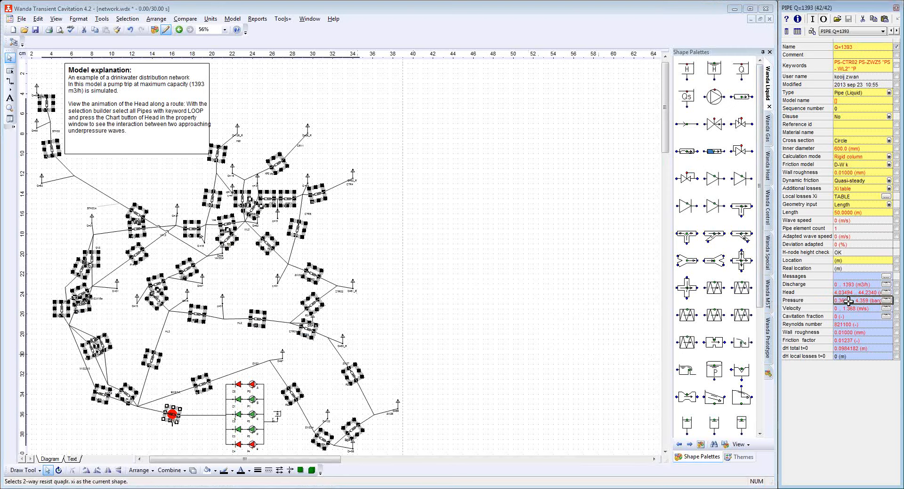
right_click(849, 301)
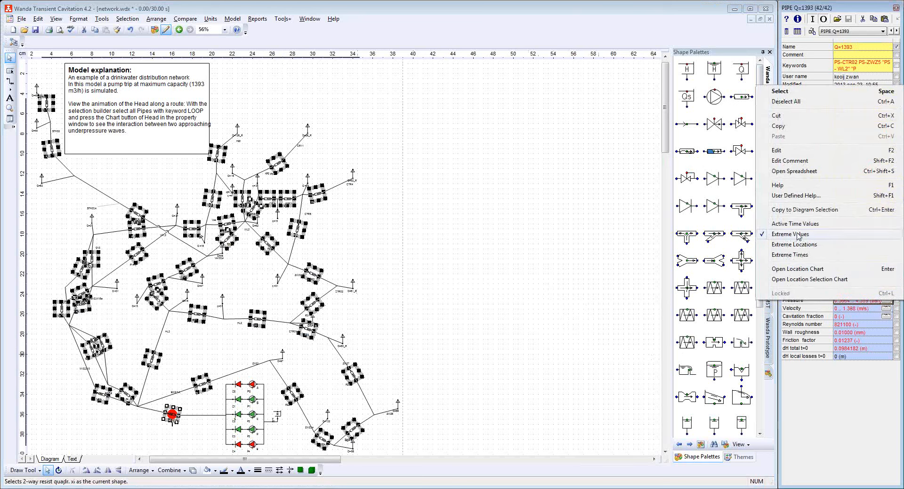
click(855, 303)
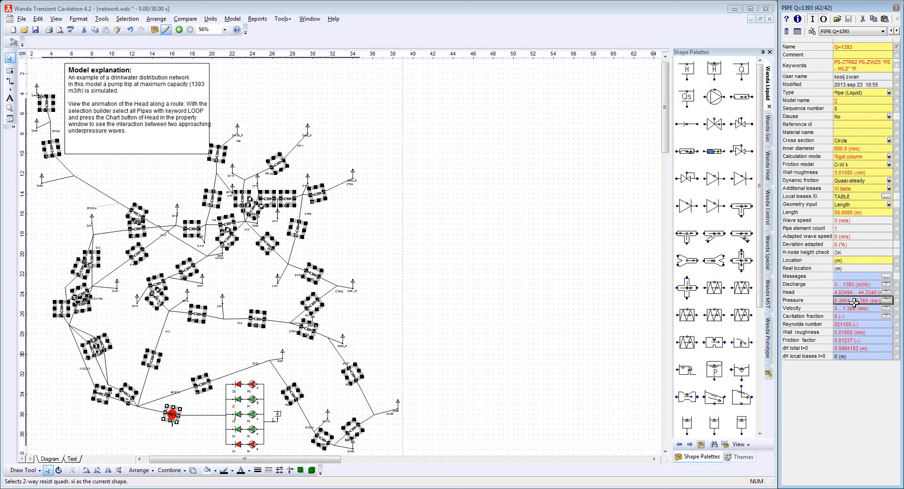
click(797, 33)
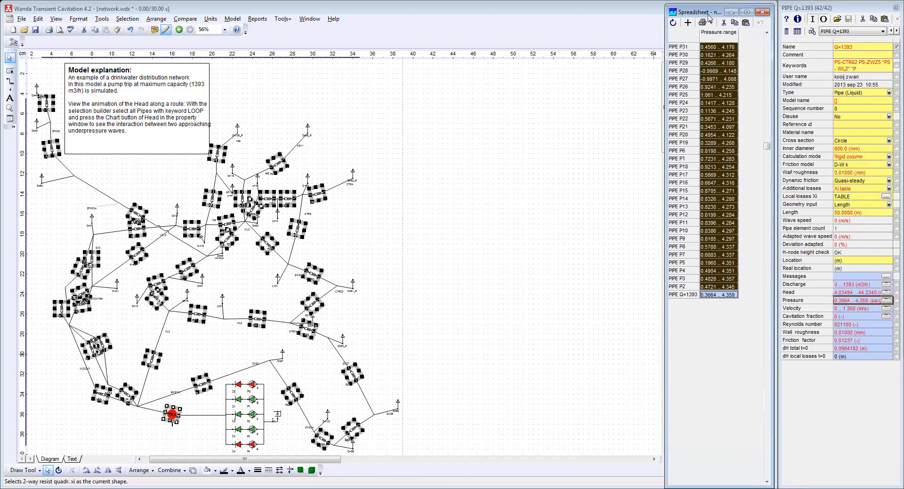
- Separate the minimum and maximum pressures in the spreadsheet and sort the pipes by minimum pressure
drag(716, 16, 521, 45)
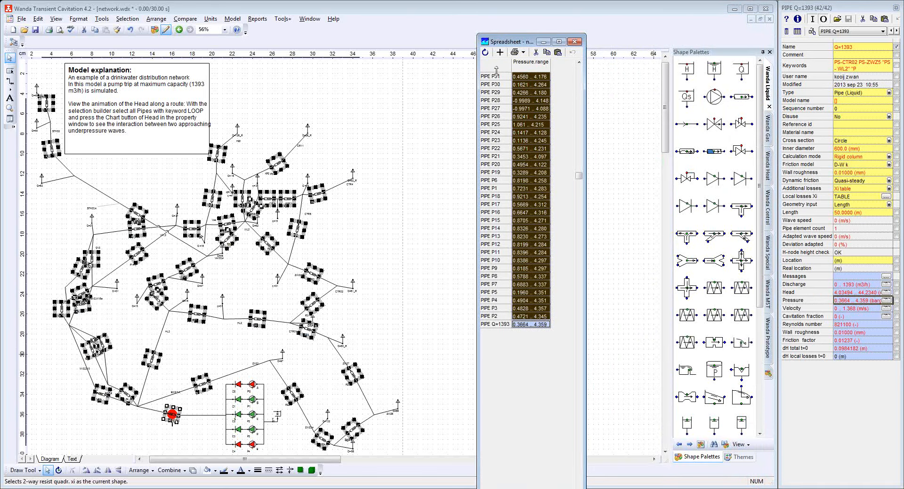
right_click(521, 154)
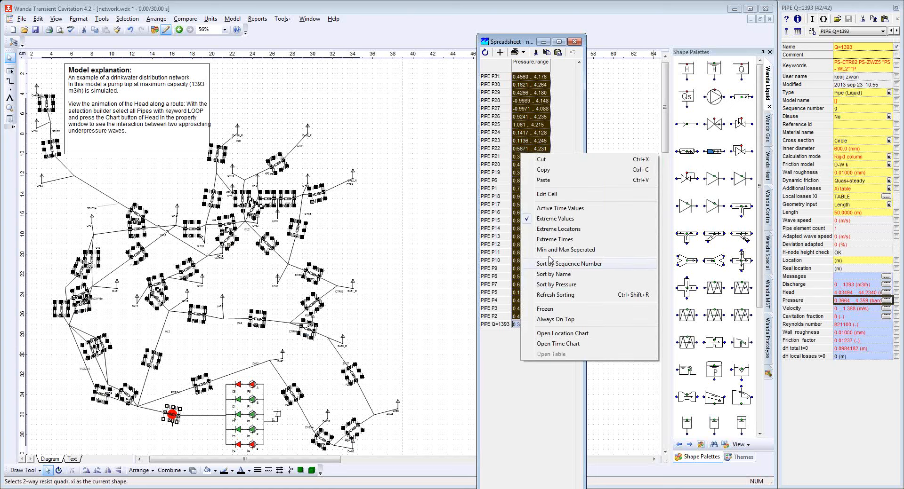
click(574, 250)
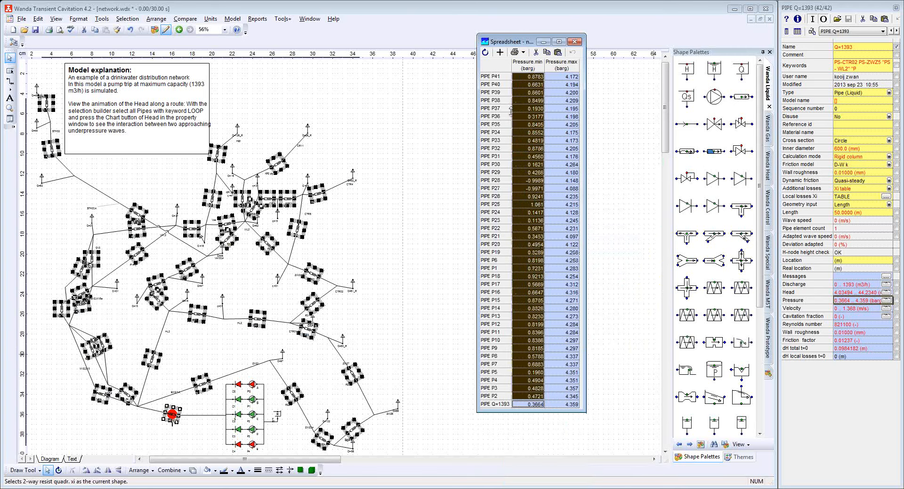
click(530, 166)
right_click(530, 165)
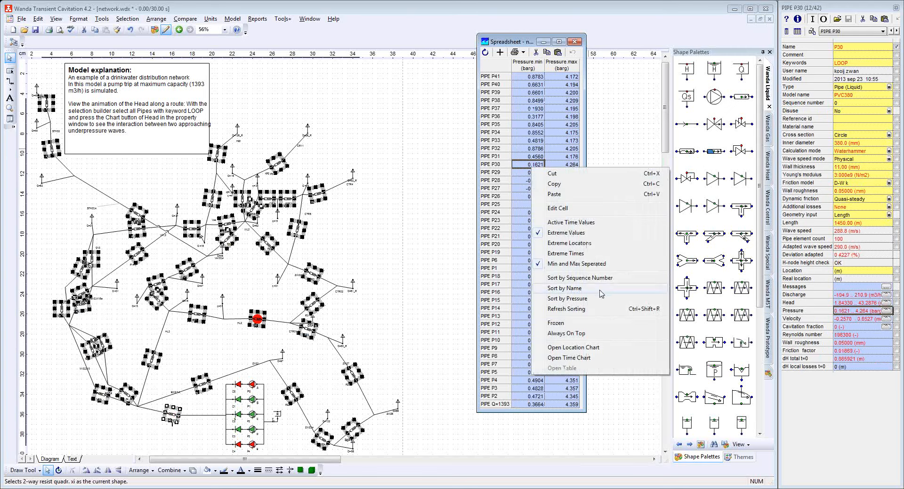
click(560, 301)
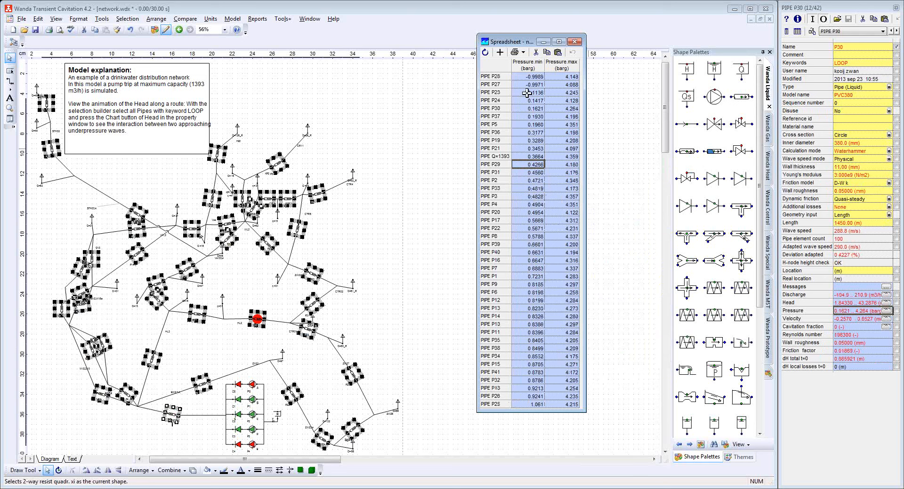
- Locate pipe P28 in the network diagram by selecting its minimum pressure entry in the spreadsheet
click(525, 76)
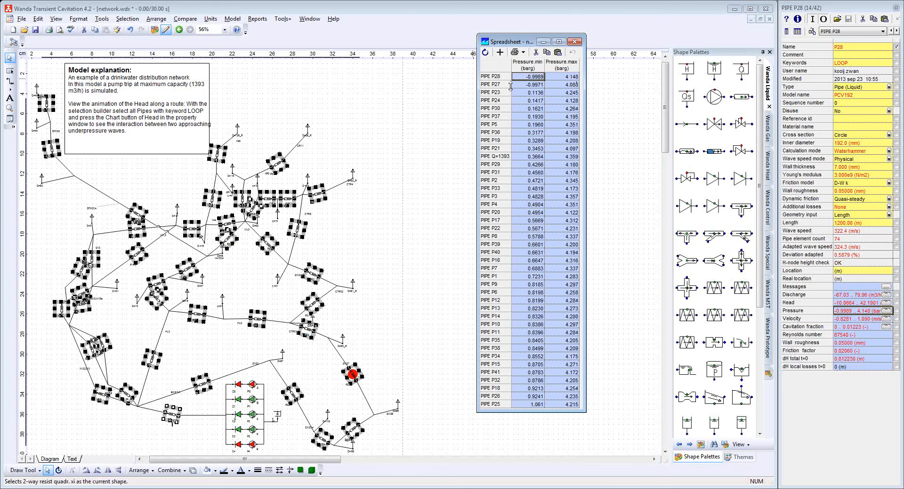
click(410, 154)
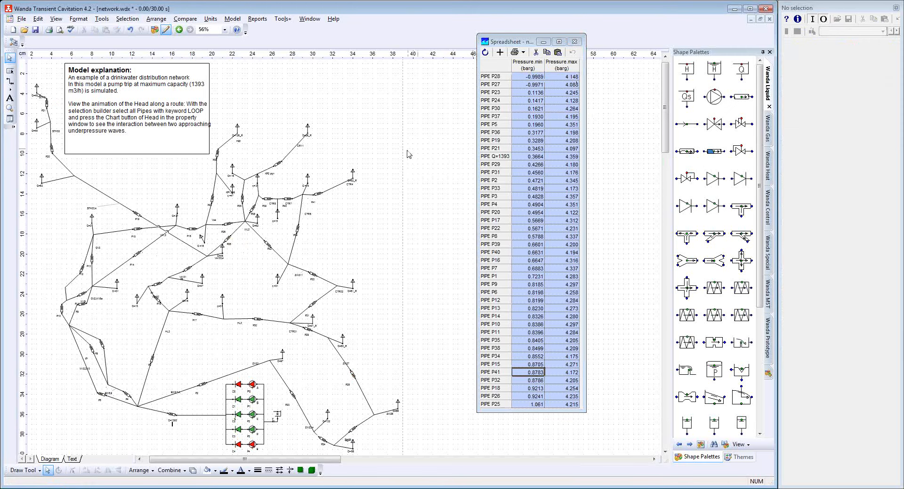
click(535, 77)
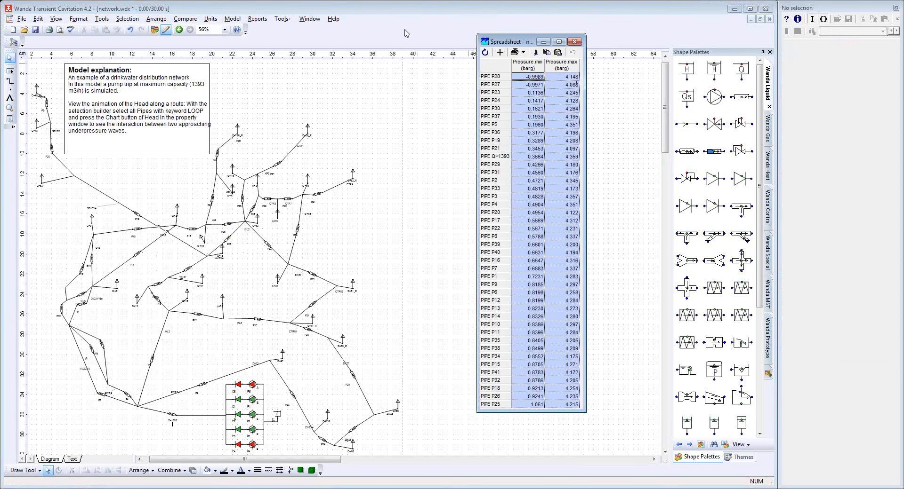
click(373, 15)
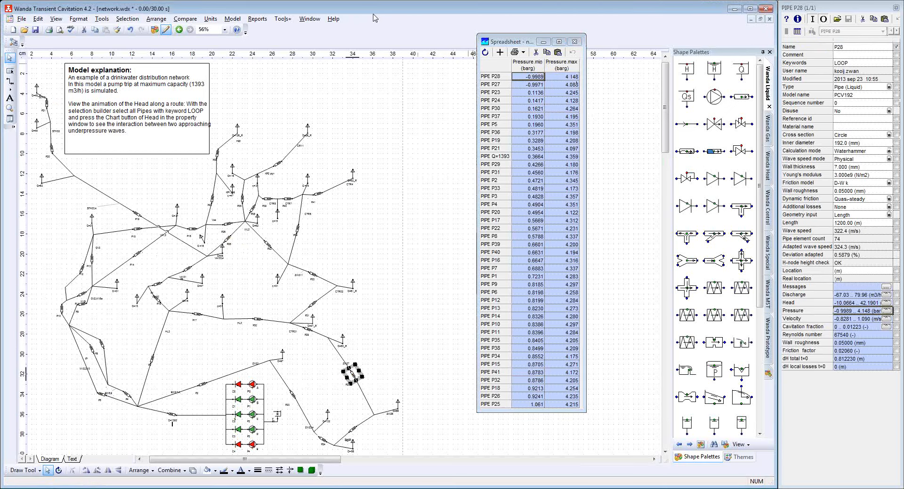
scroll(374, 18, up, 2)
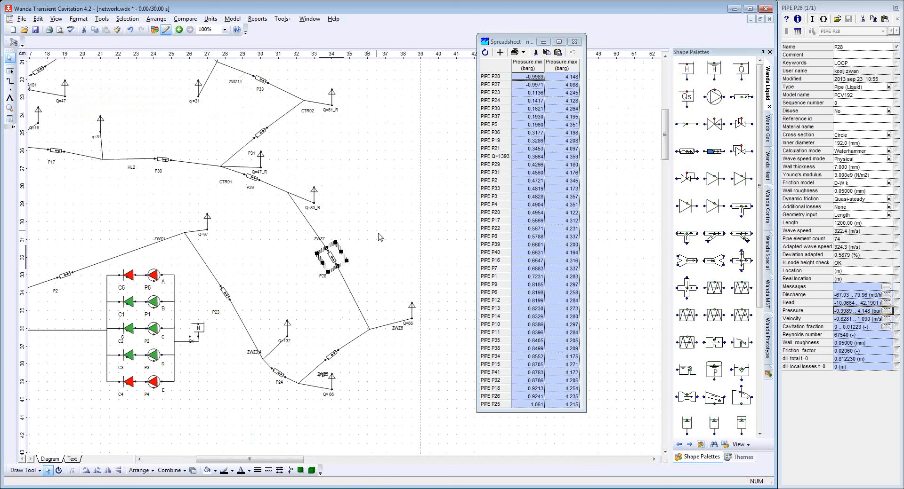
- Clear the pipe selection and close the pressure spreadsheet to expose the whole network diagram
click(380, 238)
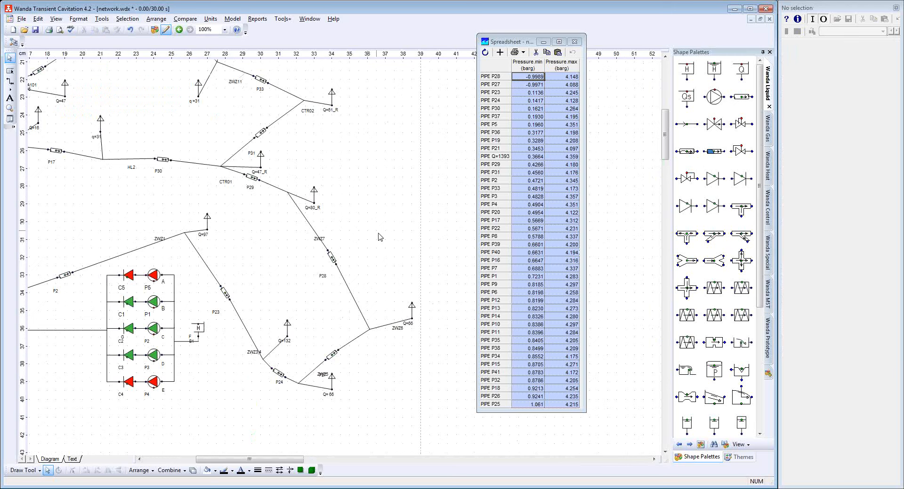
scroll(381, 238, down, 2)
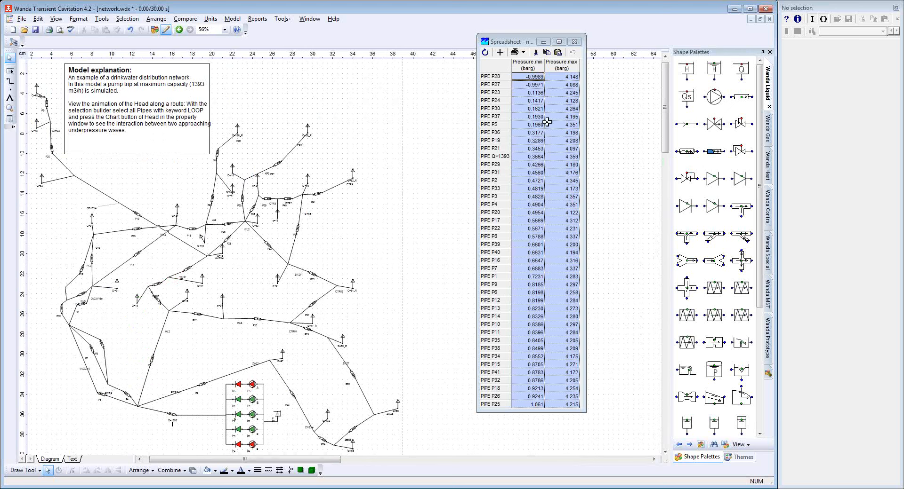
click(574, 42)
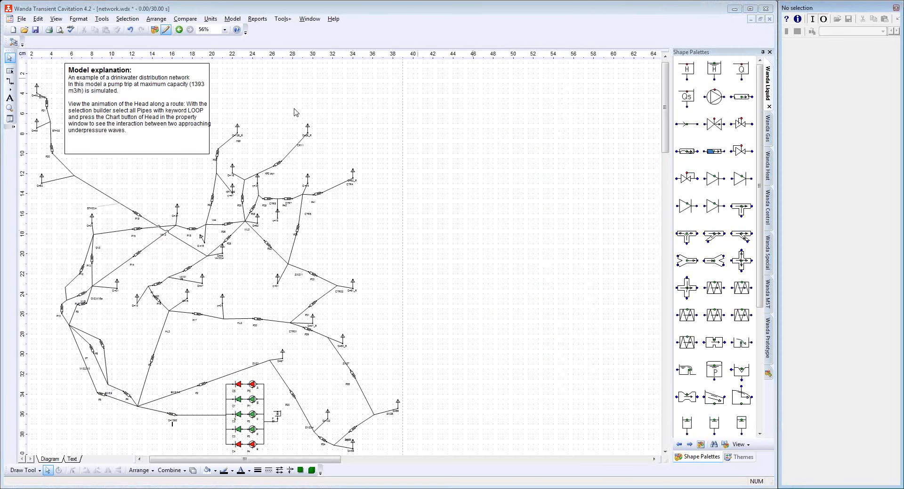
- Use the Selection builder to select all components whose Keywords property equals LOOP
click(135, 22)
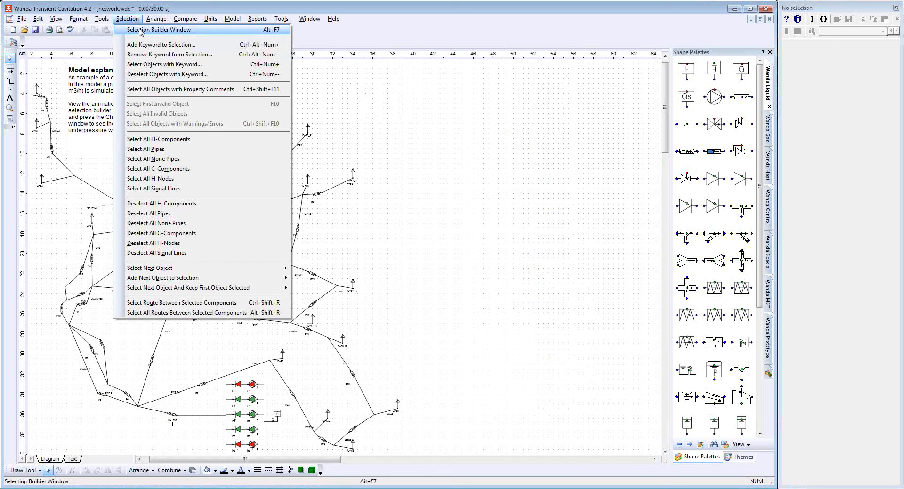
click(139, 30)
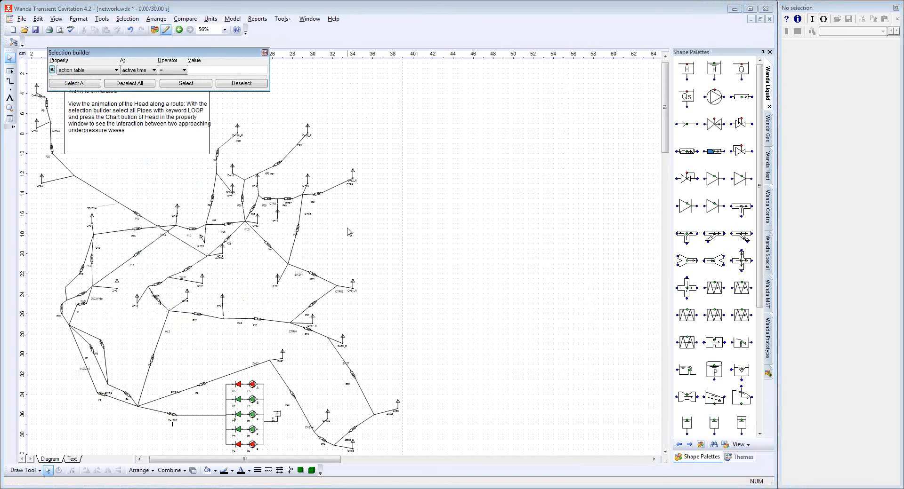
drag(197, 52, 340, 82)
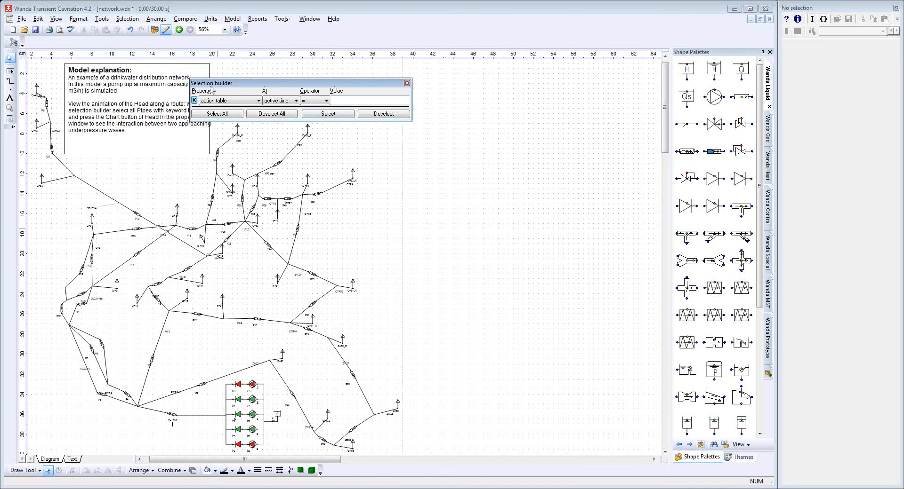
click(194, 100)
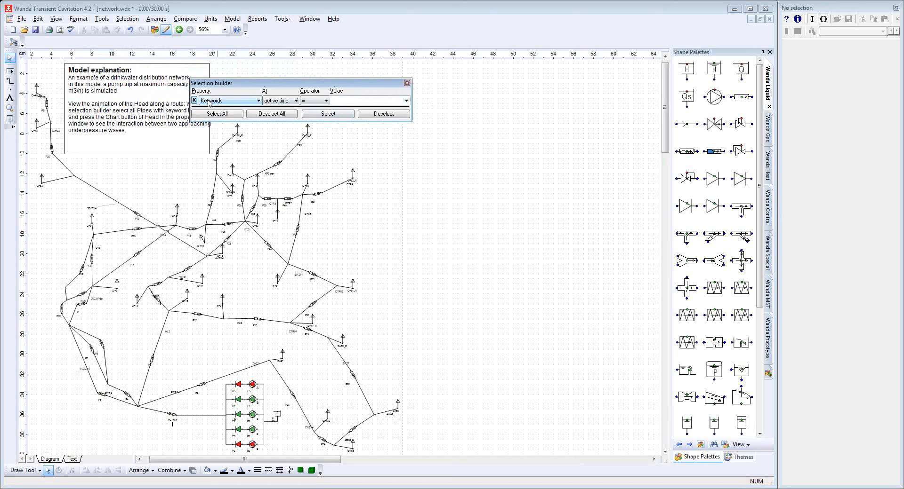
click(406, 100)
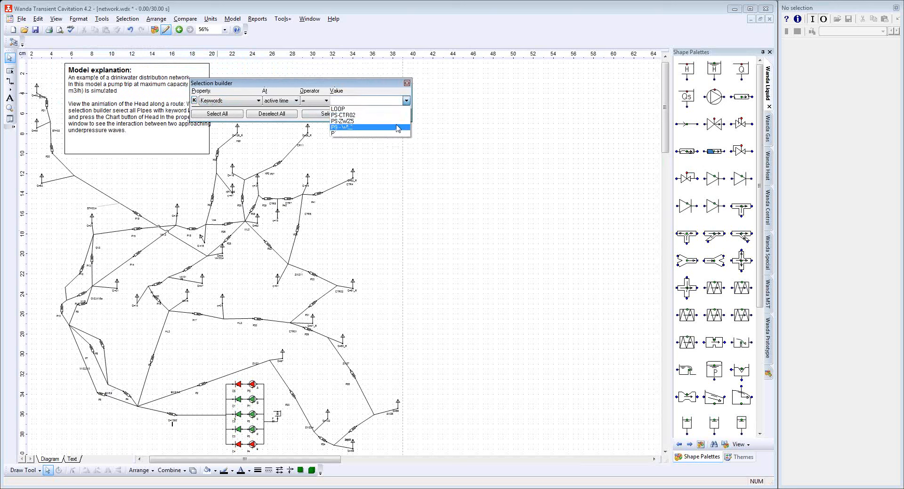
click(347, 109)
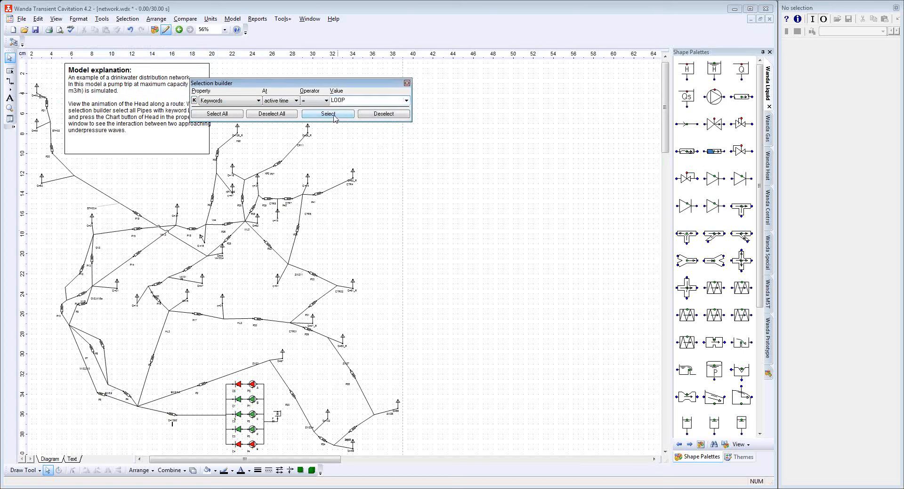
click(328, 114)
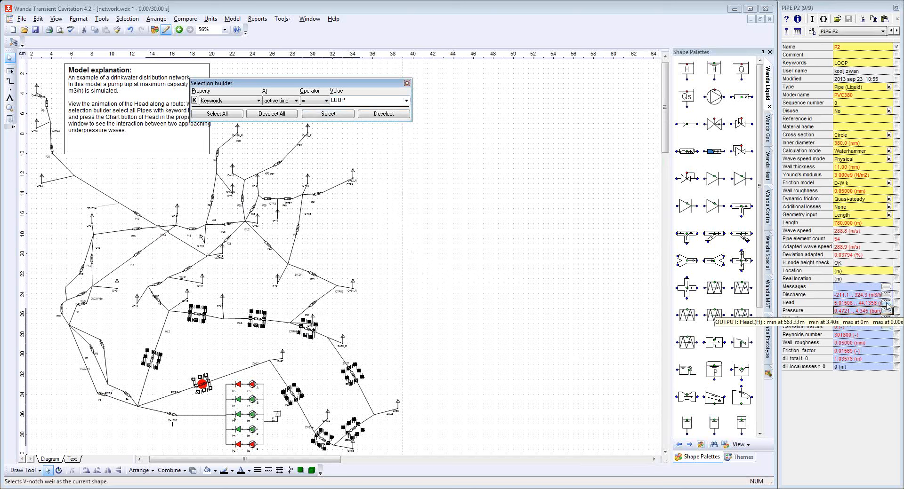
- Chart the head along the selected LOOP pipe route, play its time animation, and close the chart
click(886, 303)
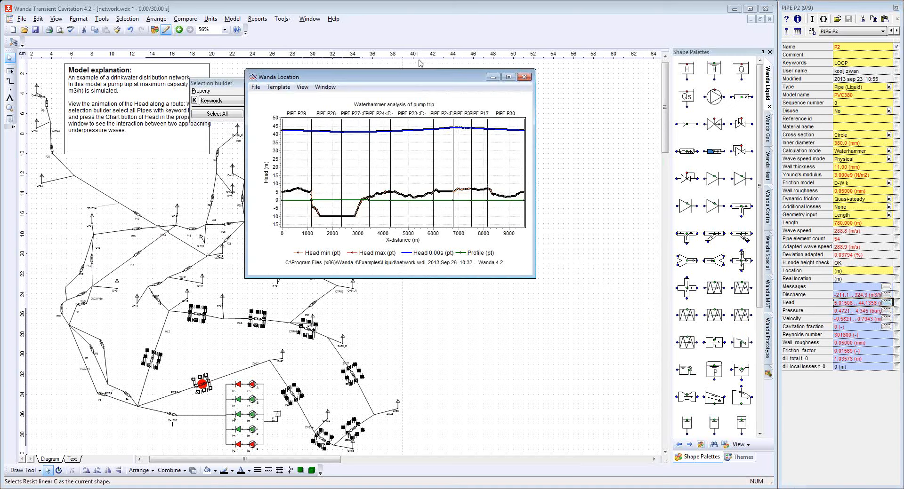
drag(418, 80, 523, 173)
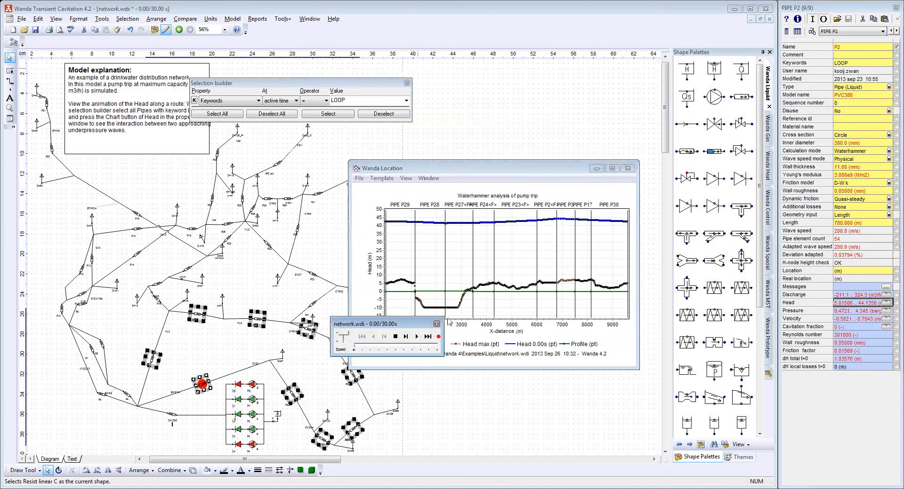
drag(403, 325, 484, 382)
click(495, 393)
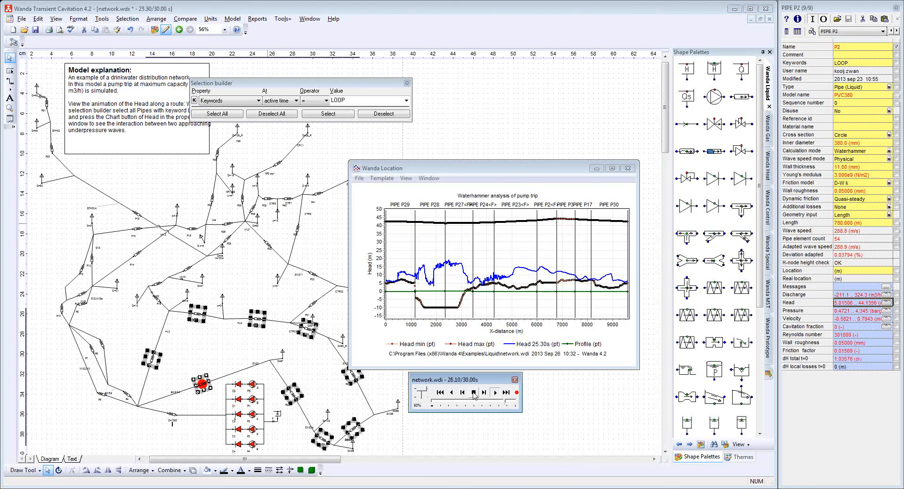
click(474, 393)
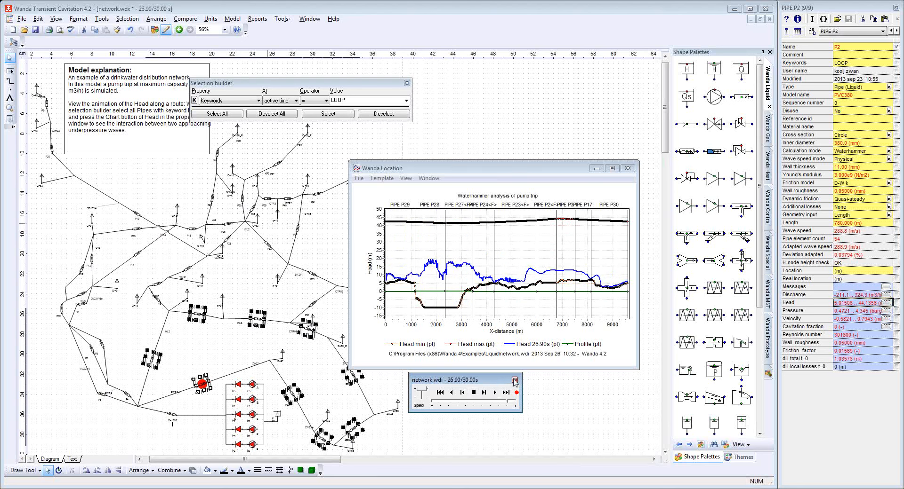
click(514, 380)
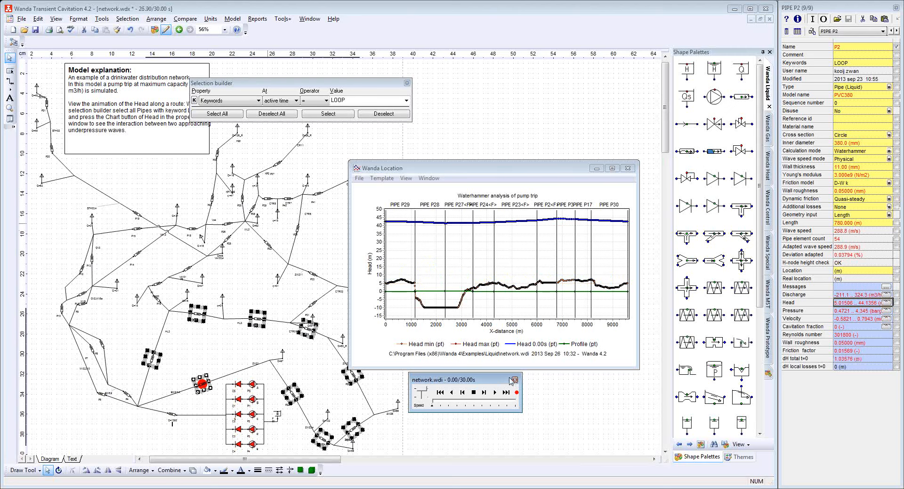
click(628, 168)
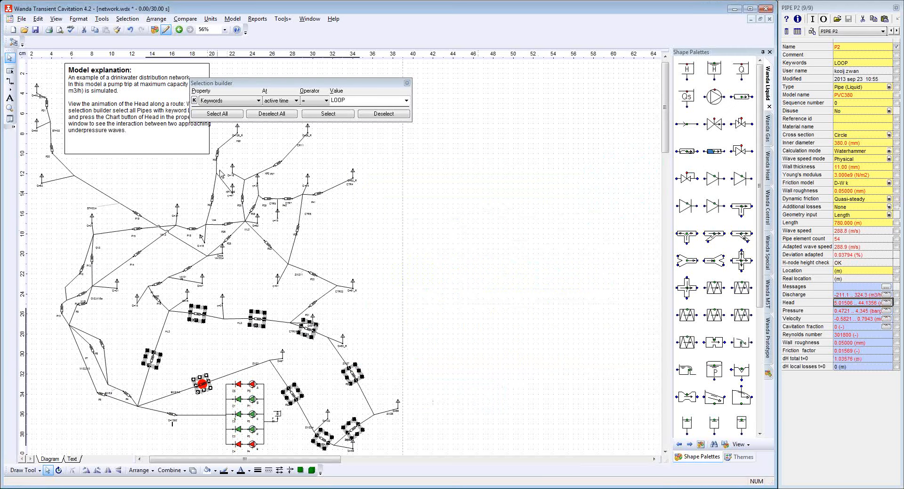
- Change the Selection builder property to Pressure and clear the current pipe selection
click(250, 103)
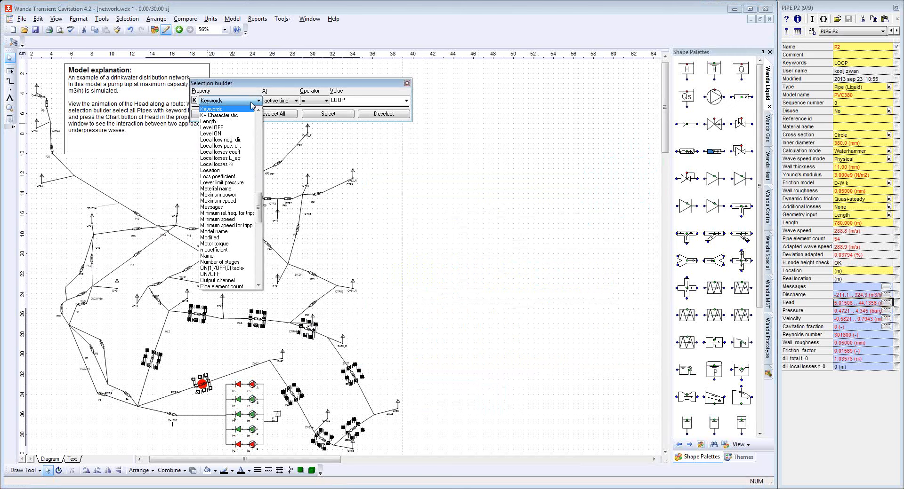
text(power)
key(Down)
key(Down)
key(Down)
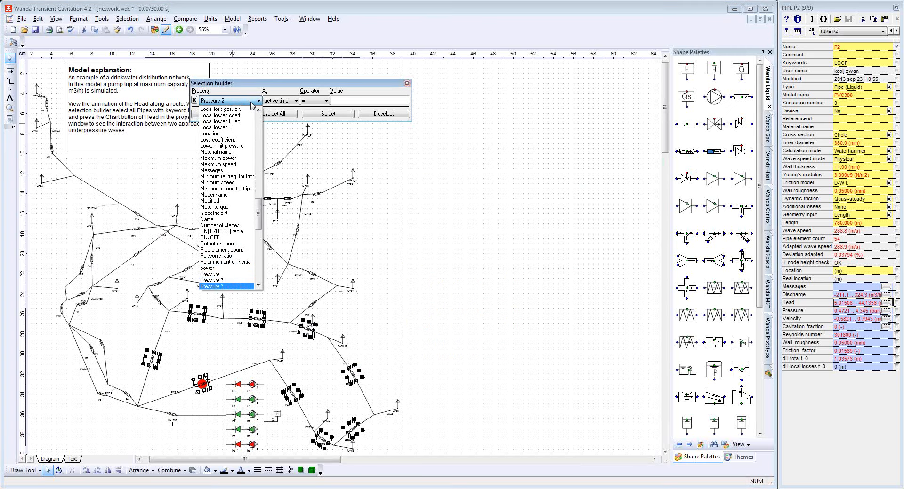
key(Up)
key(Up)
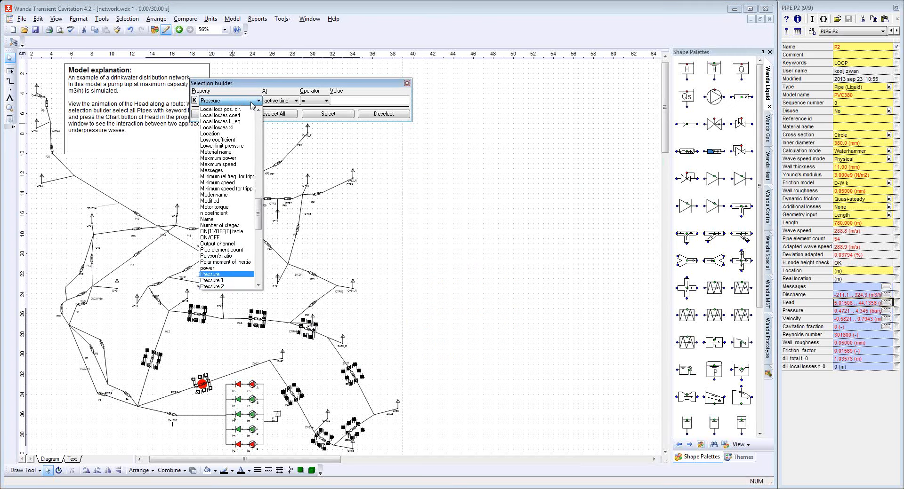
click(226, 274)
click(455, 251)
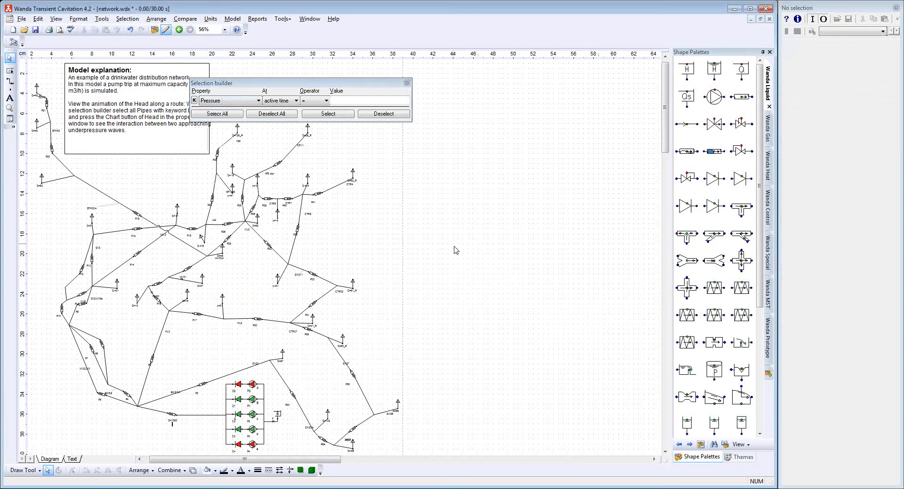
- Select all components with a minimum pressure < 1.0 using the Selection builder
click(289, 102)
click(274, 122)
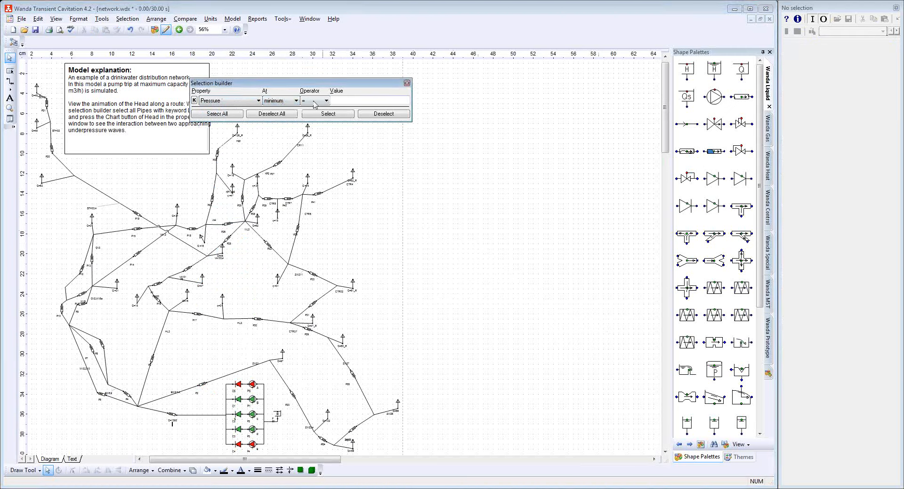
click(315, 101)
click(314, 122)
click(328, 114)
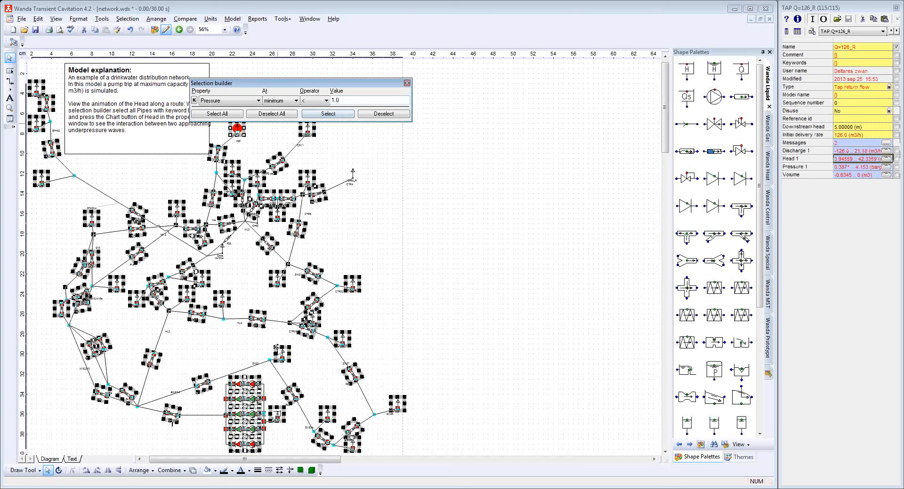
- Colour the lines of the selected components lime green and clear the selection
click(233, 471)
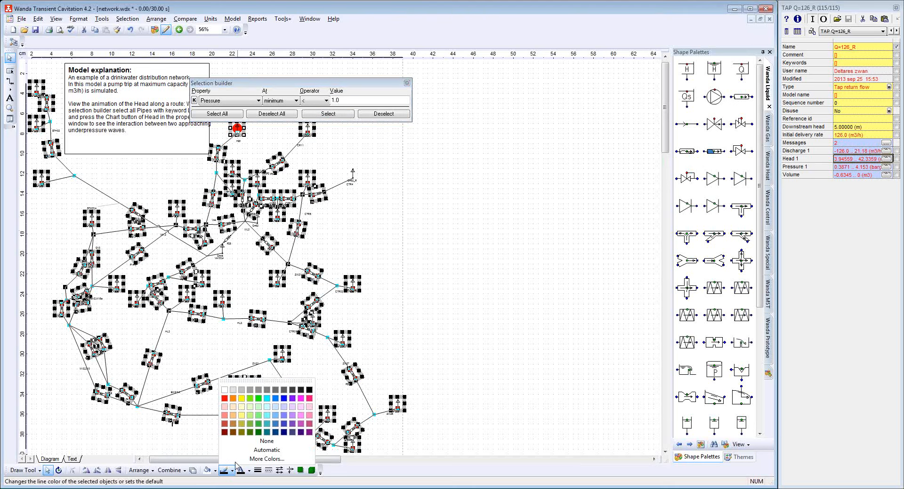
click(249, 399)
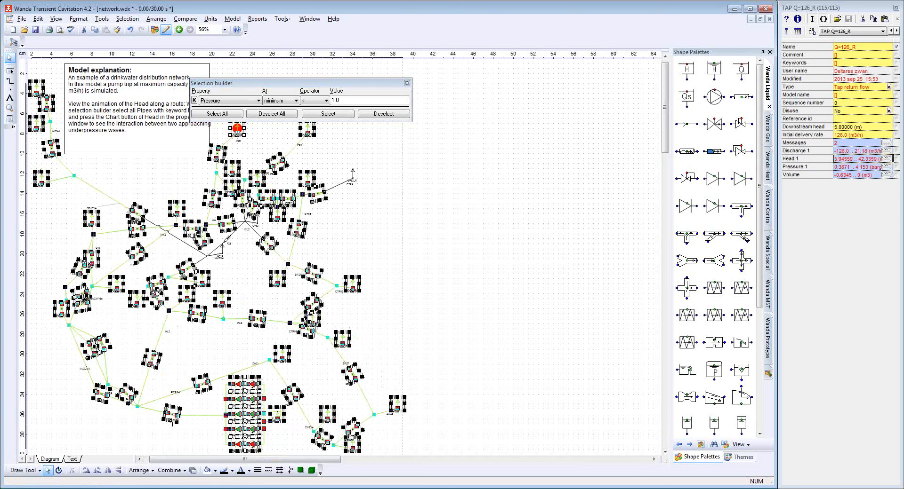
click(380, 217)
- Select the components with minimum pressure < 0.5 and colour their lines yellow
click(349, 101)
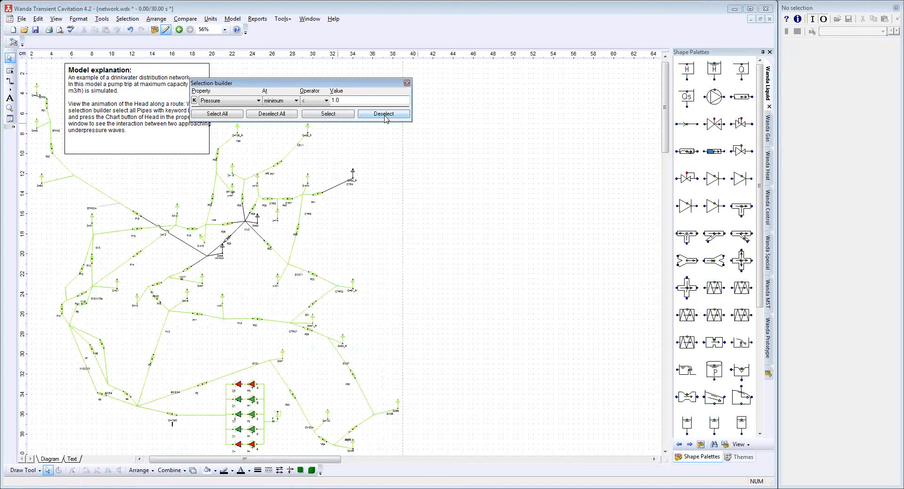
click(310, 116)
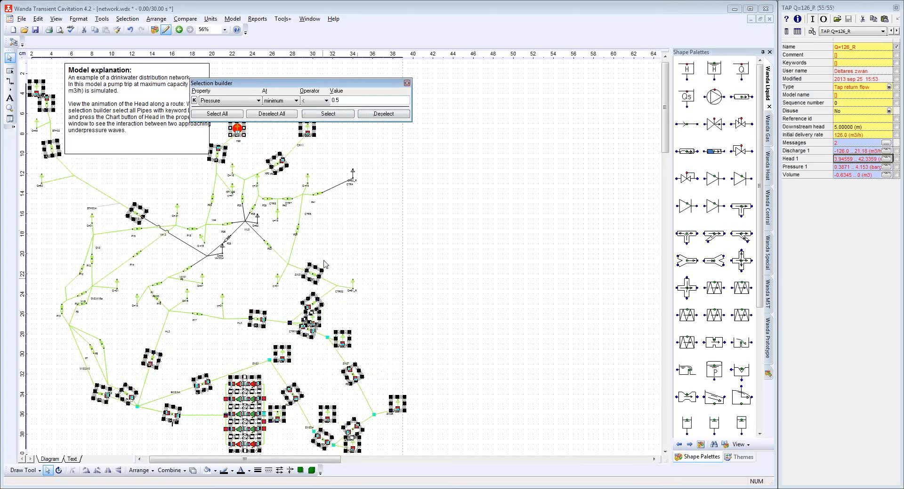
click(232, 473)
click(244, 401)
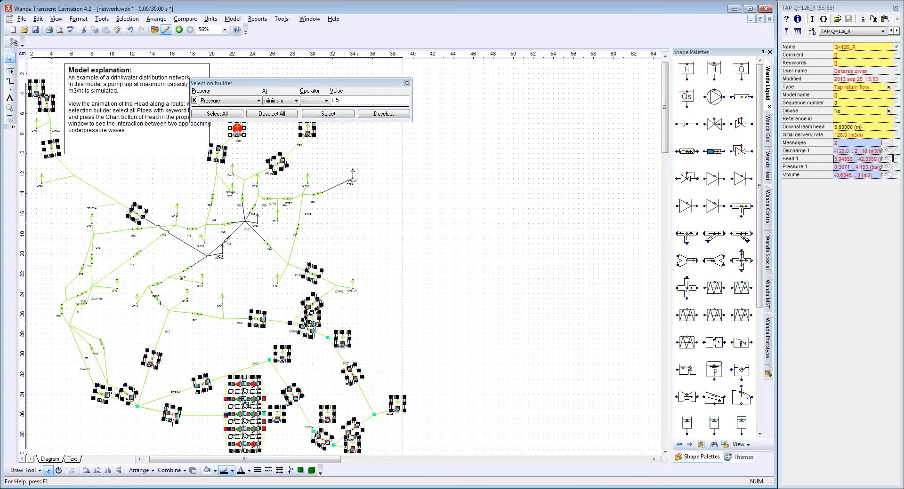
click(400, 267)
- Select the components with minimum pressure < 0 and colour their lines orange
click(352, 100)
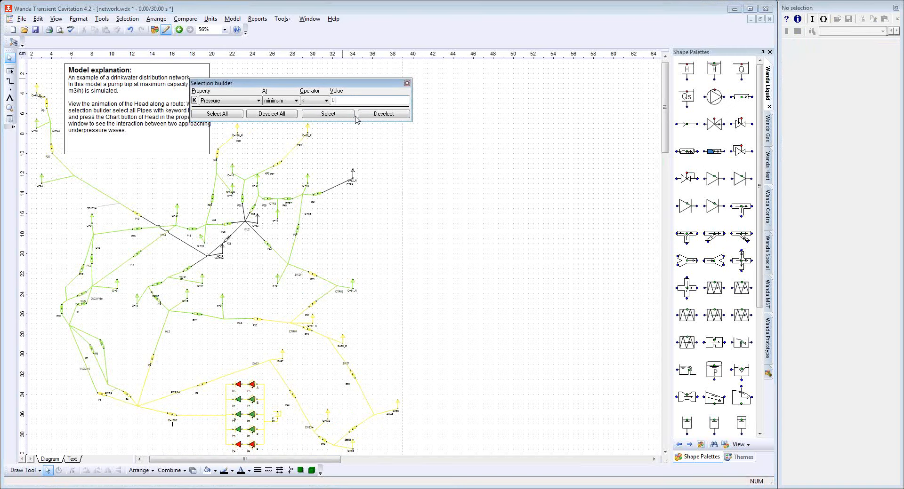
click(328, 114)
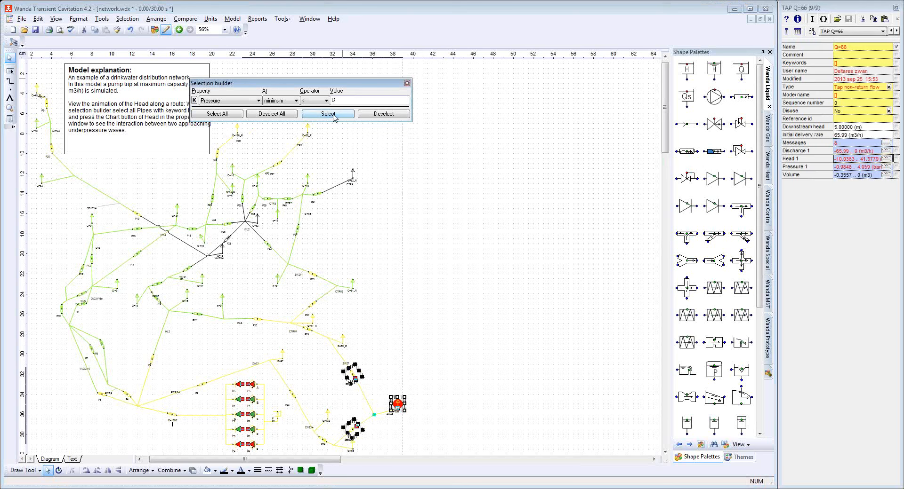
click(232, 471)
click(233, 399)
click(331, 115)
click(429, 234)
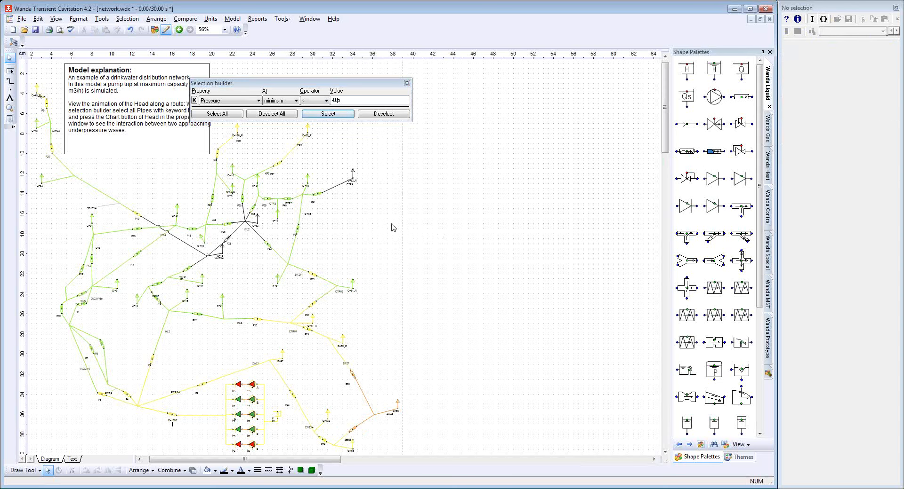
- Select the components with minimum pressure < -0.5, colour their lines red, and move the Selection builder clear of the network
click(328, 114)
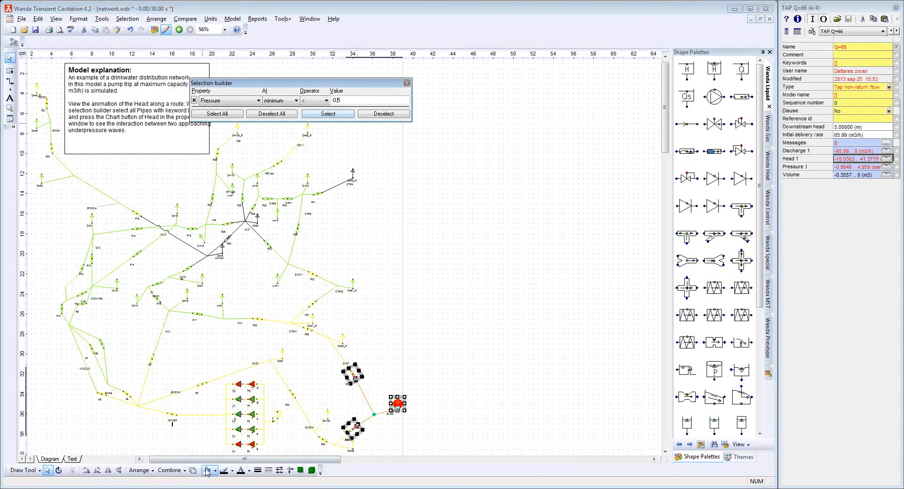
click(232, 471)
click(226, 402)
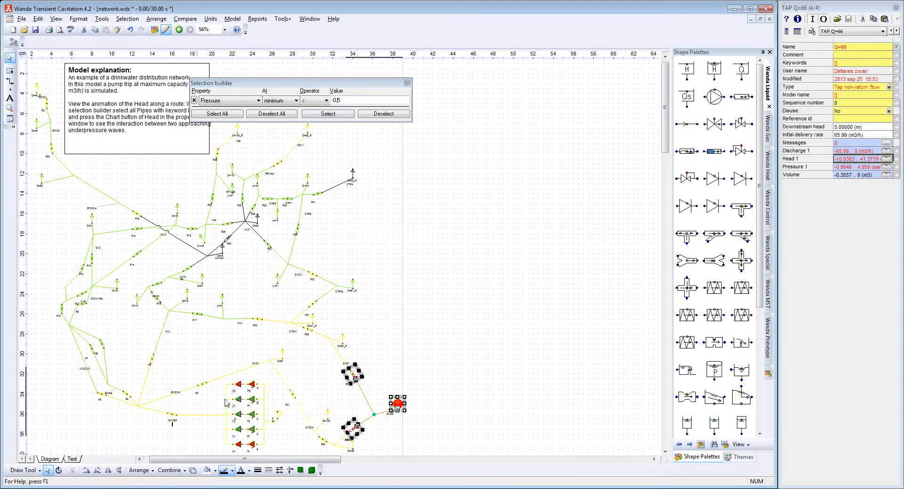
click(394, 345)
click(376, 88)
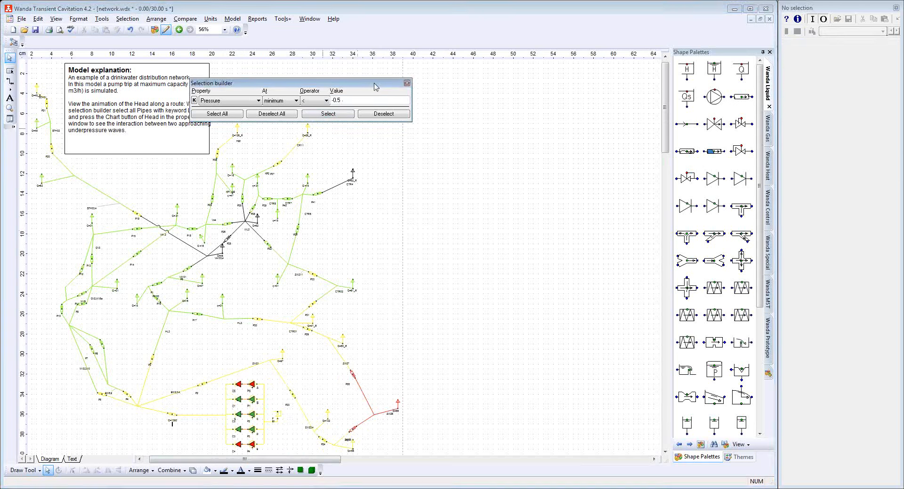
drag(375, 87, 592, 72)
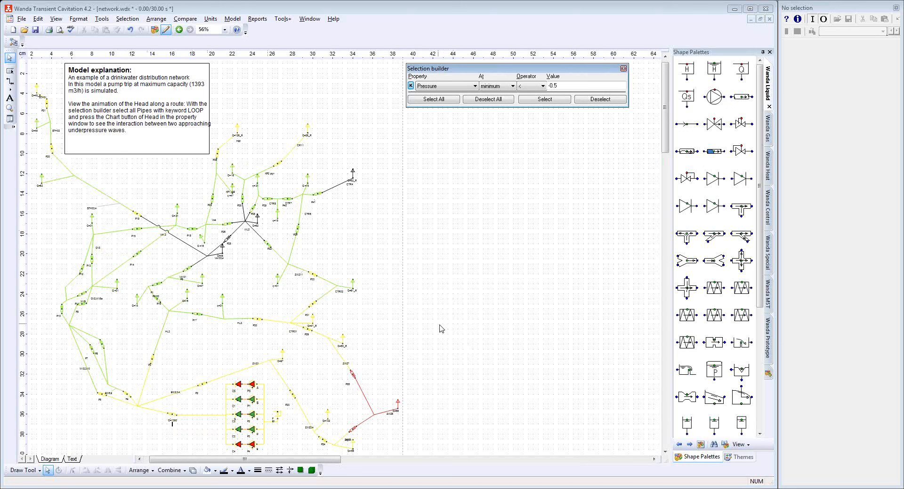
drag(473, 69, 455, 154)
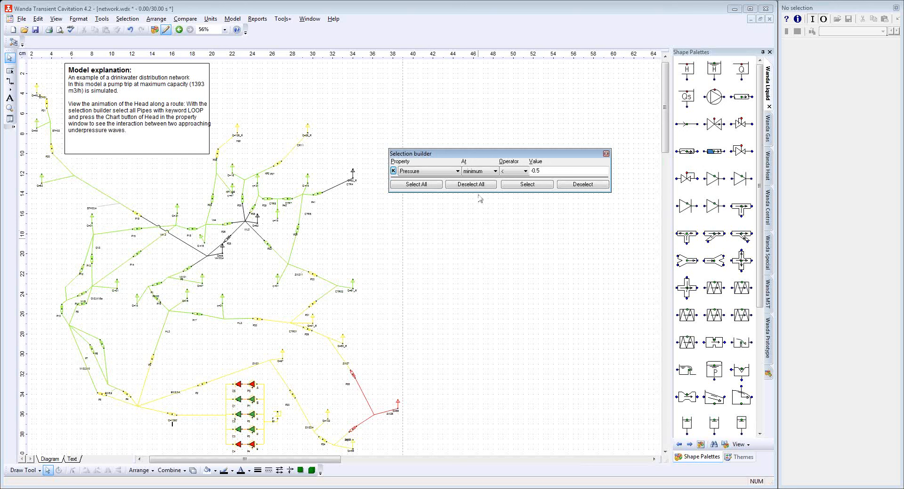
- Select all components whose Type at active time equals "Tap non-return flow" with the Selection builder
click(457, 171)
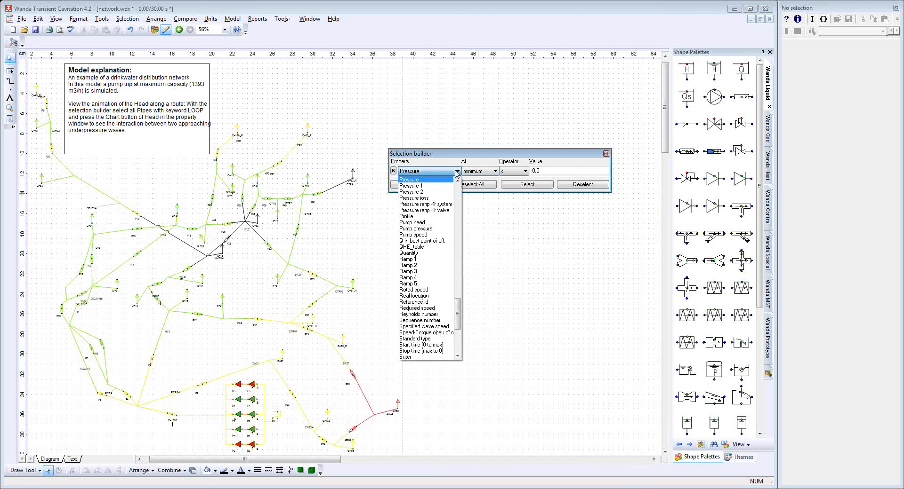
key(Down)
key(Down)
key(Down)
key(Down)
key(Down)
key(Down)
key(Down)
key(Down)
key(Down)
key(Down)
key(Down)
key(Down)
key(Down)
key(Down)
key(Down)
key(Down)
key(Down)
key(Down)
key(Down)
key(Down)
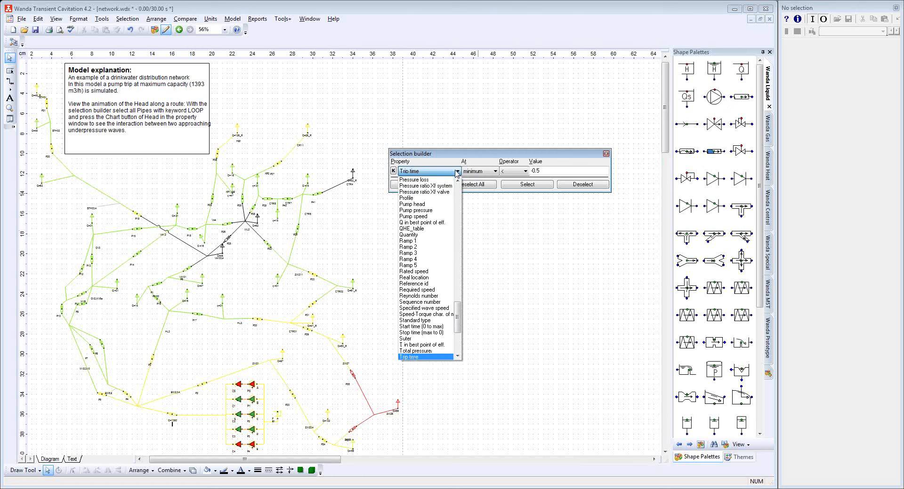
key(Up)
key(Return)
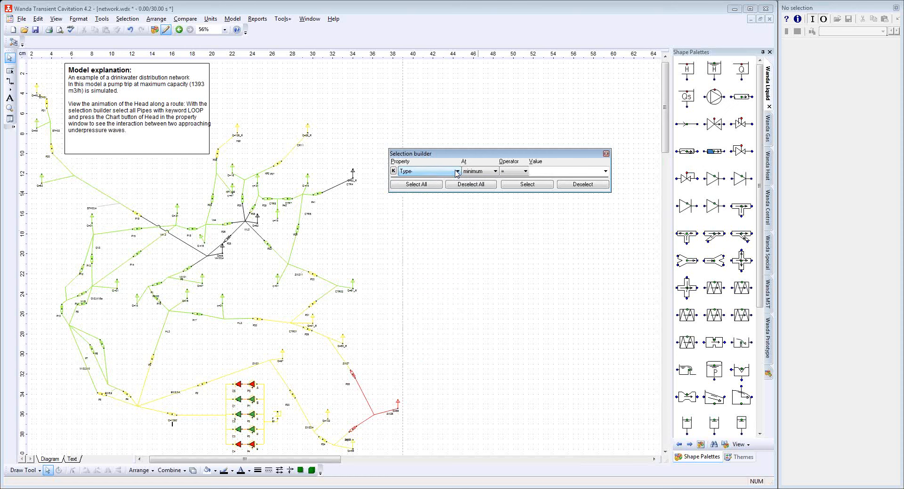
click(475, 172)
click(482, 185)
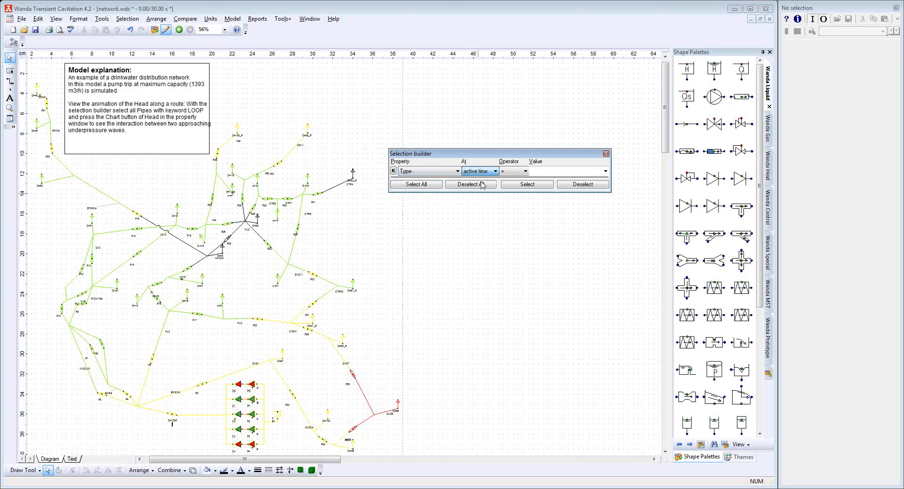
click(605, 171)
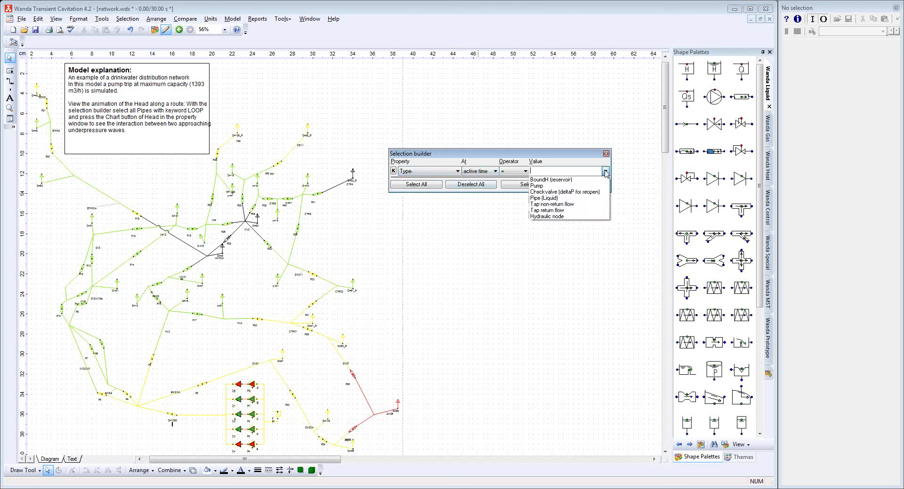
click(582, 206)
click(527, 185)
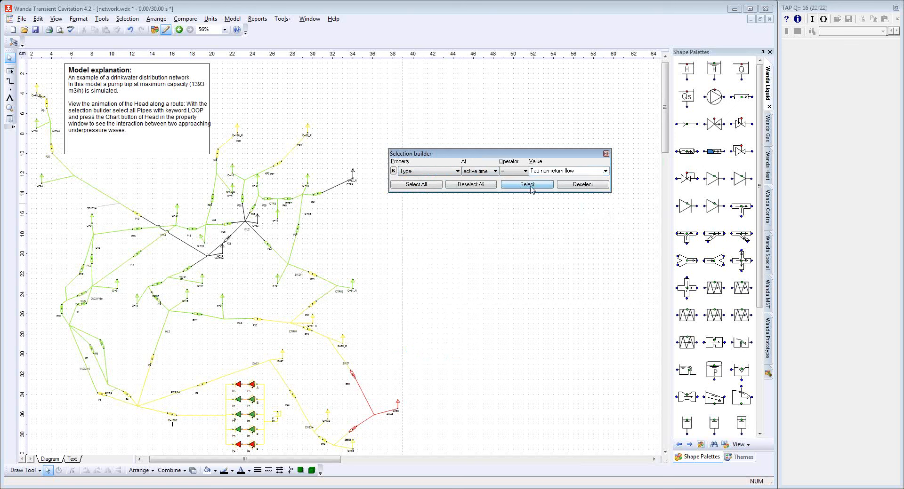
- Add all components of type "Tap return flow" to the selection
click(605, 171)
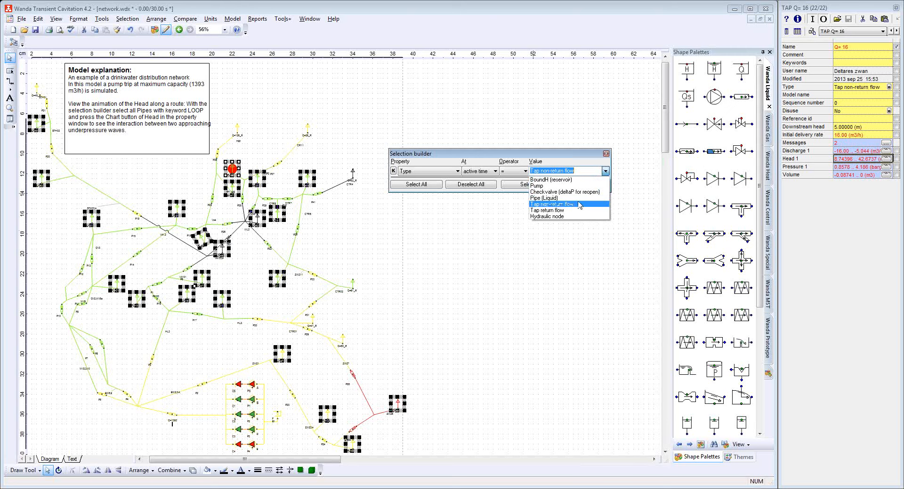
click(571, 205)
click(534, 184)
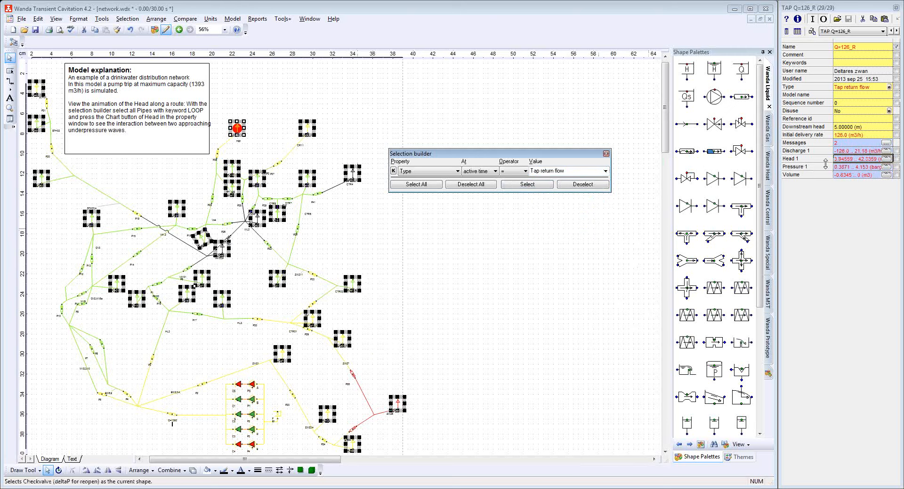
- Open a spreadsheet of the selected taps' Initial delivery rate, place it over the diagram and select the whole column
click(855, 135)
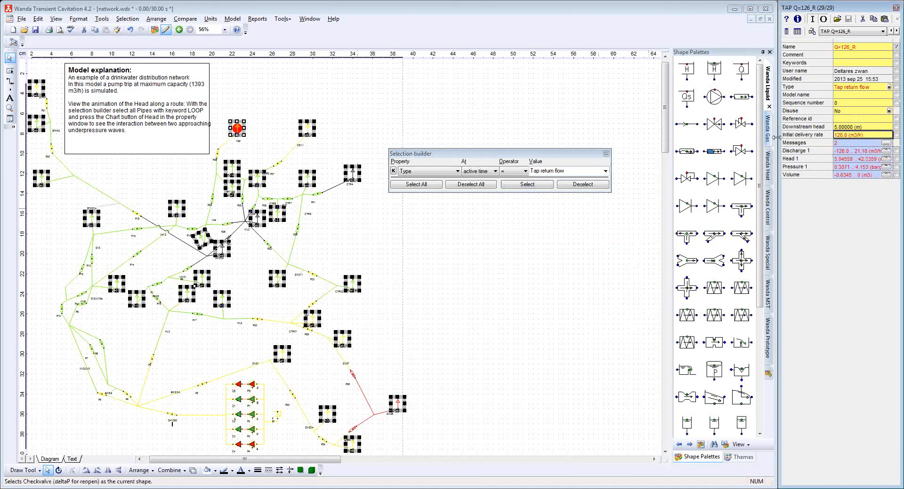
click(797, 32)
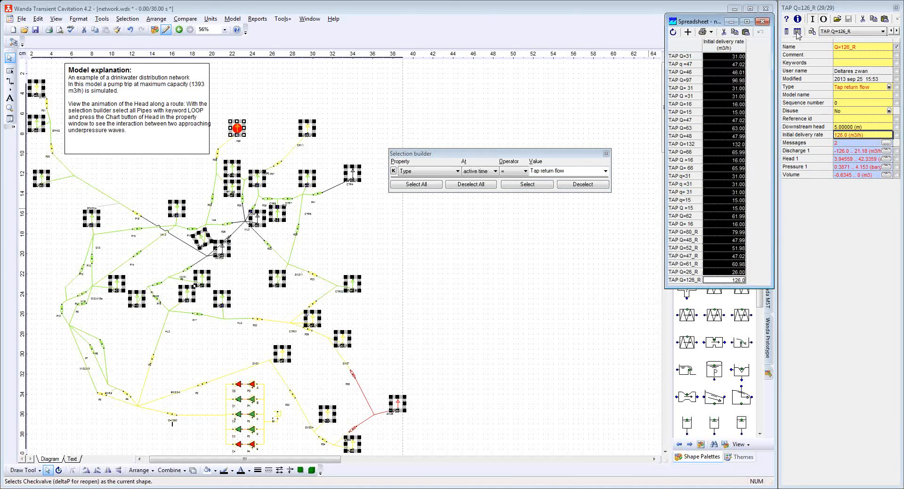
drag(711, 23, 578, 83)
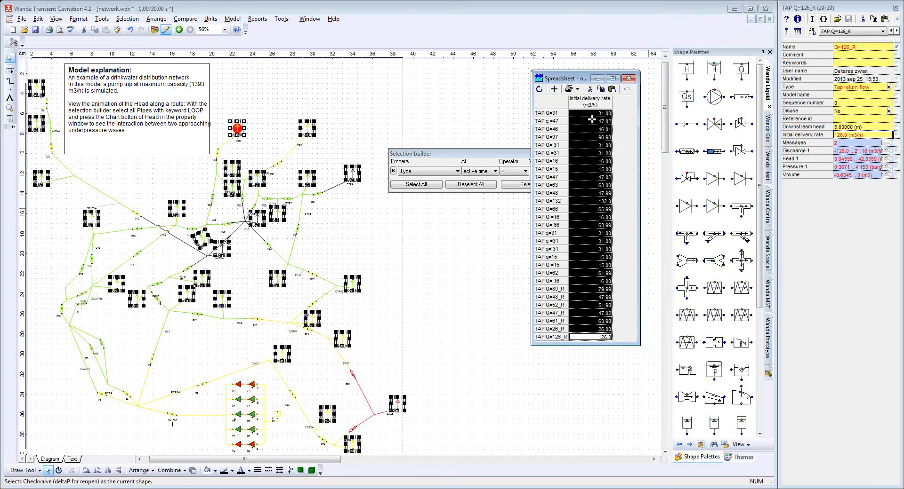
click(589, 100)
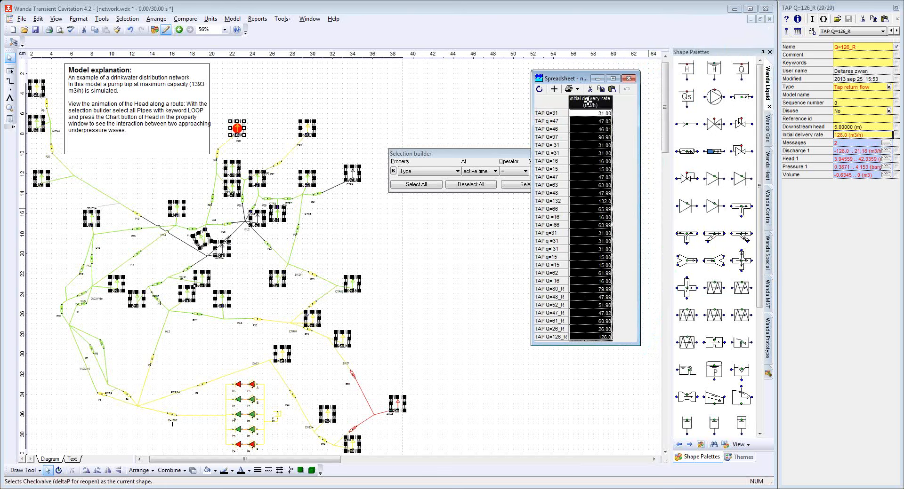
- Multiply all selected initial delivery rates by 1.5, then close the spreadsheet and the Selection builder
click(554, 89)
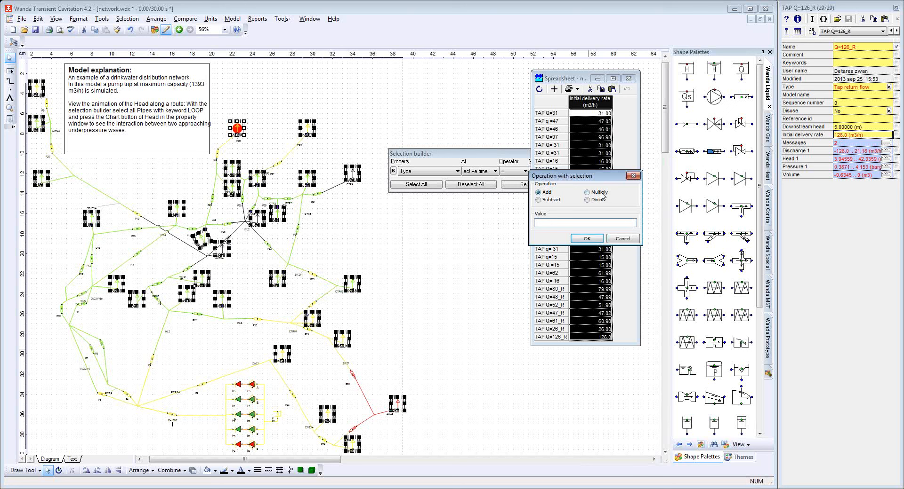
click(593, 193)
click(588, 239)
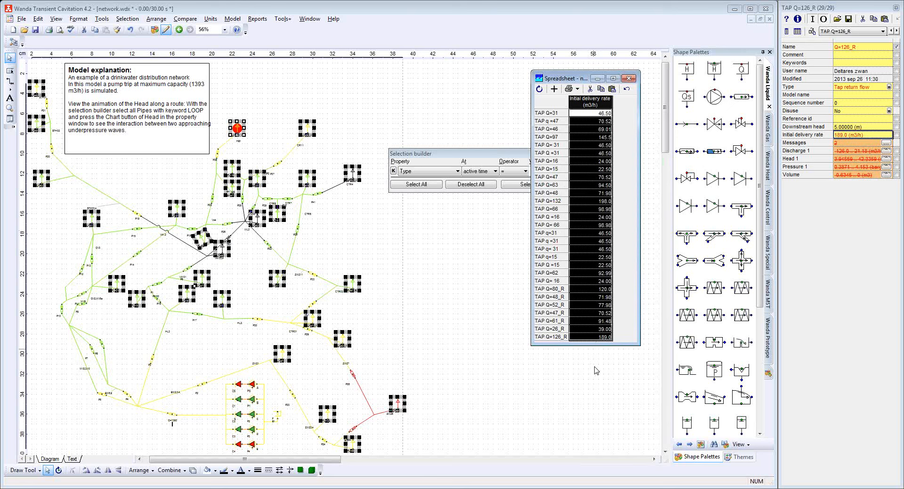
click(630, 79)
click(608, 155)
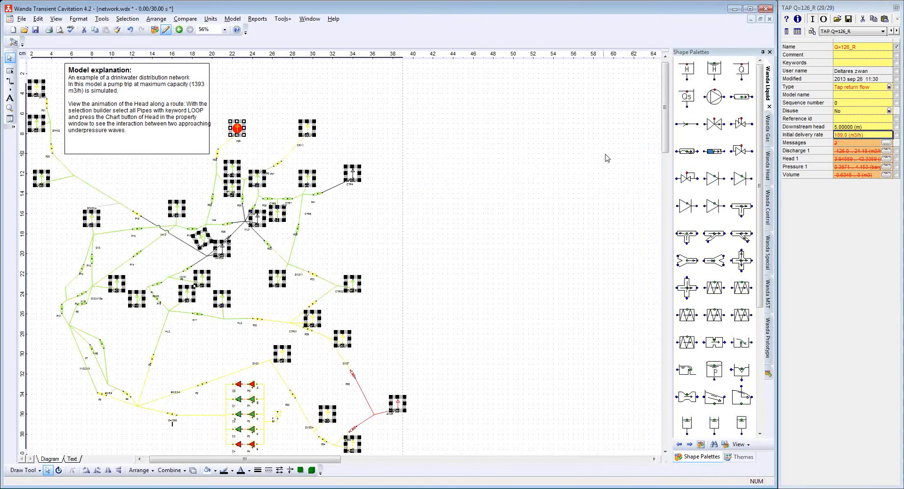
- Switch to the network2.wdx model and open its Selection builder window
click(309, 19)
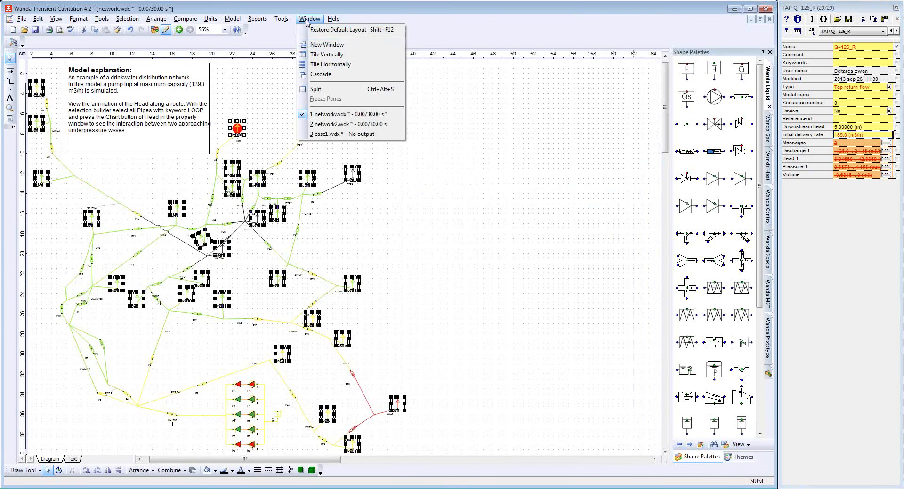
click(349, 125)
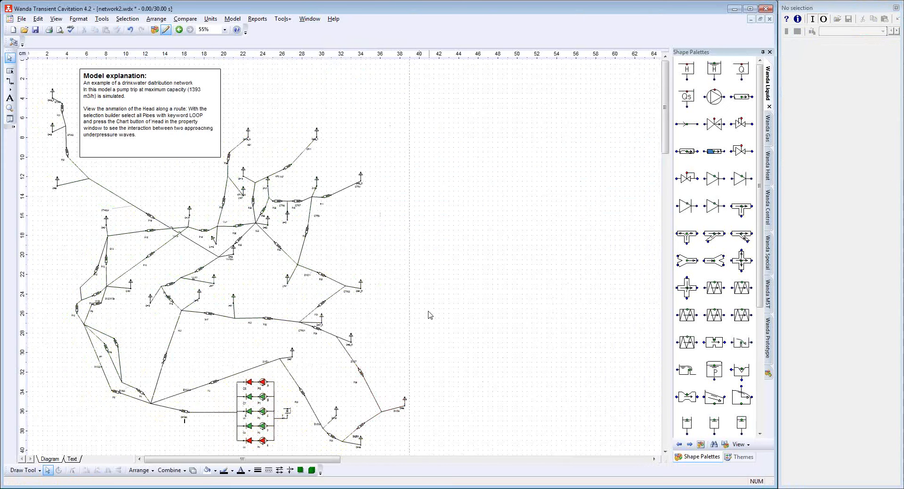
scroll(428, 312, down, 3)
drag(277, 460, 254, 460)
click(130, 19)
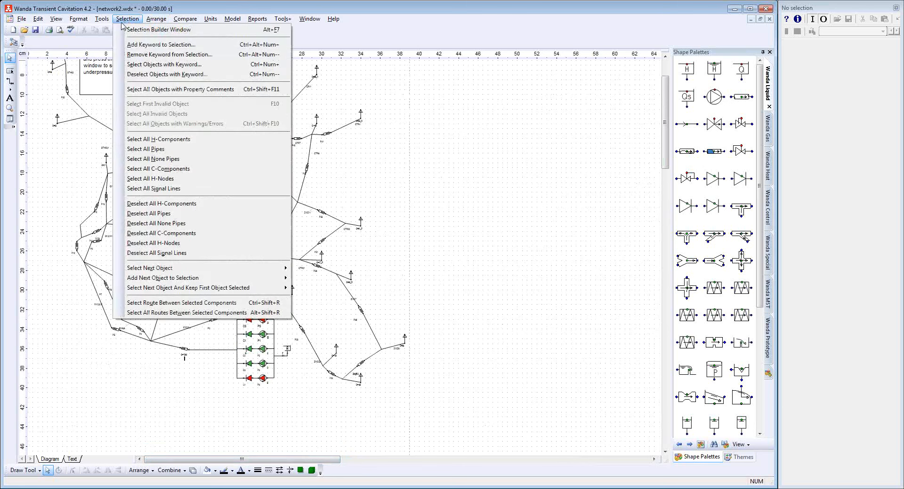
click(128, 30)
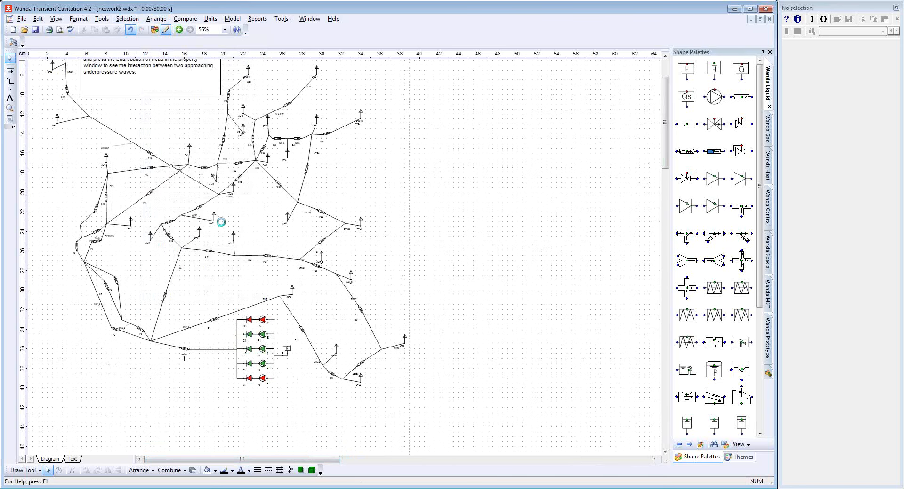
- Select the pipes with keyword LOOP in network2.wdx and chart their Head along the route
click(58, 82)
scroll(58, 82, up, 3)
click(65, 82)
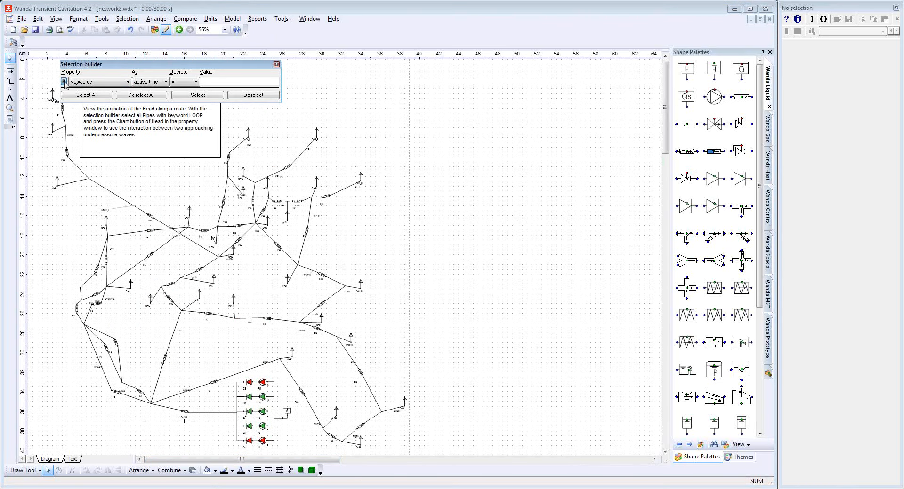
click(276, 82)
click(265, 93)
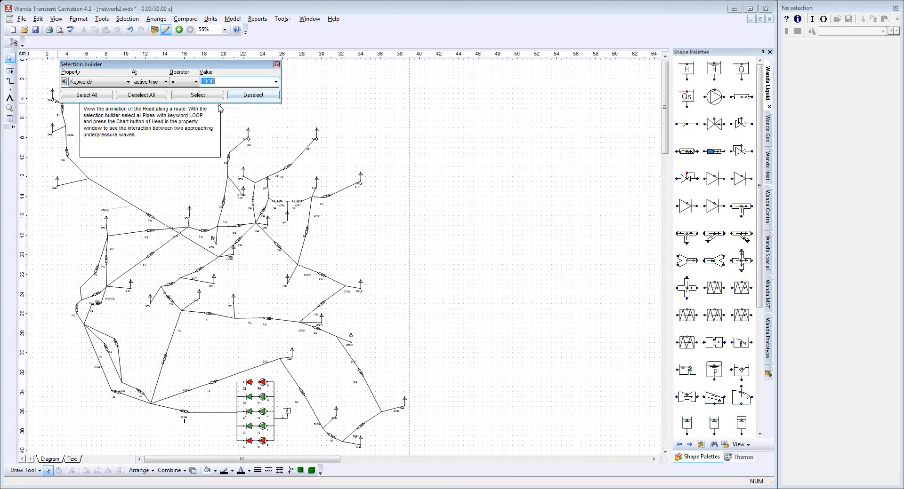
click(198, 94)
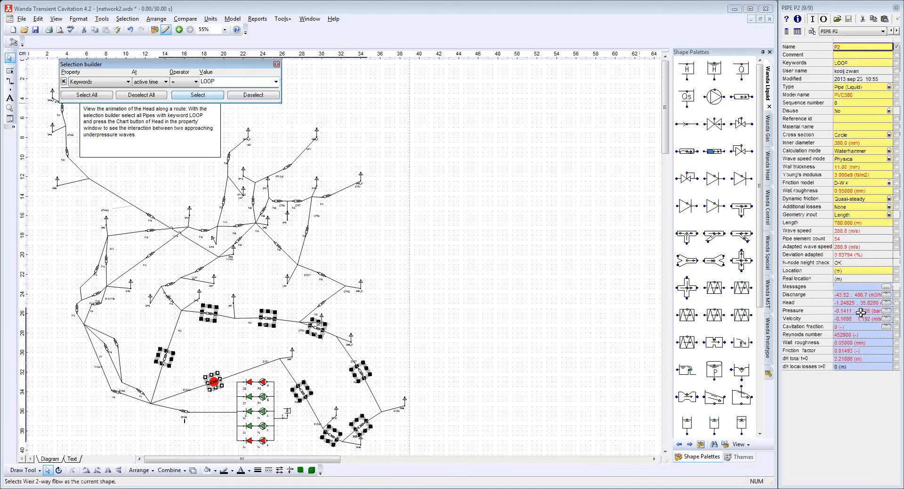
click(886, 303)
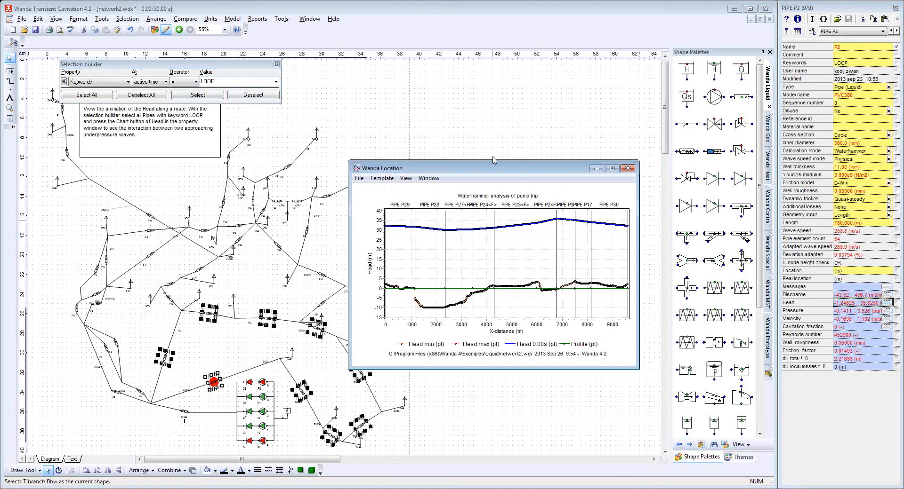
- Return to the network.wdx model, clear the tap selection and reopen the Selection builder
click(310, 19)
click(329, 119)
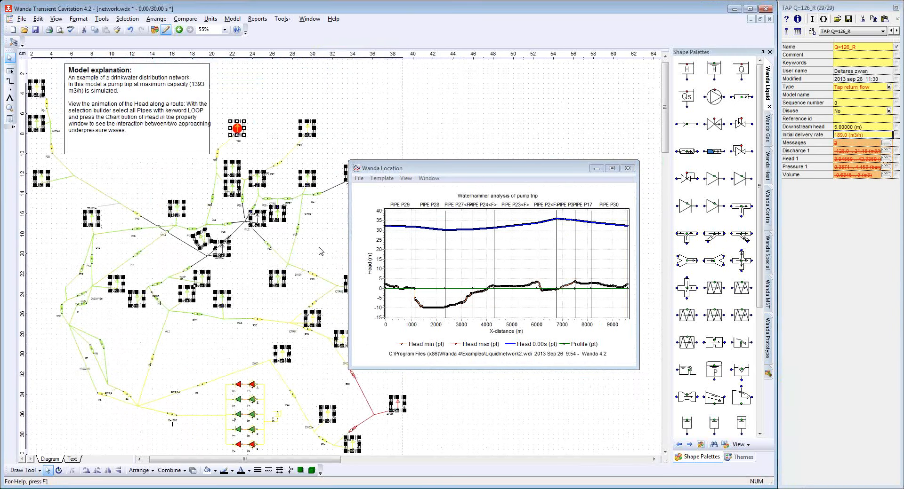
click(242, 356)
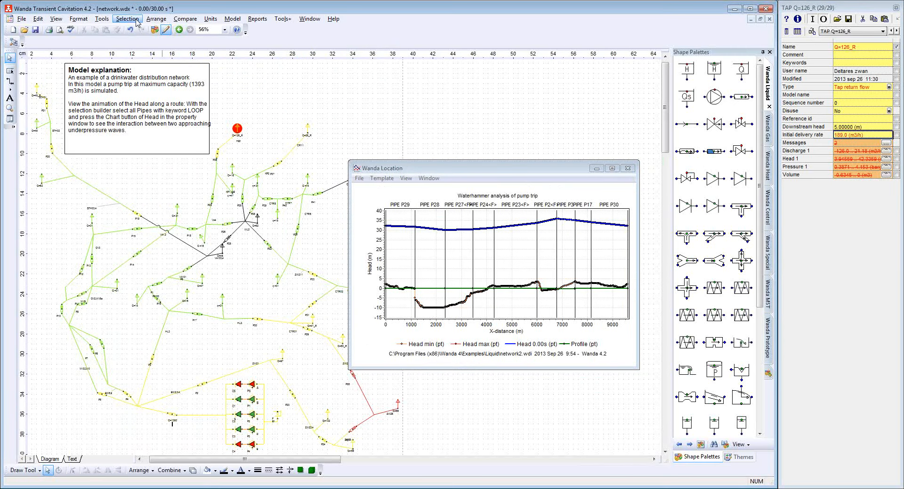
click(135, 21)
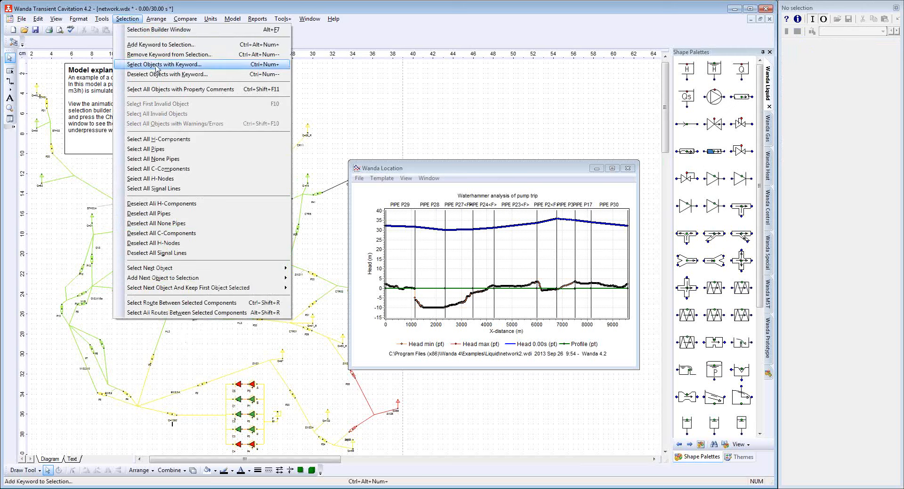
click(150, 30)
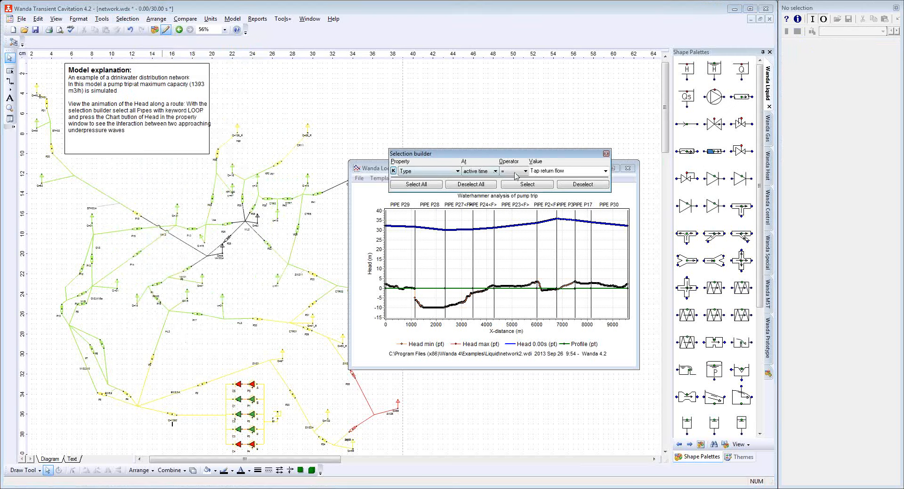
- Select the pipes with keyword LOOP in network.wdx and chart their Head along the route
click(393, 171)
click(605, 171)
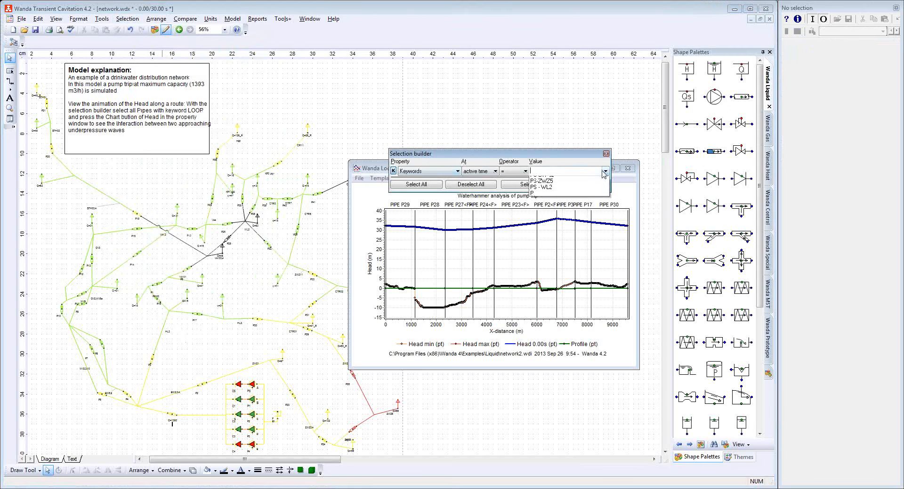
click(566, 180)
click(527, 184)
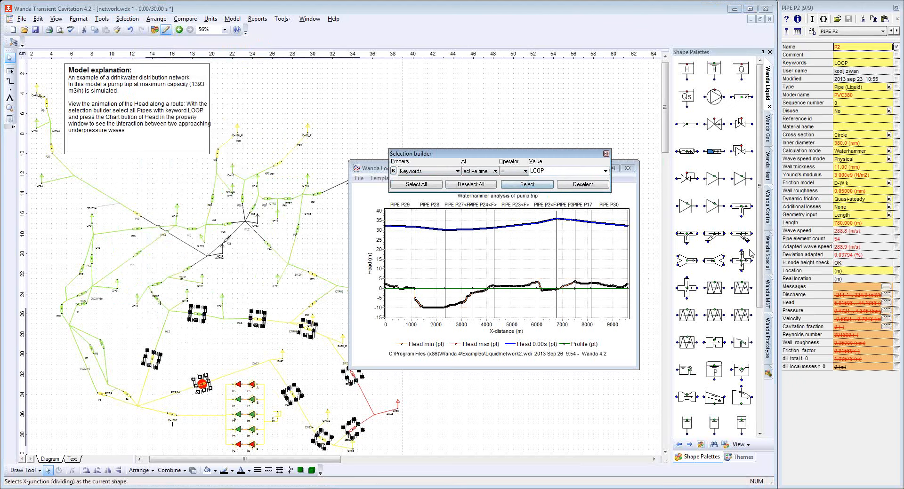
click(887, 302)
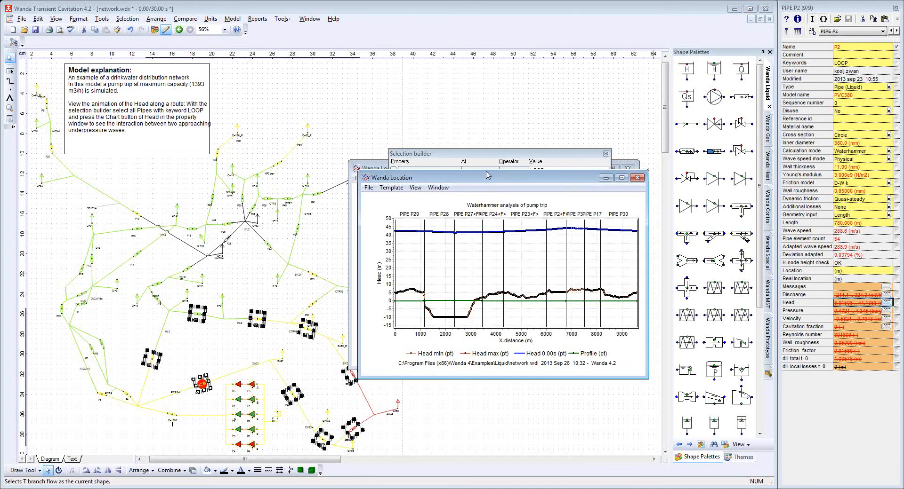
- Place the two head charts side by side, close the Selection builder and animate both charts to 19.90 s
drag(447, 172, 126, 156)
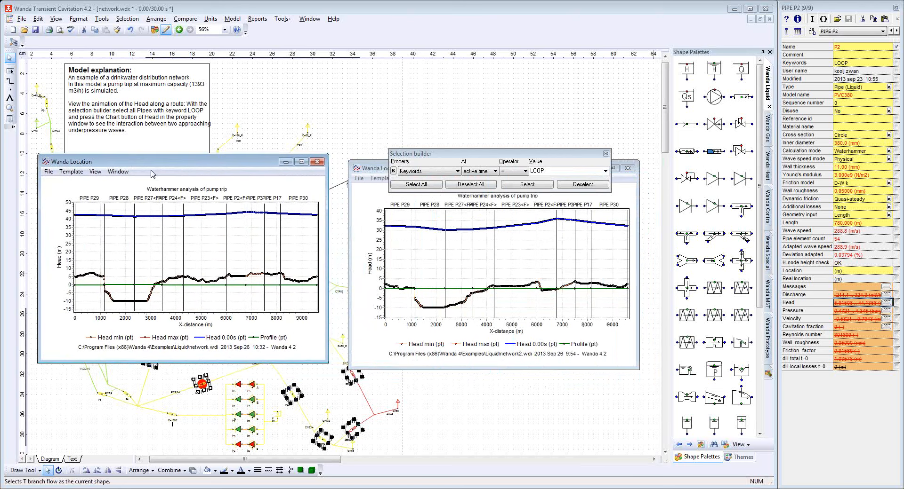
click(606, 153)
click(494, 392)
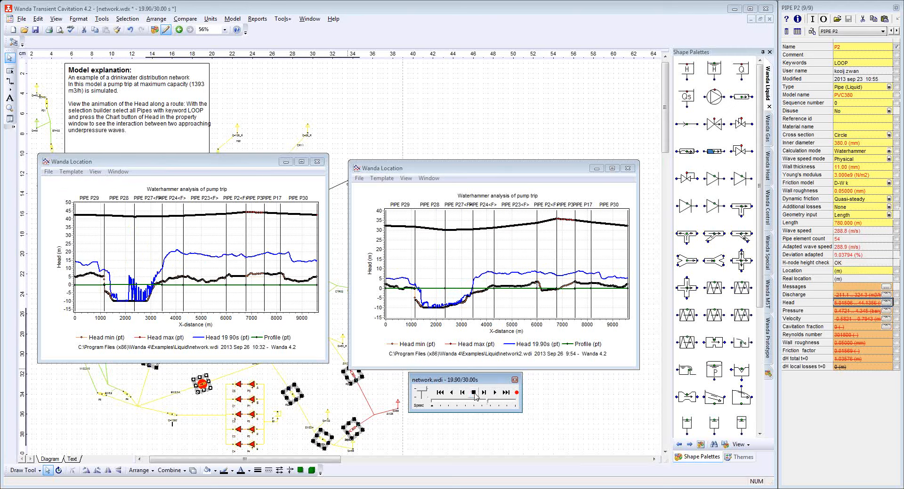
- Close both head location charts and the animation control
click(629, 168)
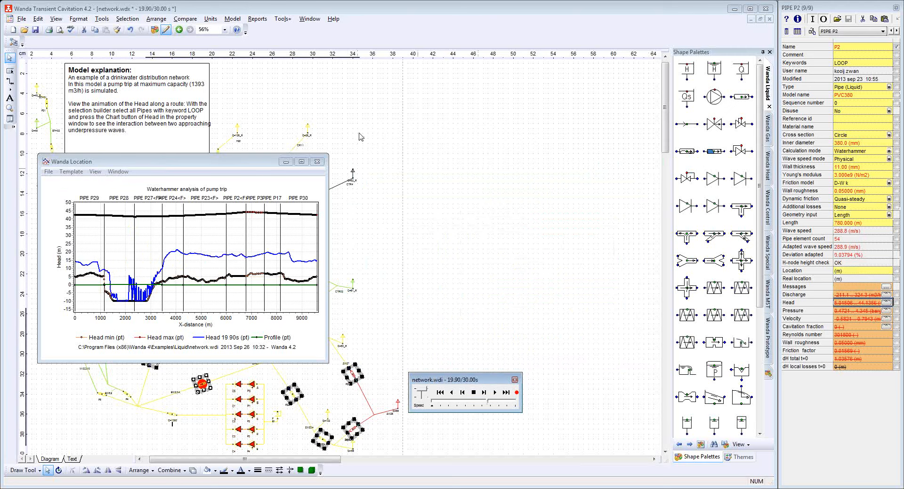
click(317, 161)
drag(287, 459, 284, 458)
scroll(379, 434, down, 1)
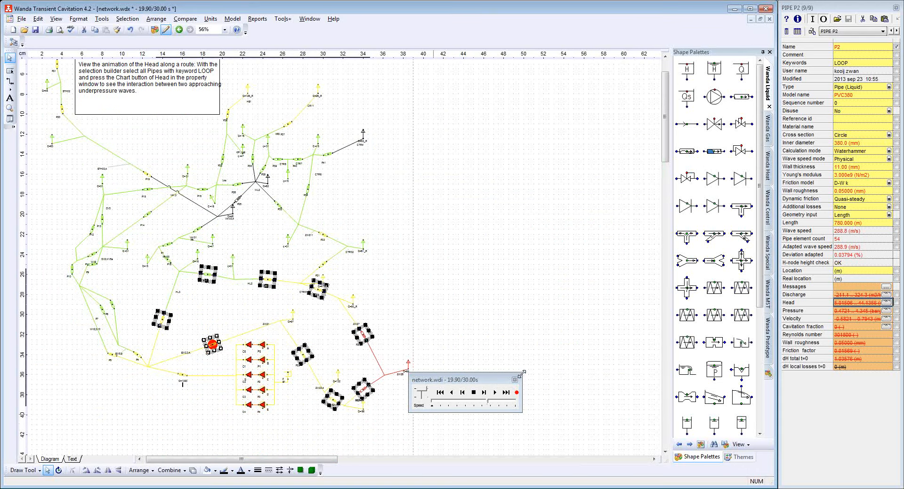
click(515, 381)
click(515, 380)
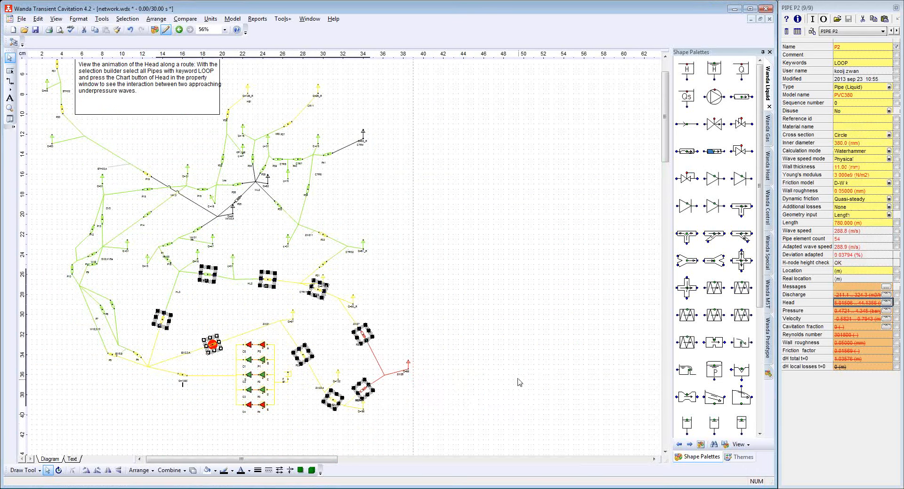
- Clear the LOOP pipe selection and select the route between pipe Q=1393 and pipe P6
click(168, 379)
scroll(167, 379, down, 1)
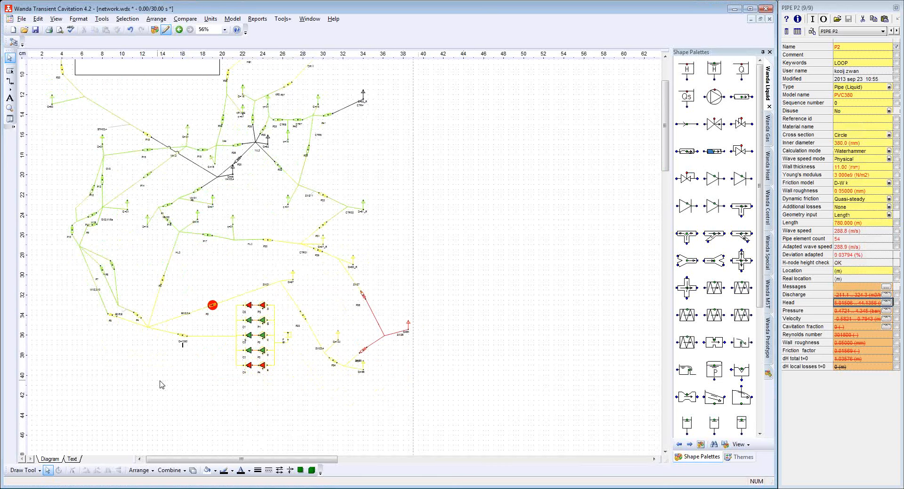
click(183, 336)
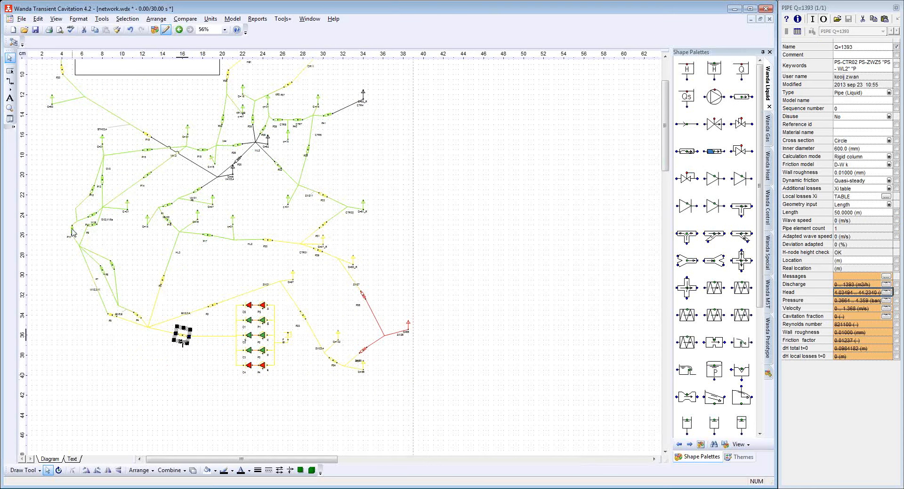
ctrl+shift+click(194, 190)
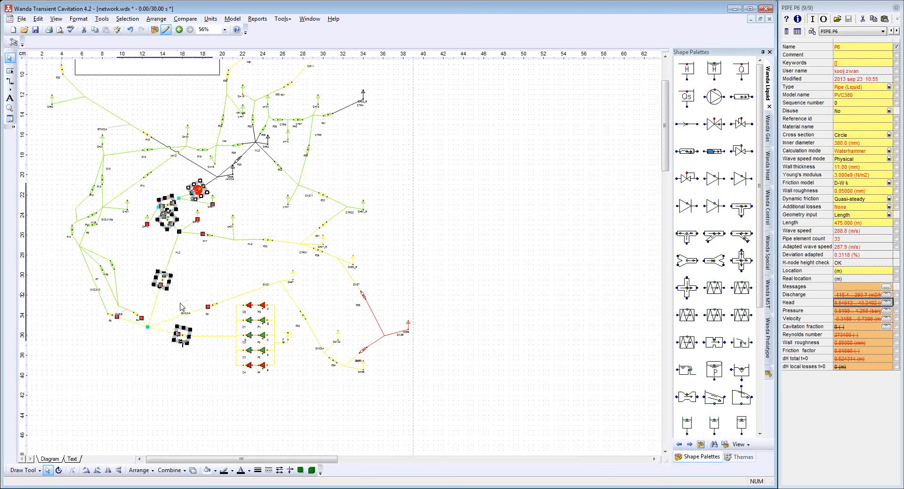
- Add the keyword testroute10 to all components of the selected route
click(128, 19)
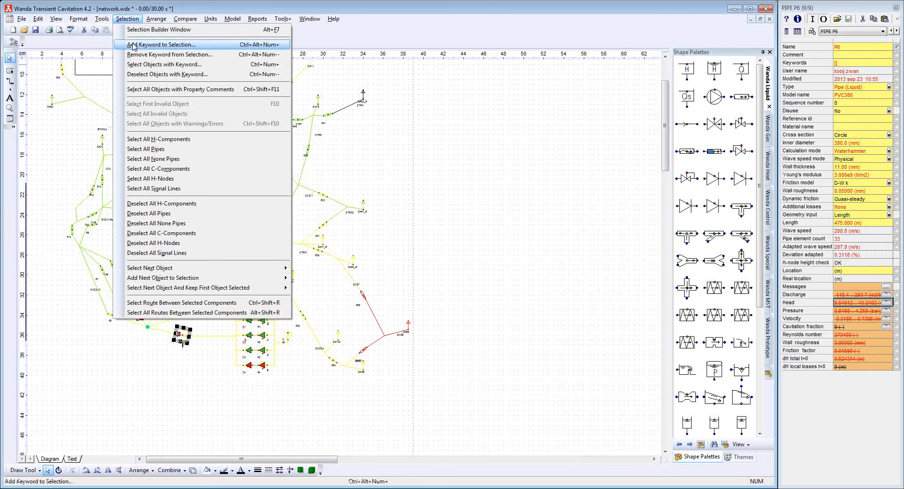
click(177, 45)
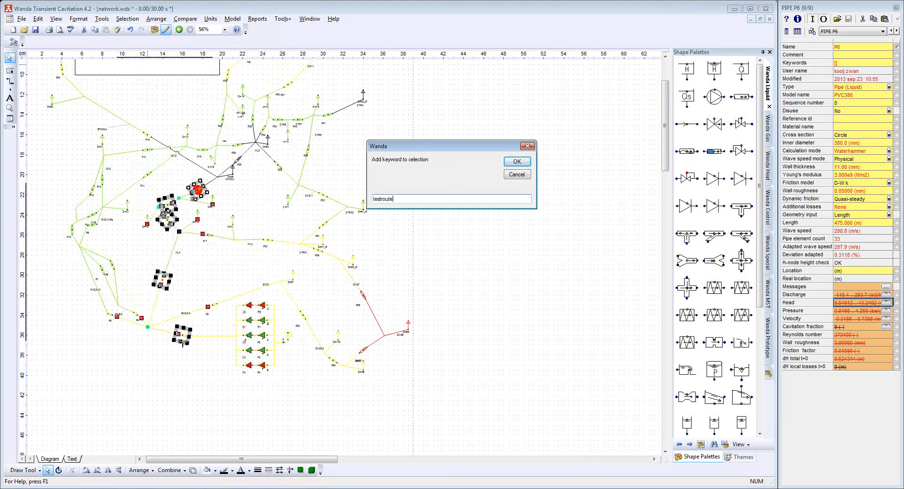
click(510, 162)
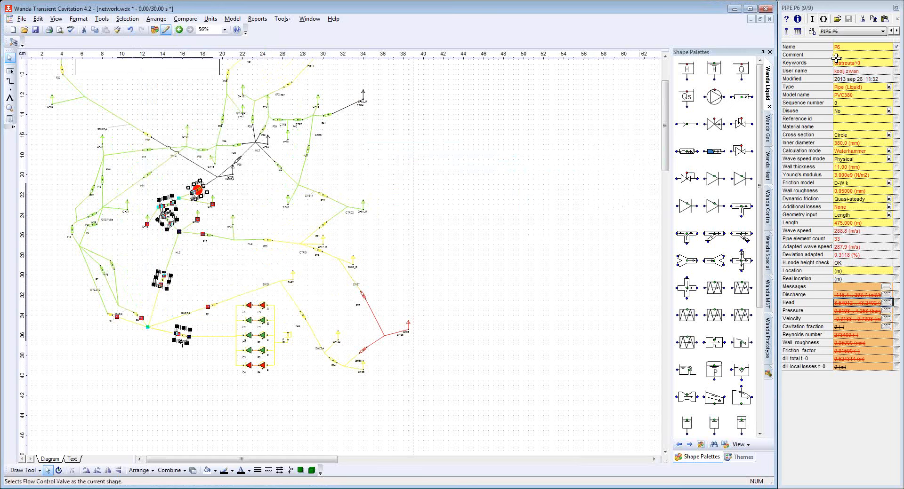
- Chart the Head along the selected route from pipe Q=1393 to P6 and close the chart
click(886, 303)
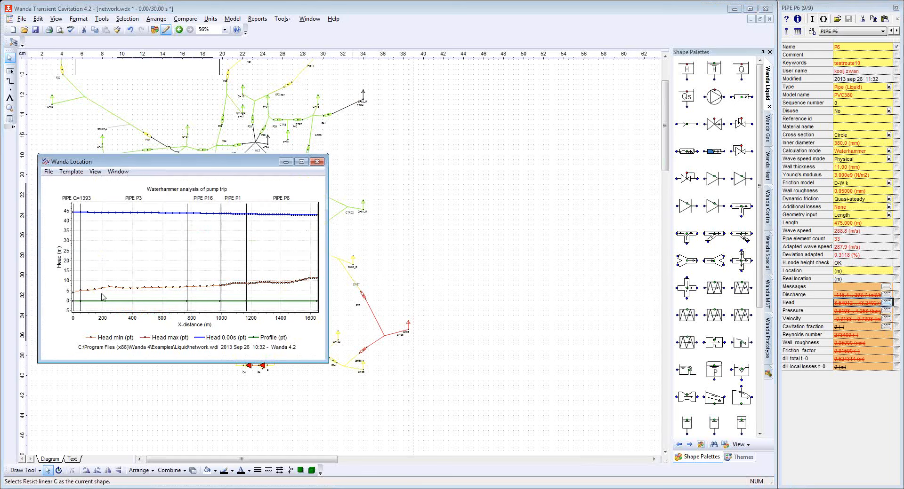
click(318, 162)
click(130, 23)
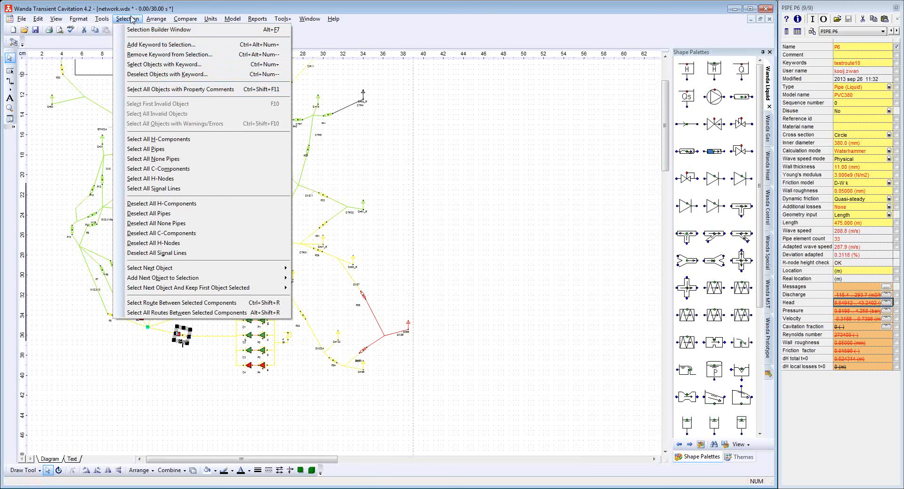
click(127, 21)
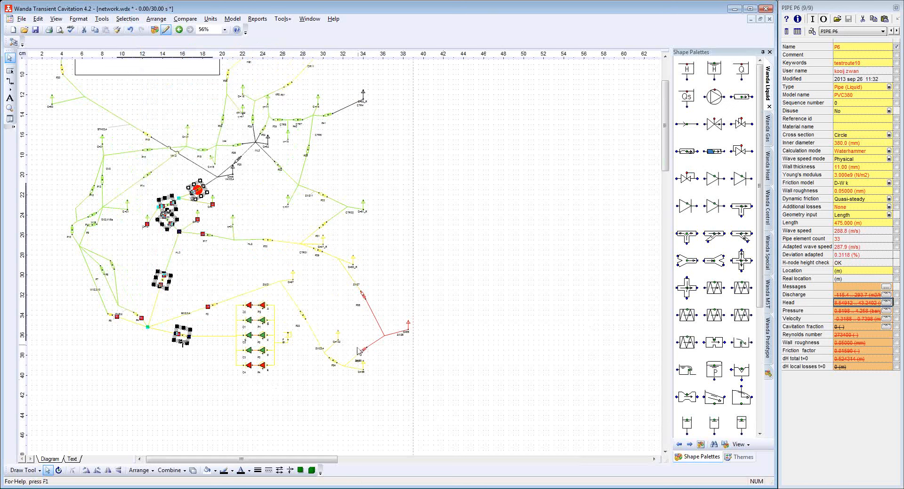
- Minimise the Wanda model window, switch to the presentation and advance it to the QandA slide
click(187, 488)
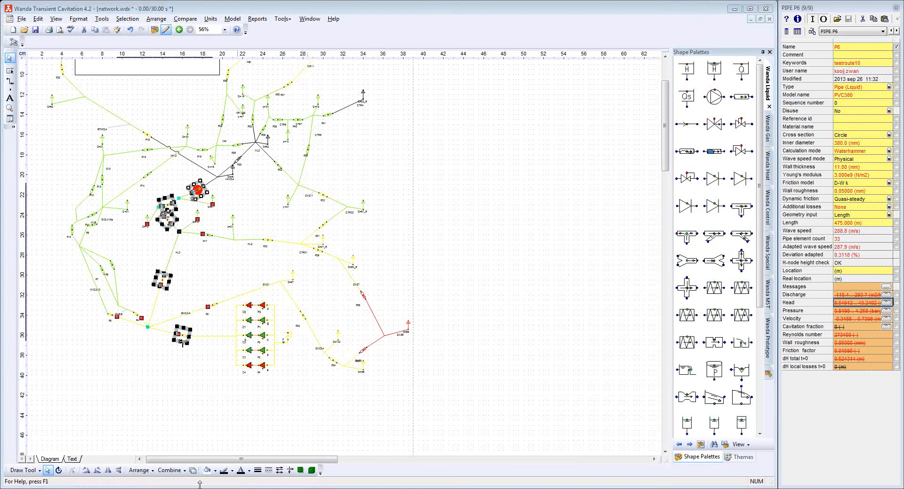
click(733, 9)
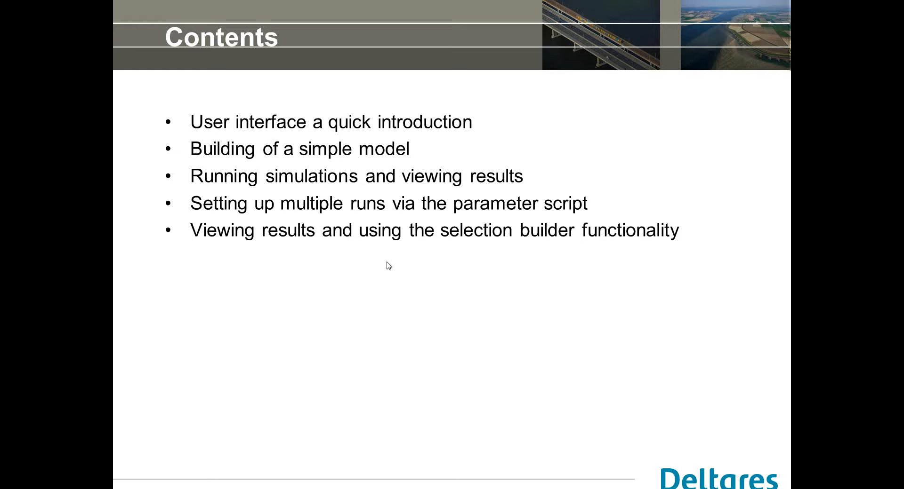
click(388, 364)
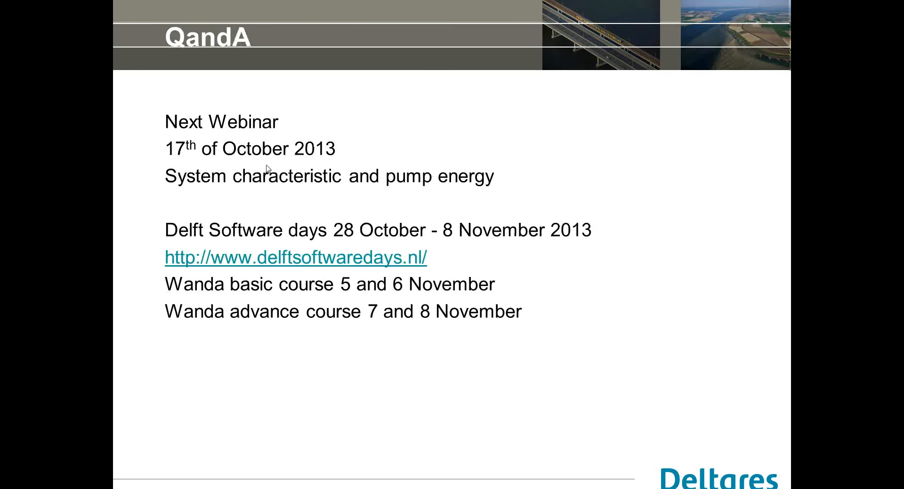